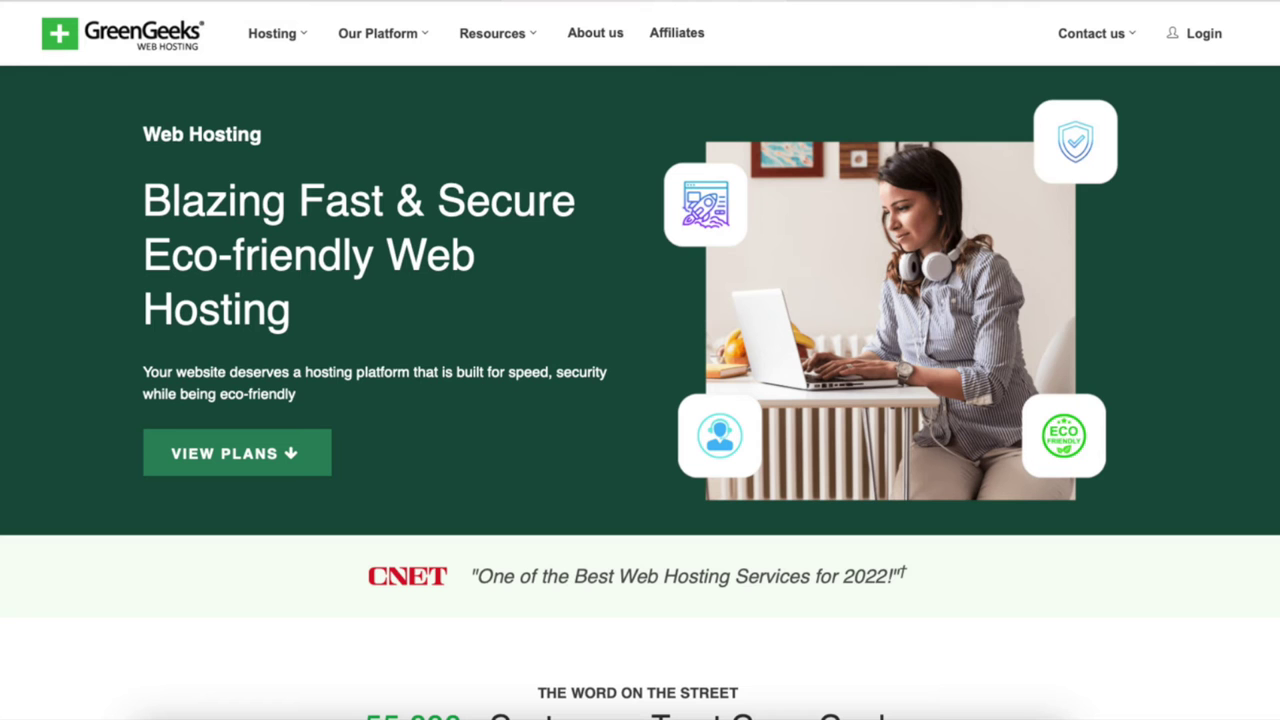
pyautogui.scroll(-3, 640, 360)
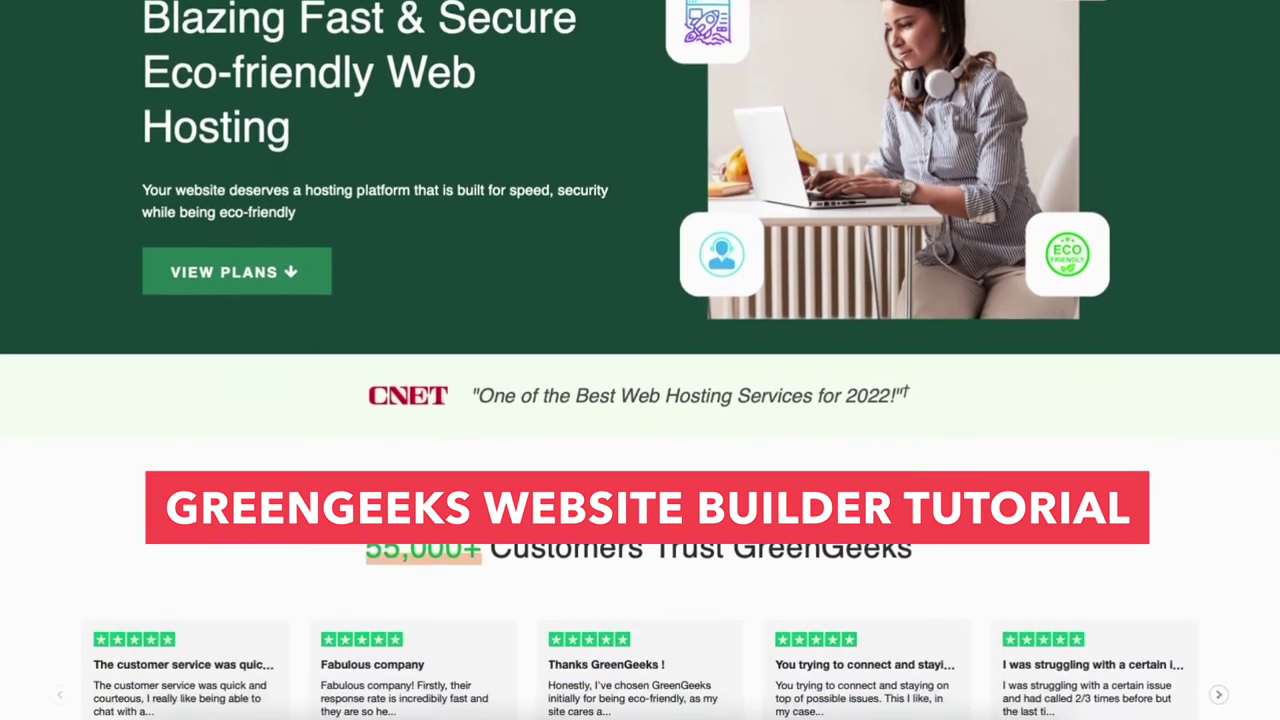
pyautogui.scroll(-4, 640, 360)
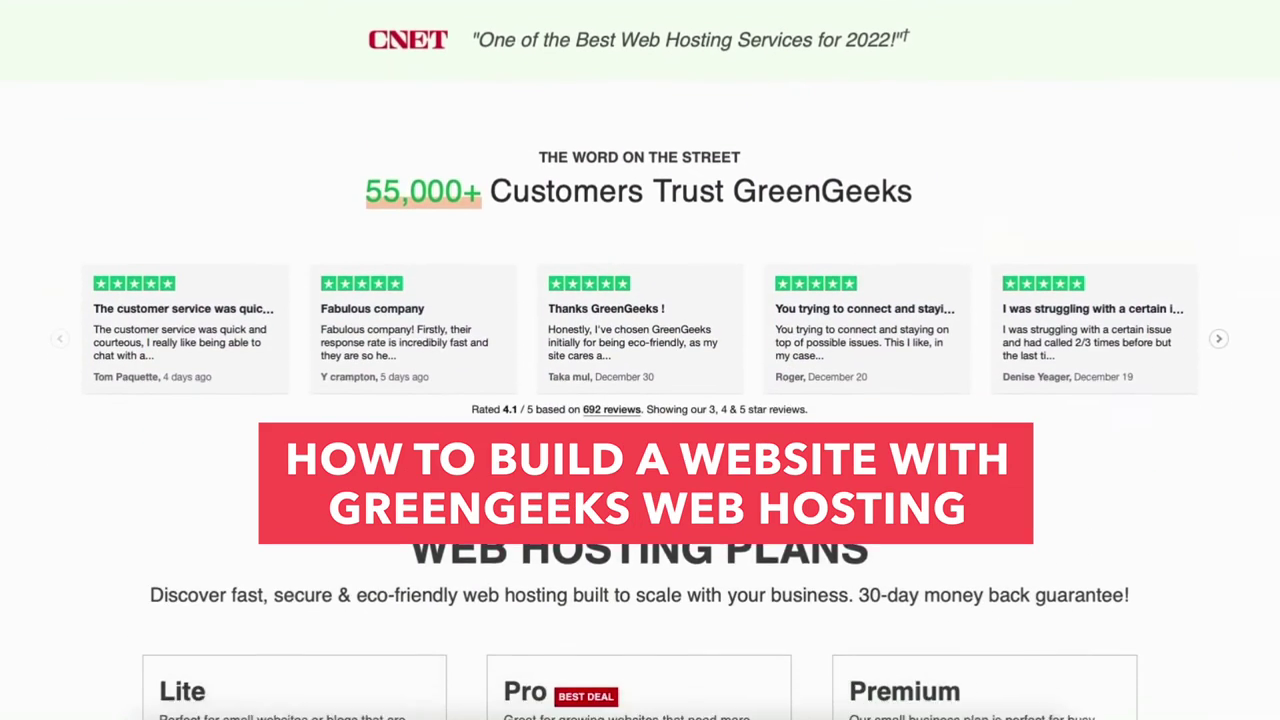
pyautogui.scroll(-3, 640, 360)
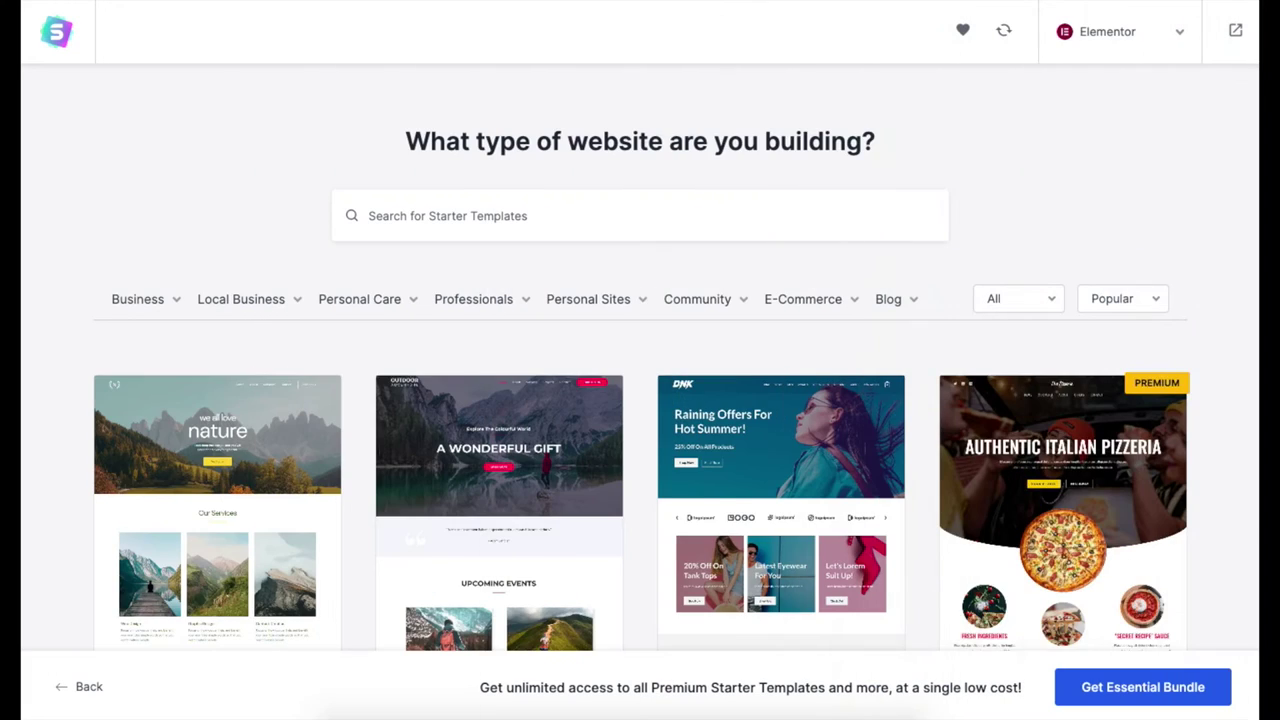
pyautogui.scroll(-5, 640, 360)
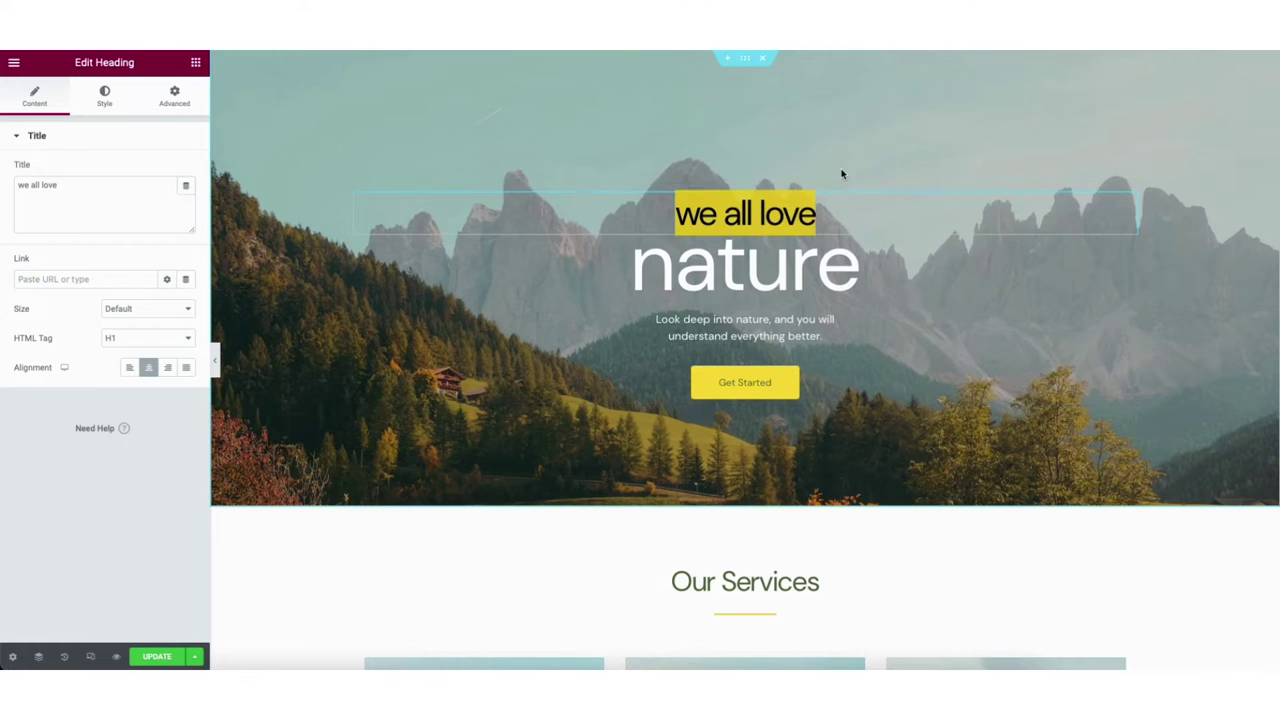
# Replace the hero heading text "we all love" with "this is my".
pyautogui.write('this is my')
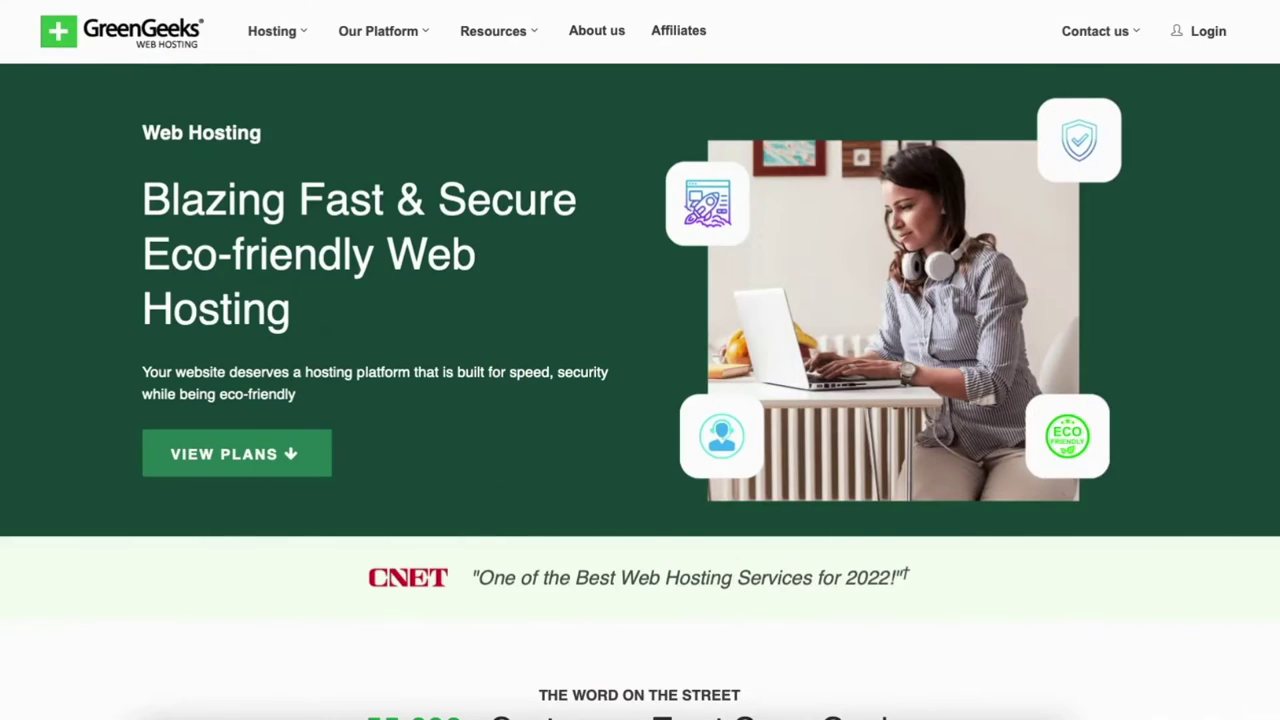
# Examine the customer reviews and compare the prices and included features of the Lite, Pro and Premium web hosting plans.
pyautogui.scroll(-4, 640, 360)
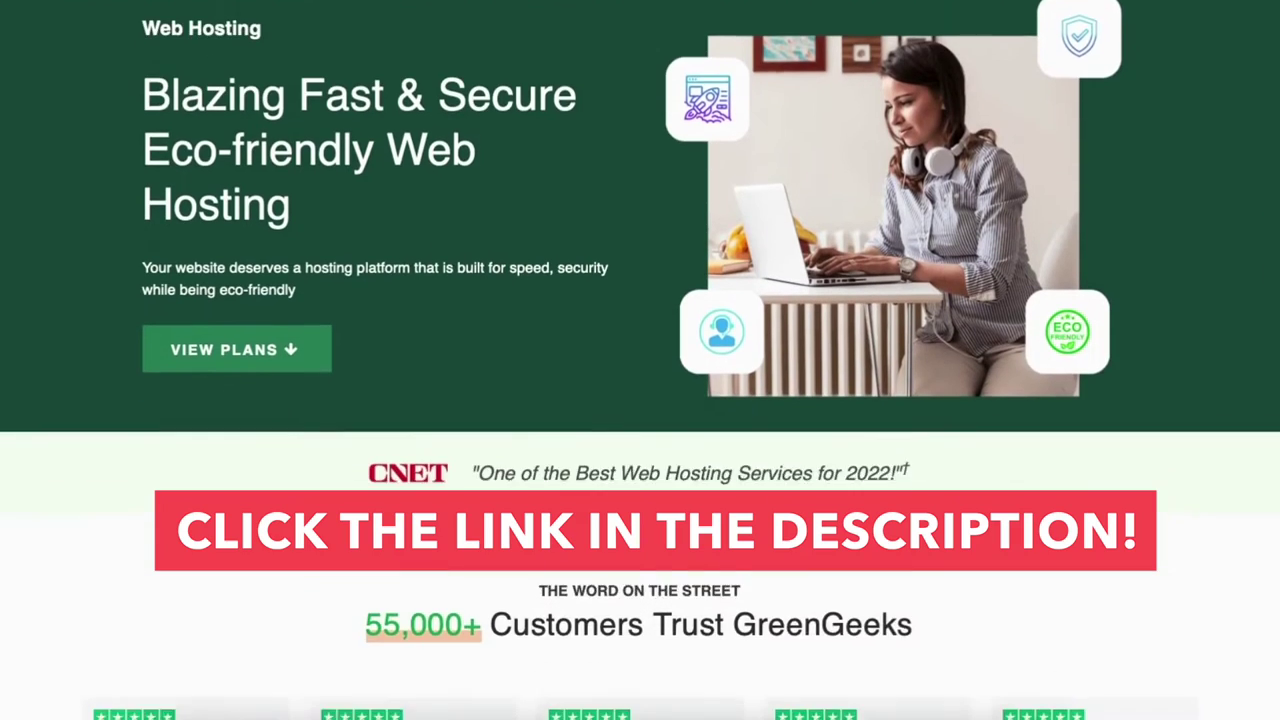
pyautogui.scroll(-4, 640, 360)
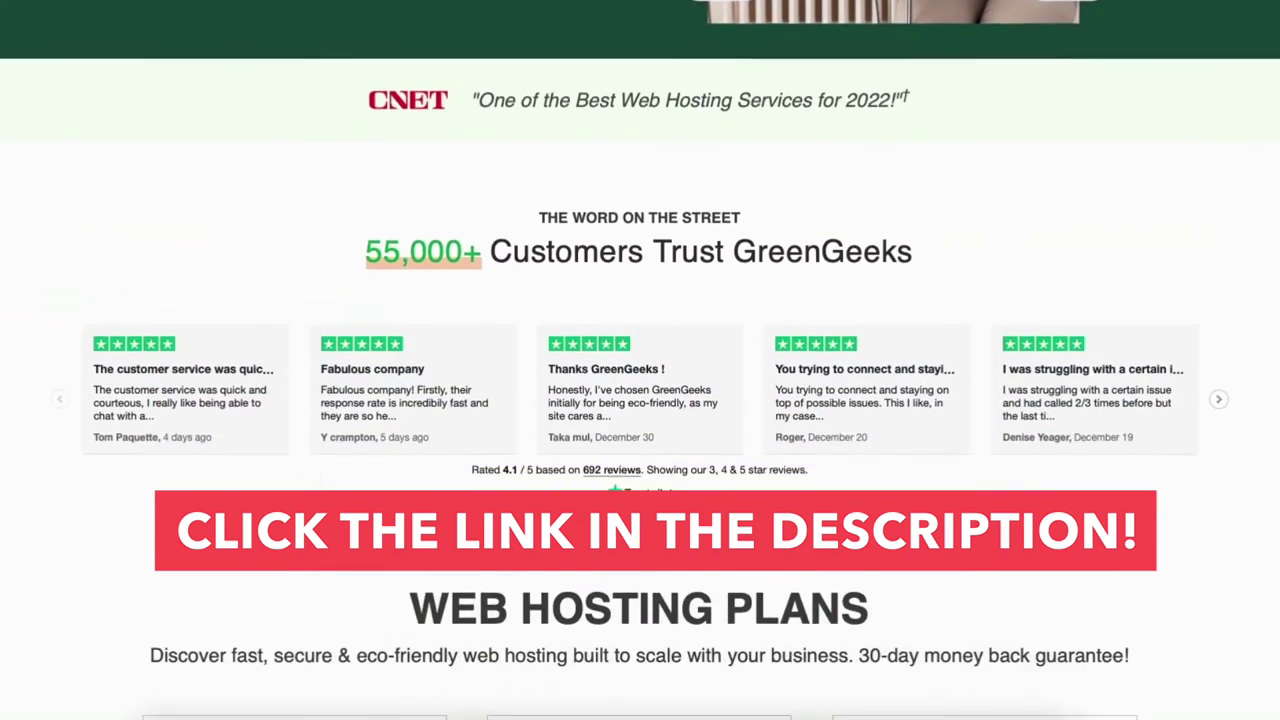
pyautogui.scroll(-4, 640, 360)
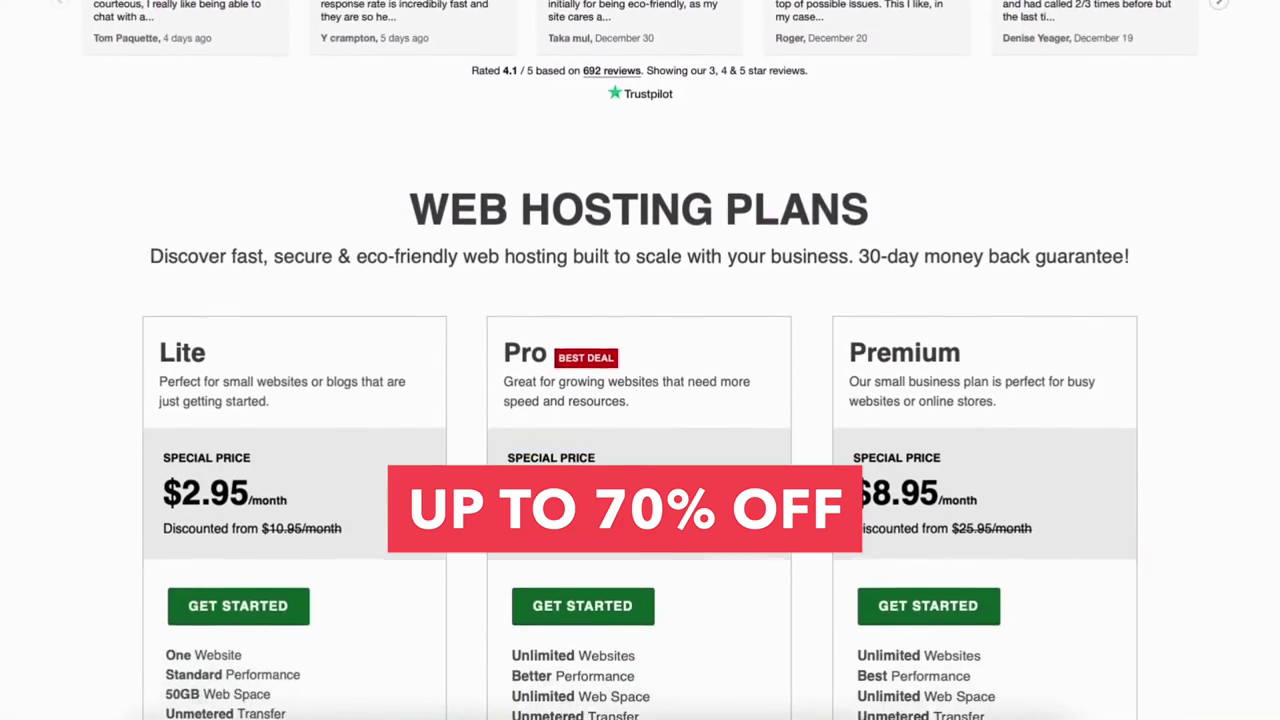
pyautogui.scroll(-4, 640, 360)
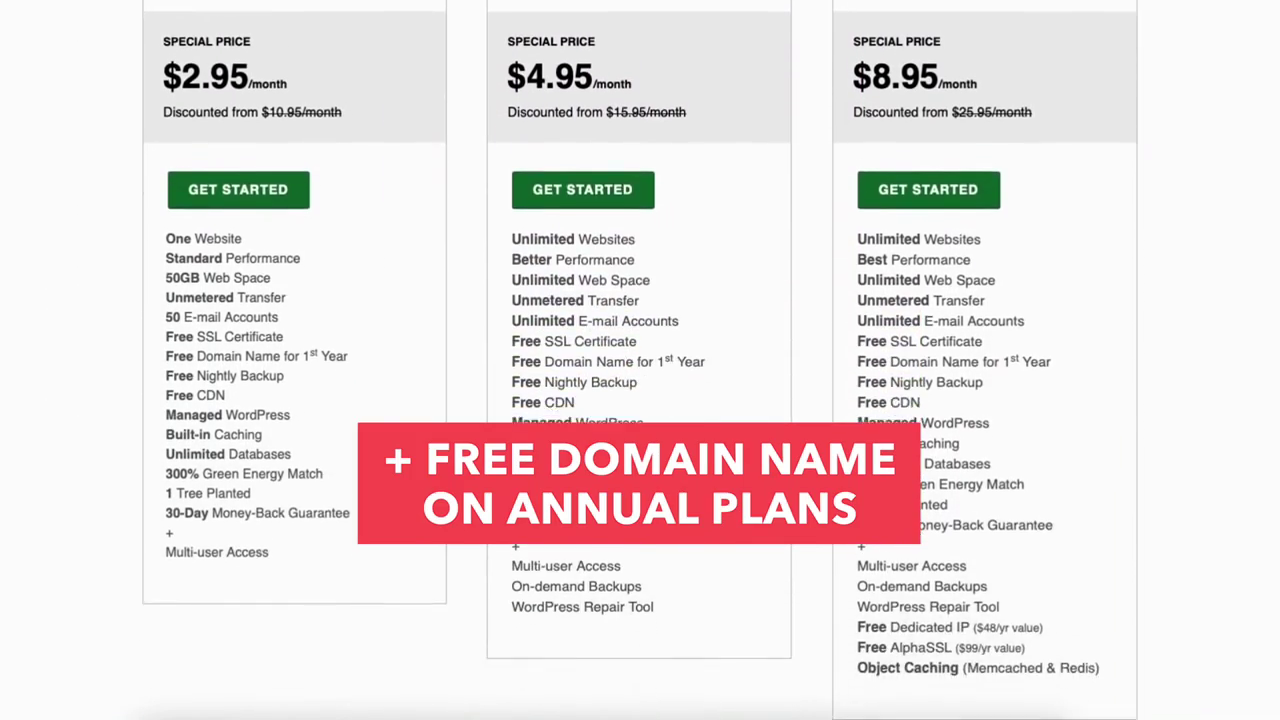
pyautogui.scroll(-2, 640, 360)
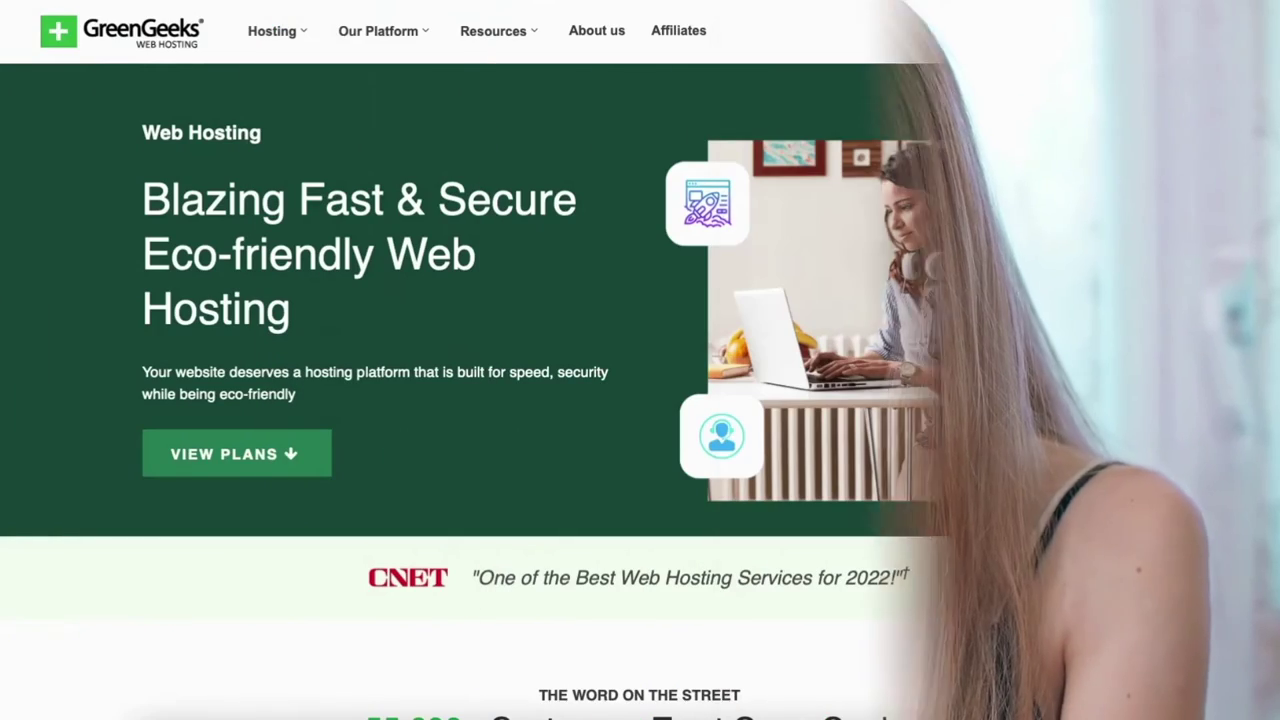
pyautogui.scroll(-5, 640, 360)
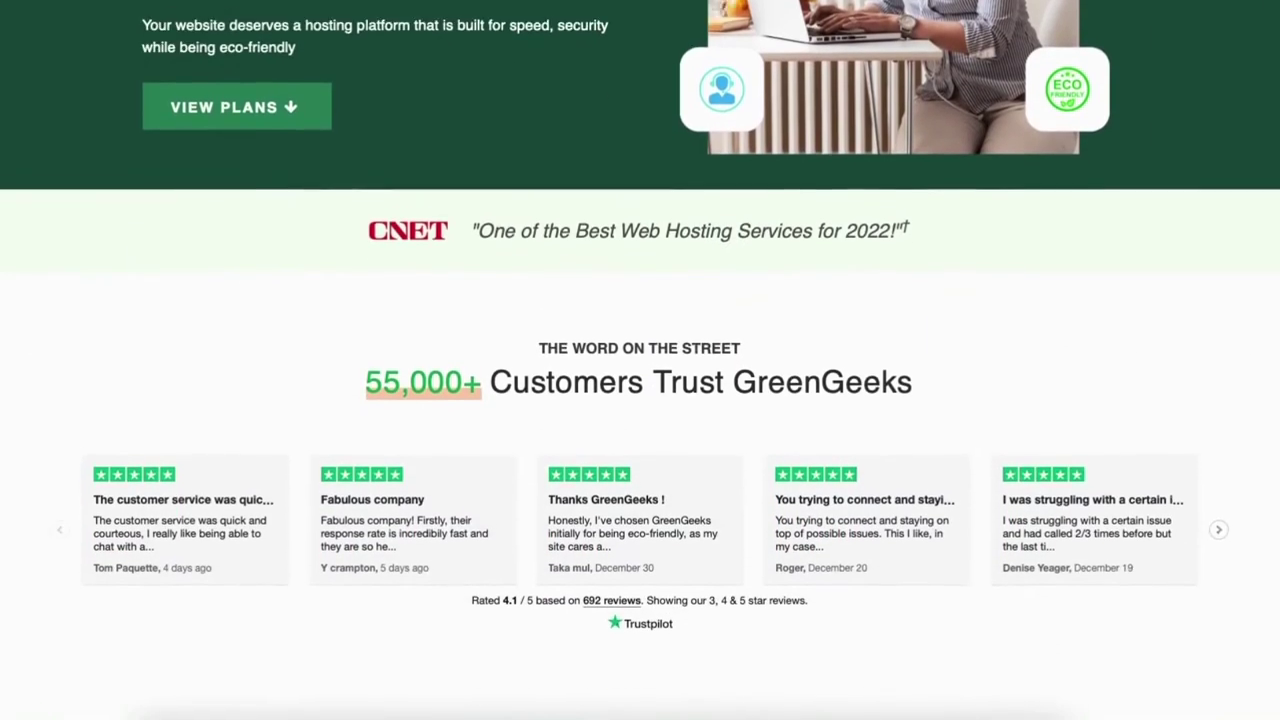
pyautogui.scroll(-4, 640, 360)
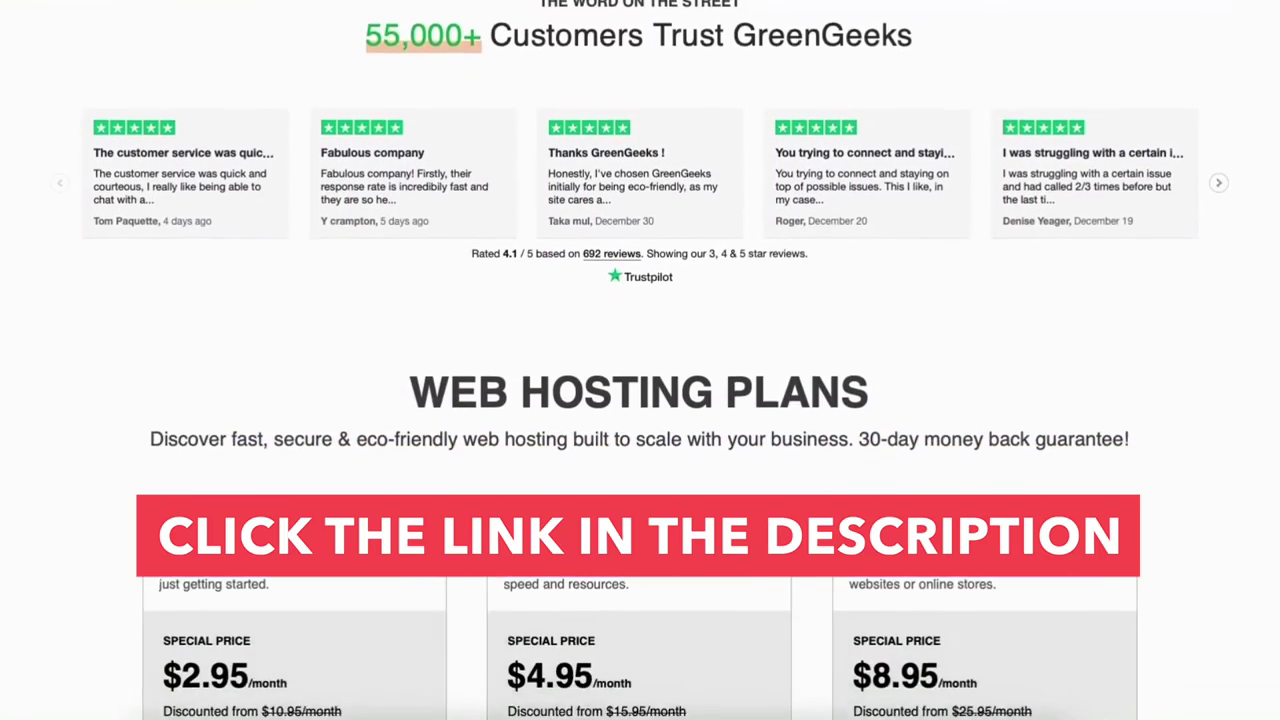
pyautogui.scroll(-5, 640, 360)
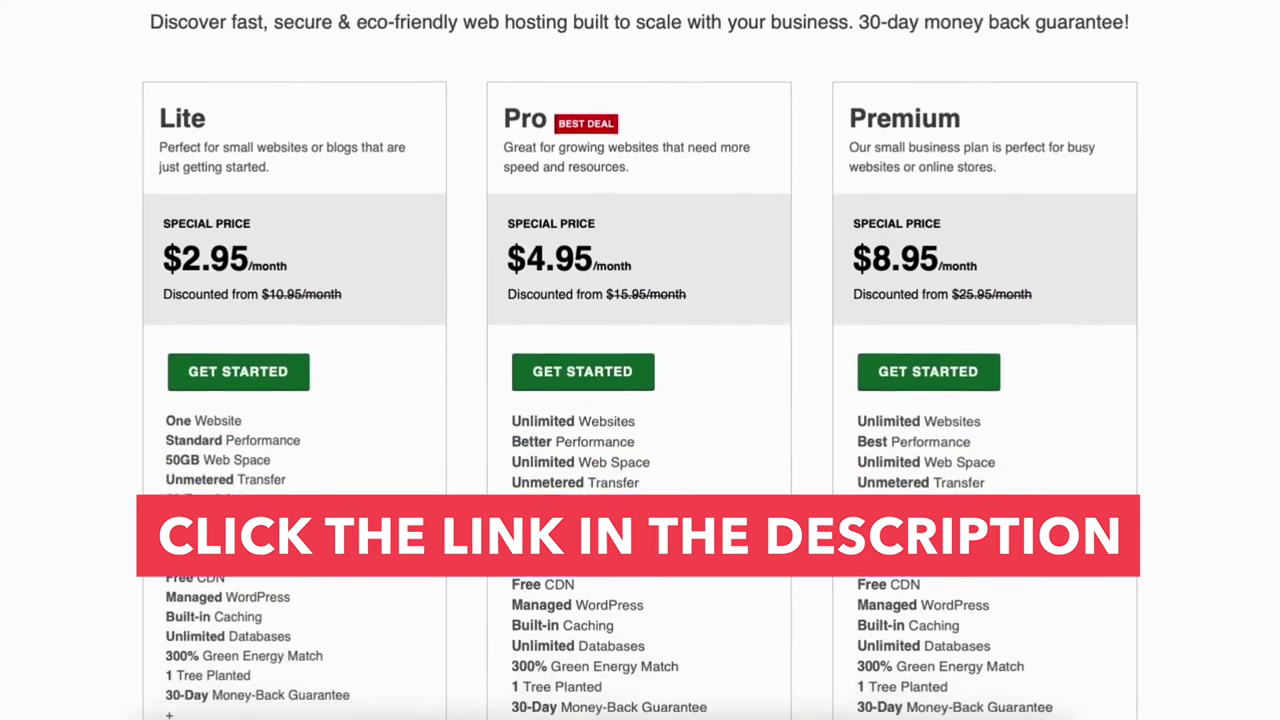
pyautogui.scroll(-4, 640, 360)
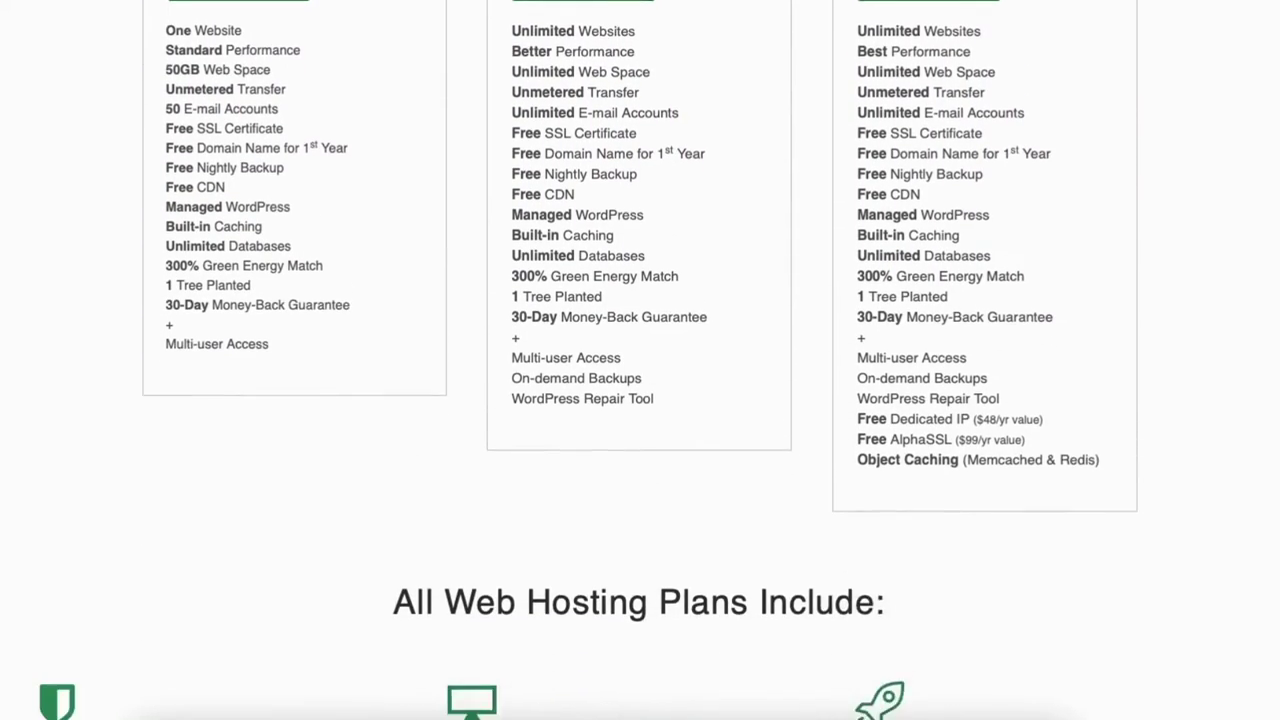
pyautogui.scroll(-2, 640, 360)
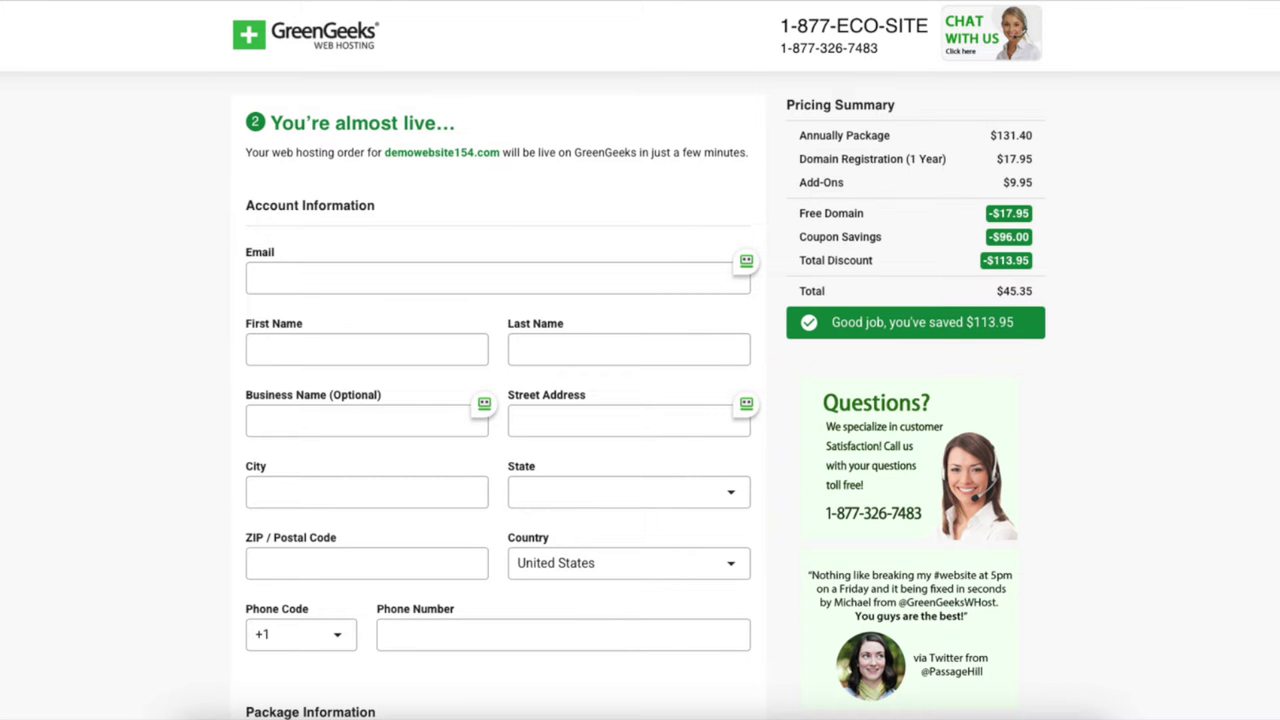
# Choose the annual Ecosite Lite 50 account plan at $2.95/month in the package information.
pyautogui.scroll(-6, 453, 326)
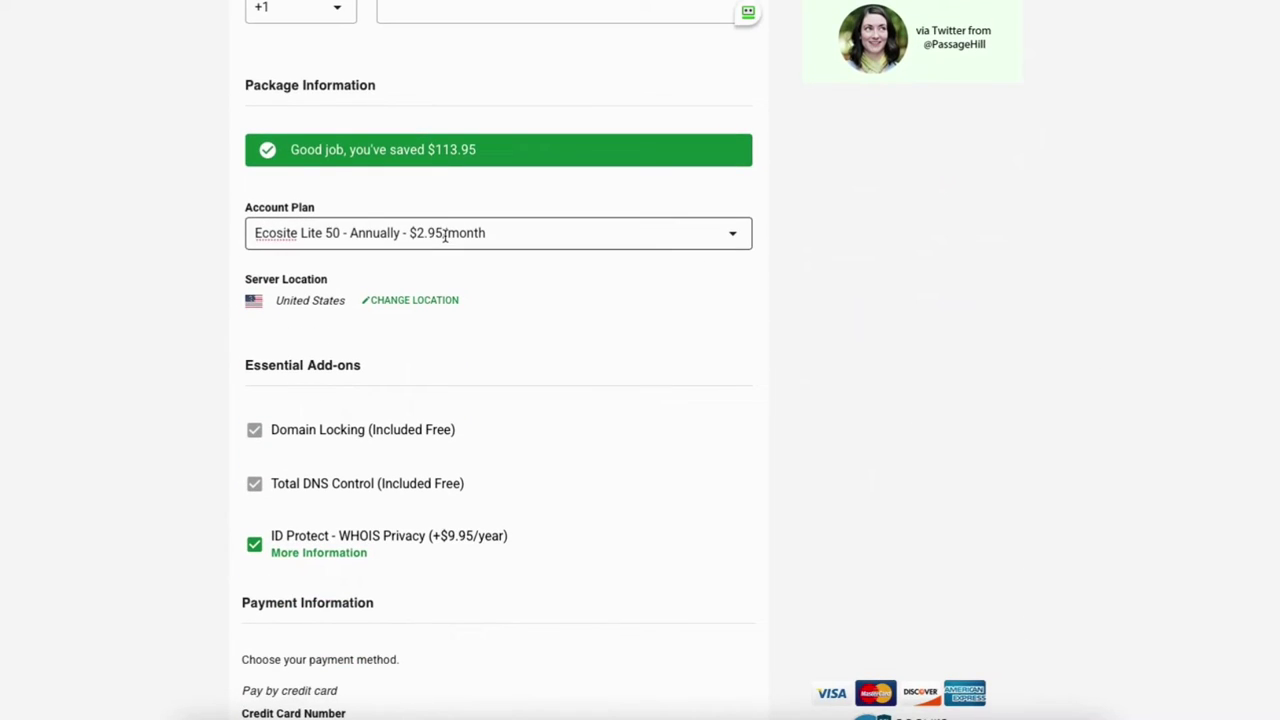
pyautogui.click(495, 232)
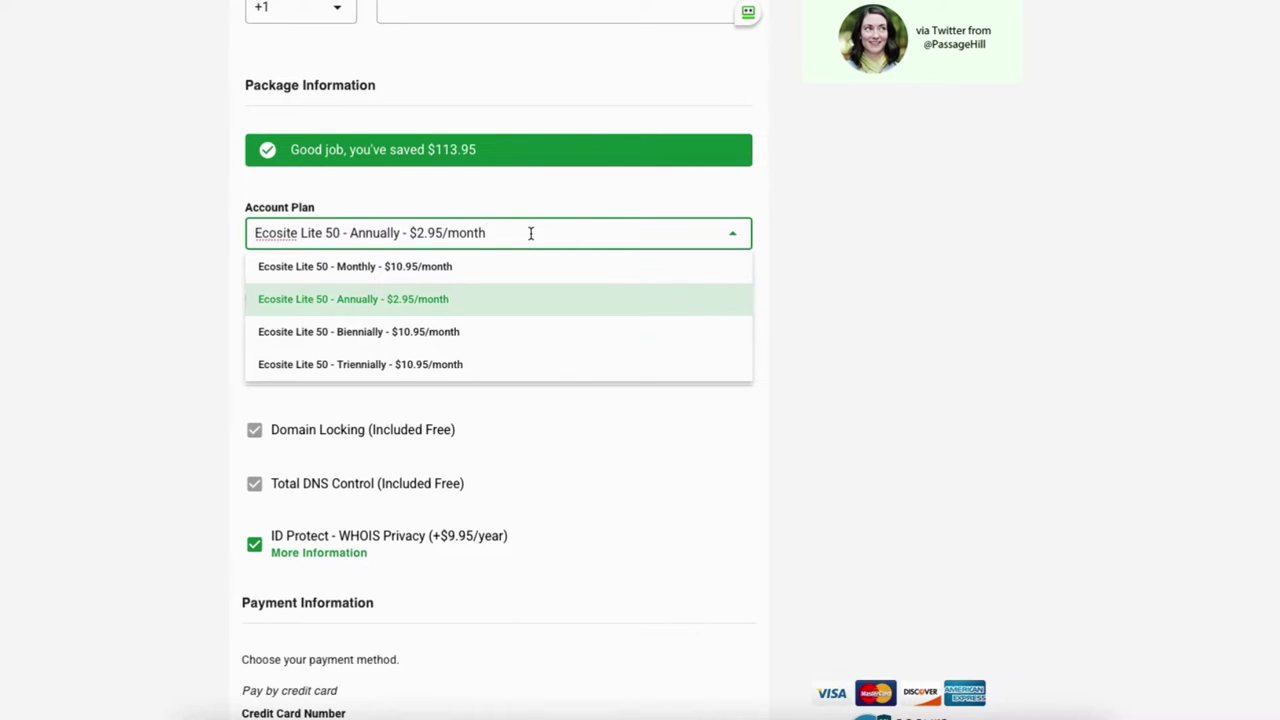
pyautogui.click(472, 303)
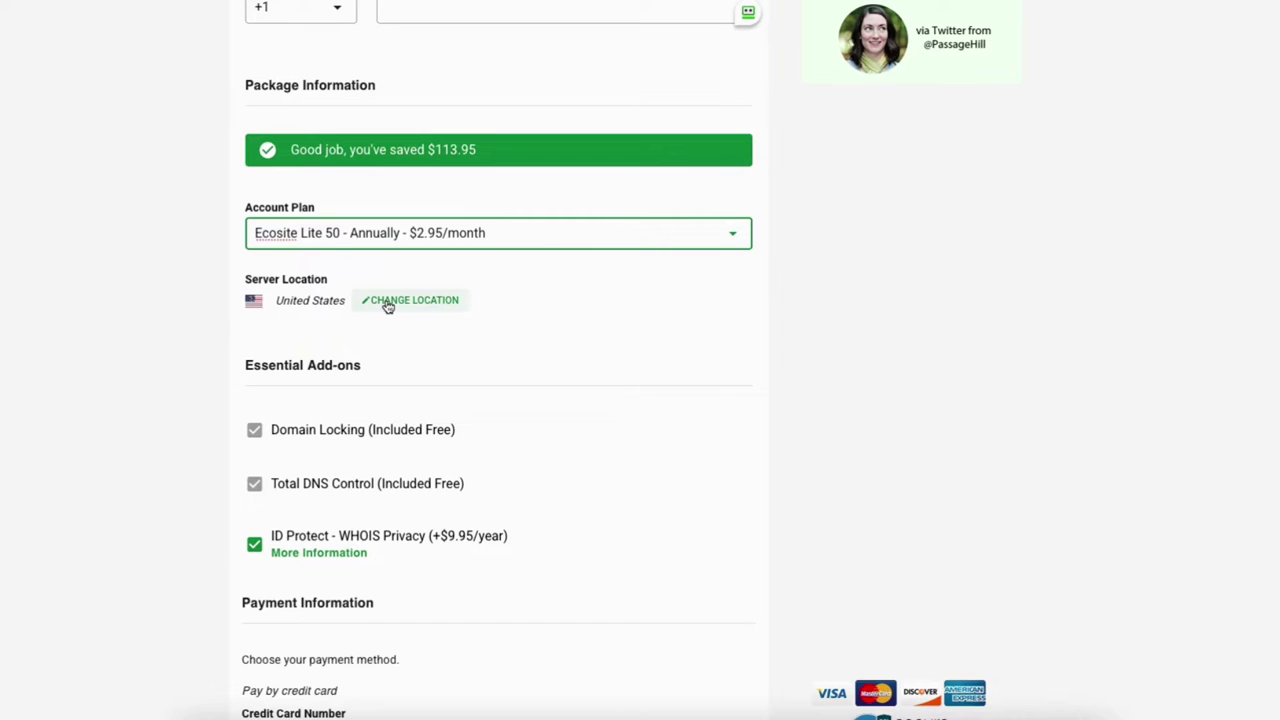
# Look through the available server locations for the hosting package, keeping United States selected.
pyautogui.click(388, 305)
pyautogui.click(480, 307)
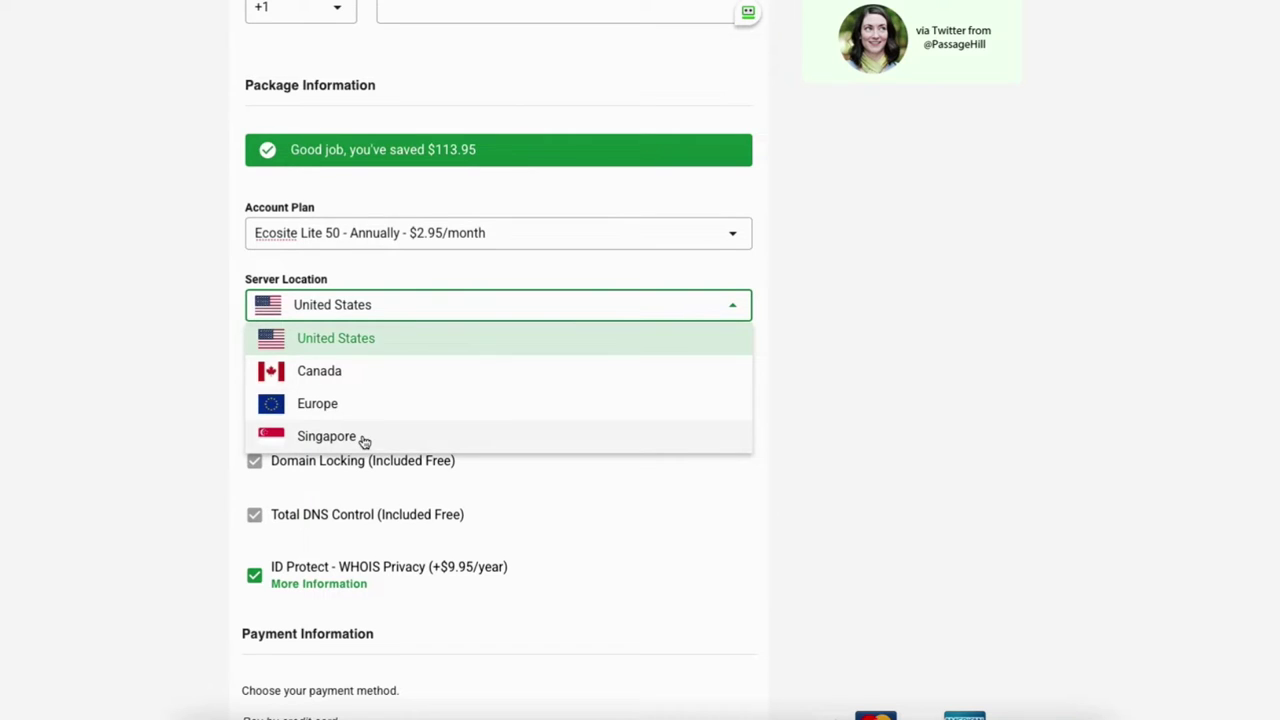
pyautogui.press('Escape')
# Remove the ID Protect - WHOIS Privacy add-on from the order and check the pricing summary and the rest of the form.
pyautogui.scroll(-3, 640, 289)
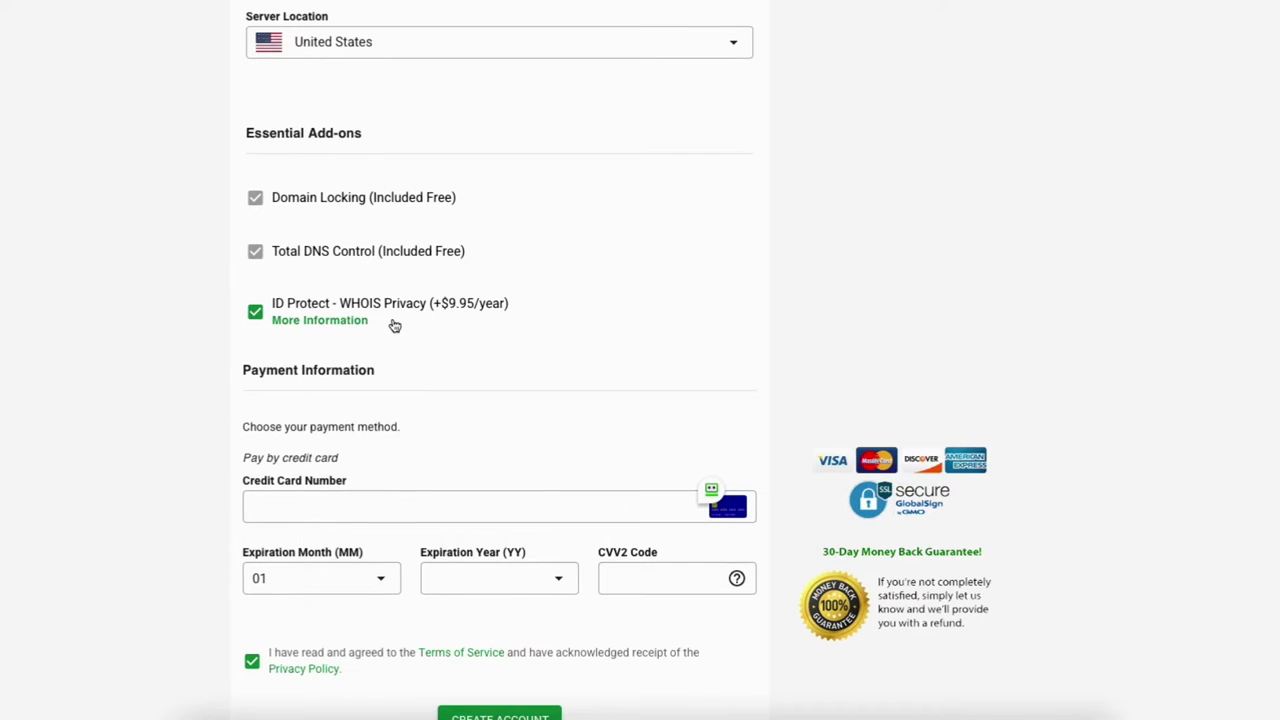
pyautogui.click(256, 313)
pyautogui.scroll(-2, 208, 341)
pyautogui.scroll(9, 208, 341)
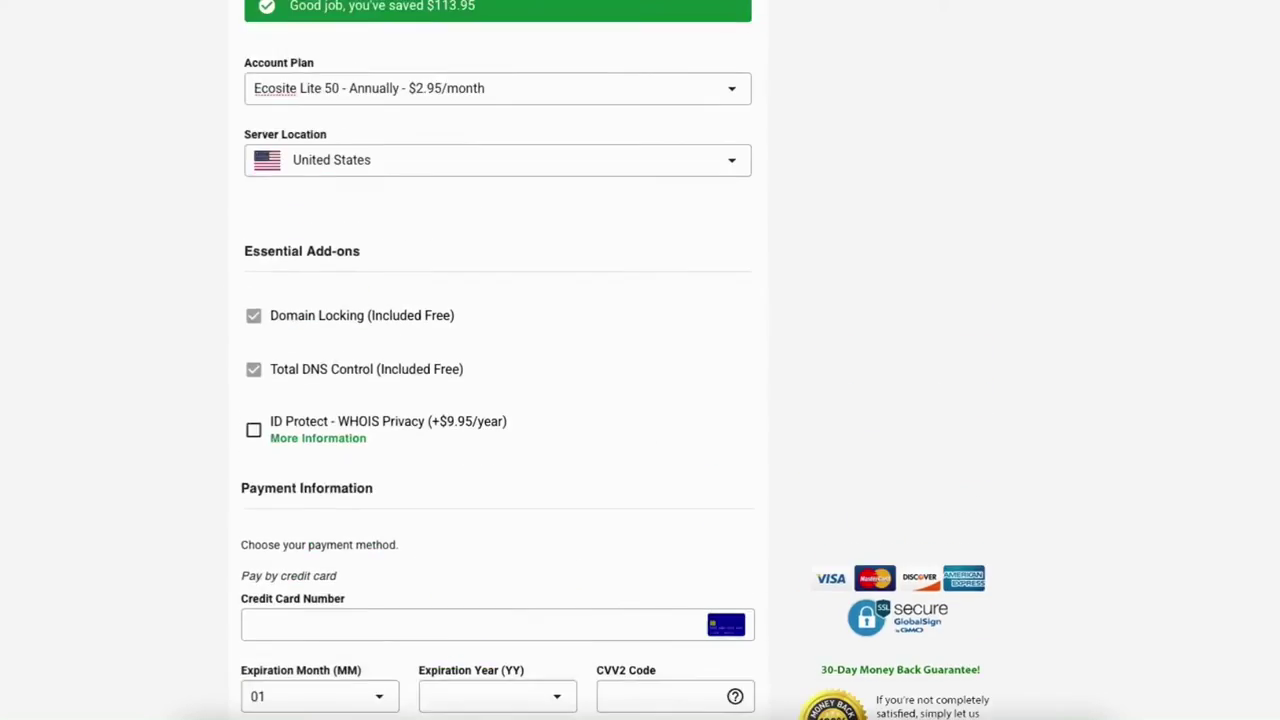
pyautogui.scroll(2, 640, 360)
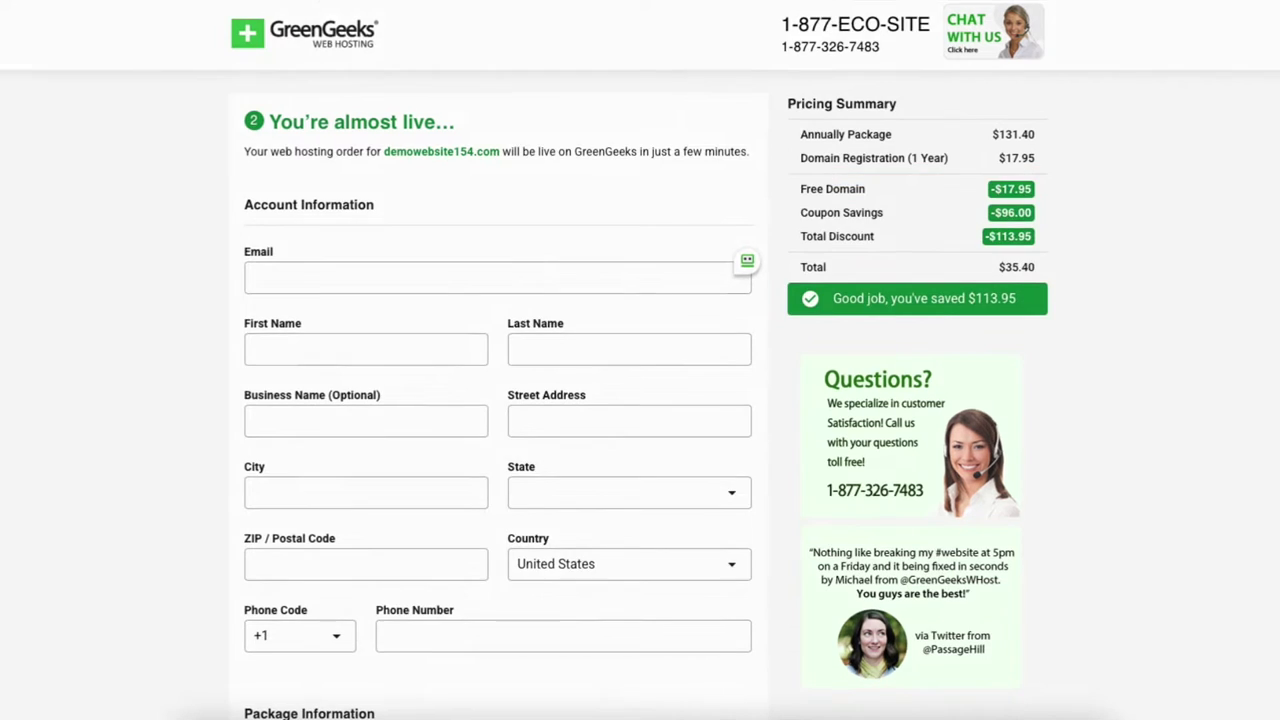
pyautogui.scroll(-7, 640, 360)
pyautogui.scroll(-4, 640, 360)
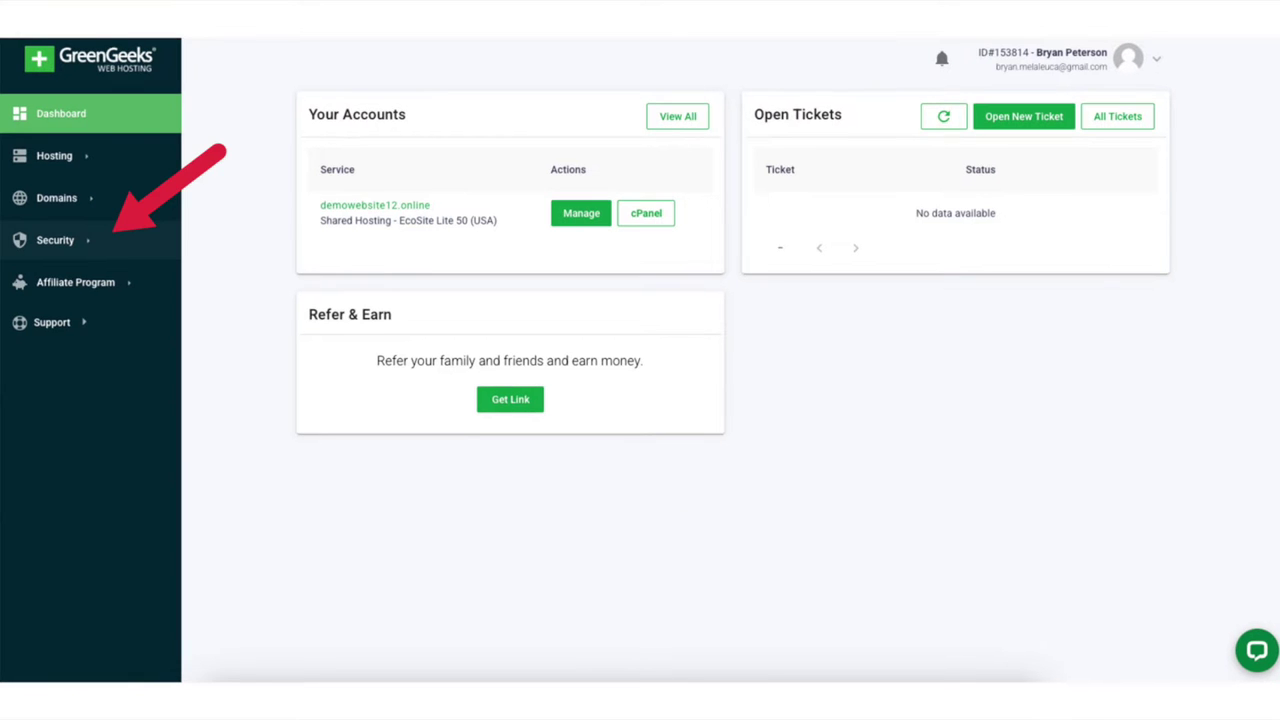
# Start adding an SSL certificate, selecting demowebsite12.online as both service and domain, and continue to the provider selection.
pyautogui.click(55, 240)
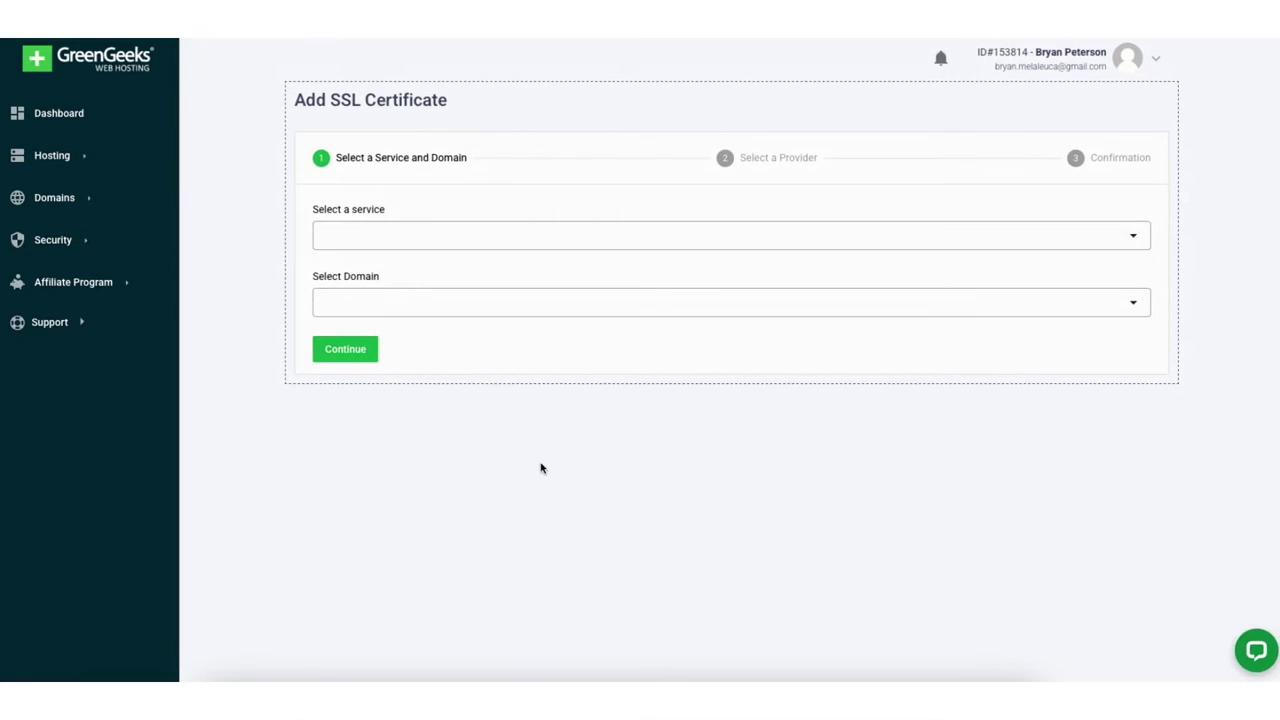
pyautogui.click(546, 235)
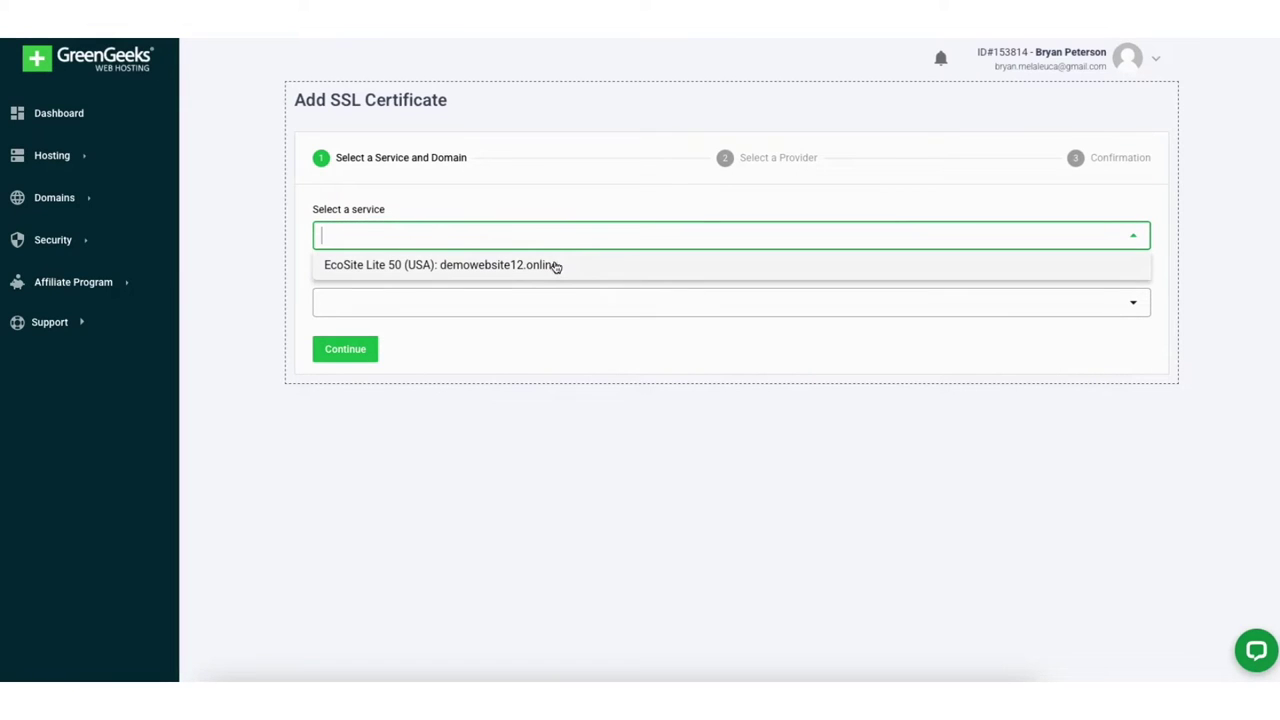
pyautogui.click(554, 267)
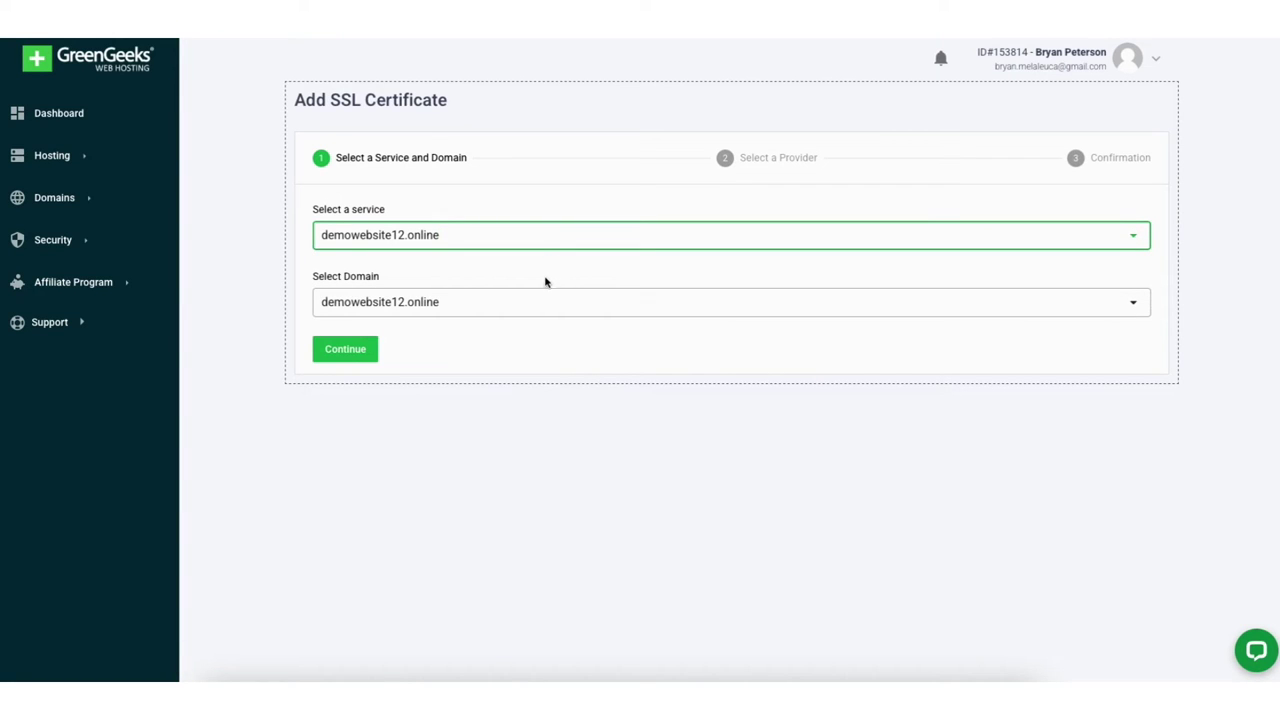
pyautogui.click(517, 301)
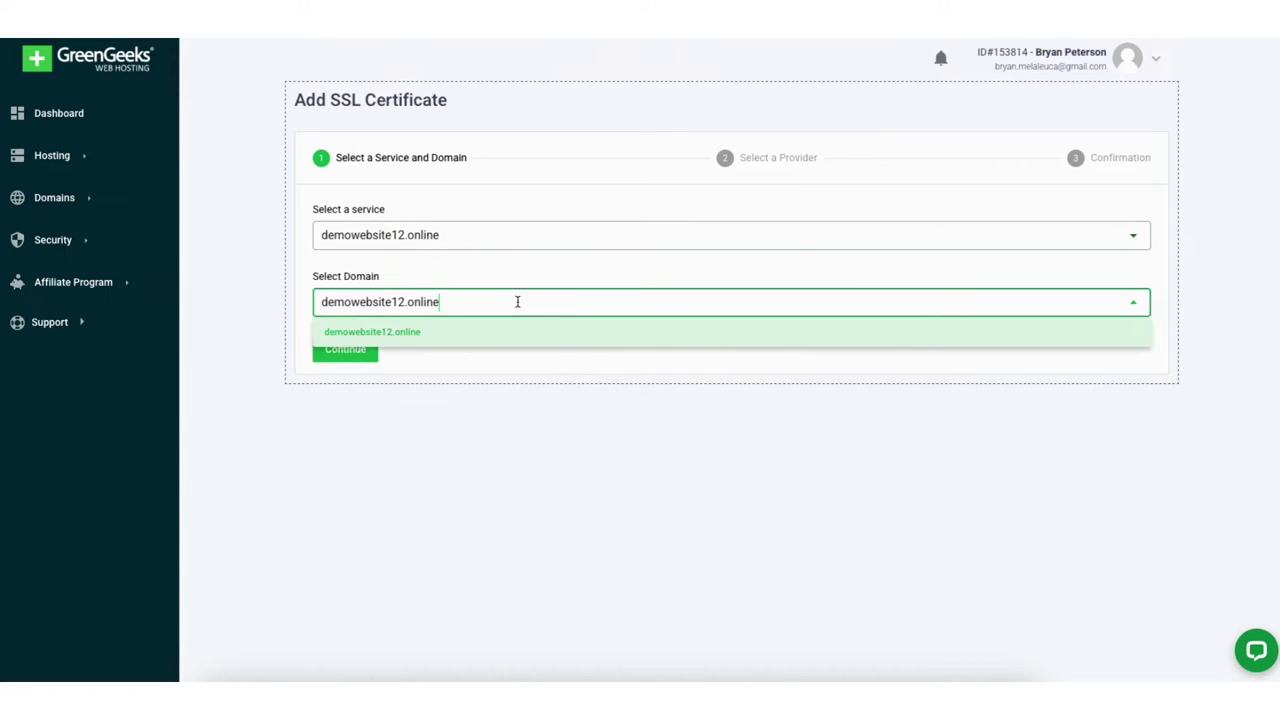
pyautogui.click(477, 334)
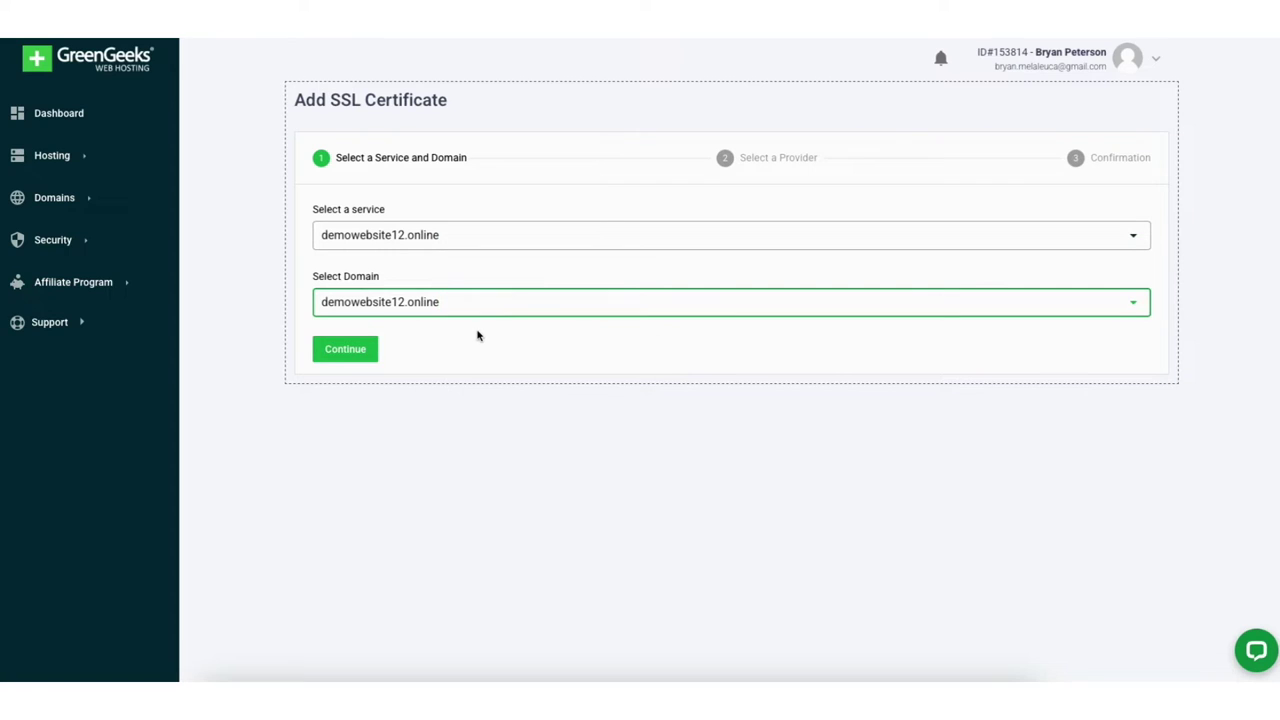
pyautogui.click(344, 352)
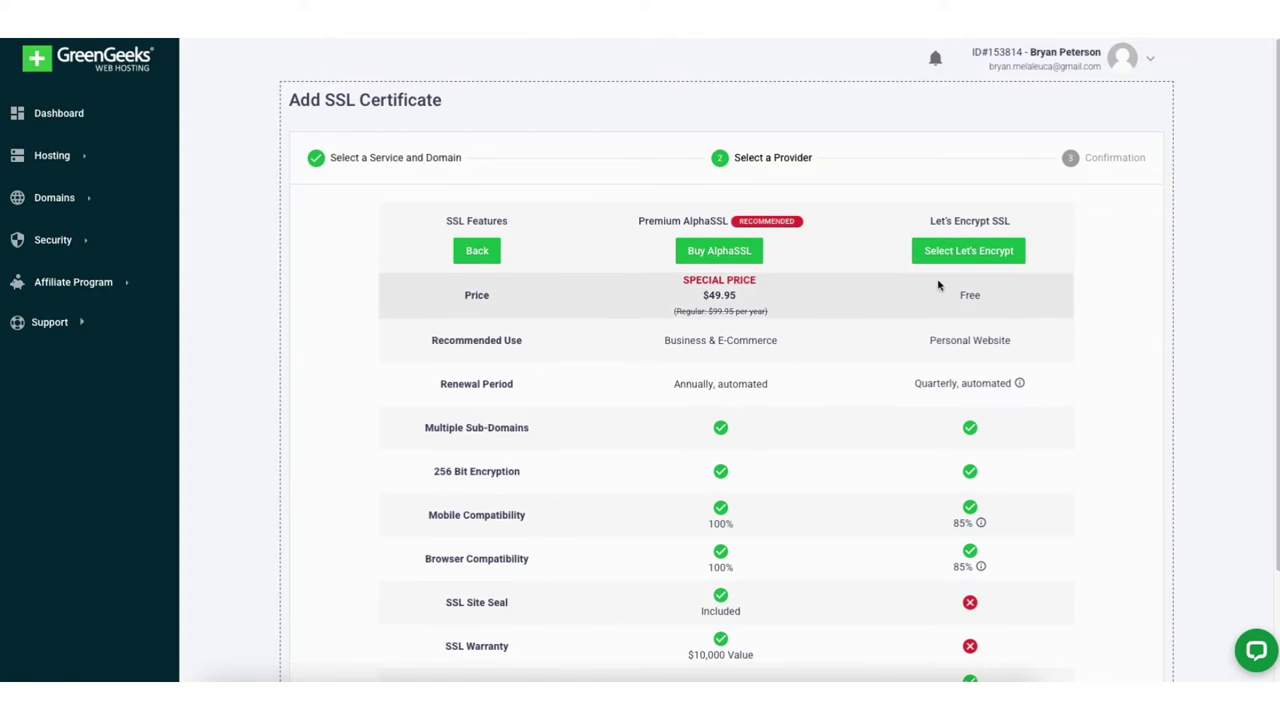
# Select the free Let's Encrypt SSL, confirm its creation and install the certificate.
pyautogui.click(969, 251)
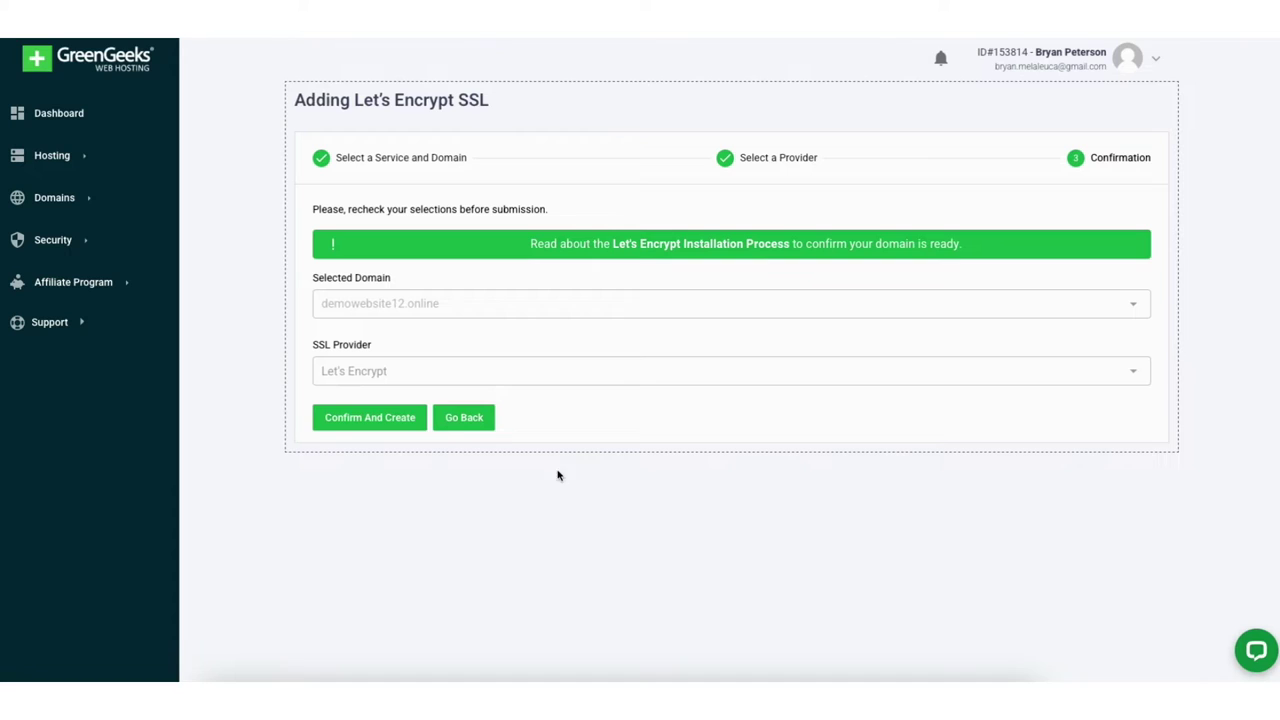
pyautogui.click(370, 418)
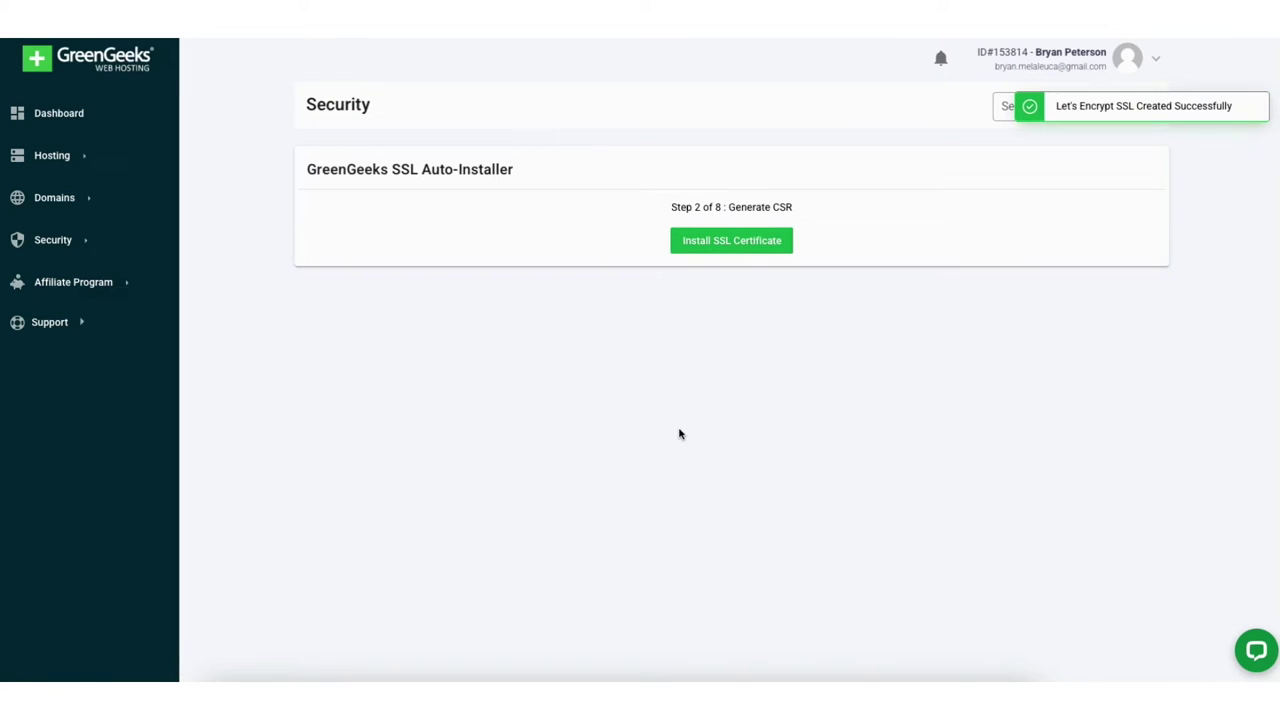
pyautogui.click(724, 247)
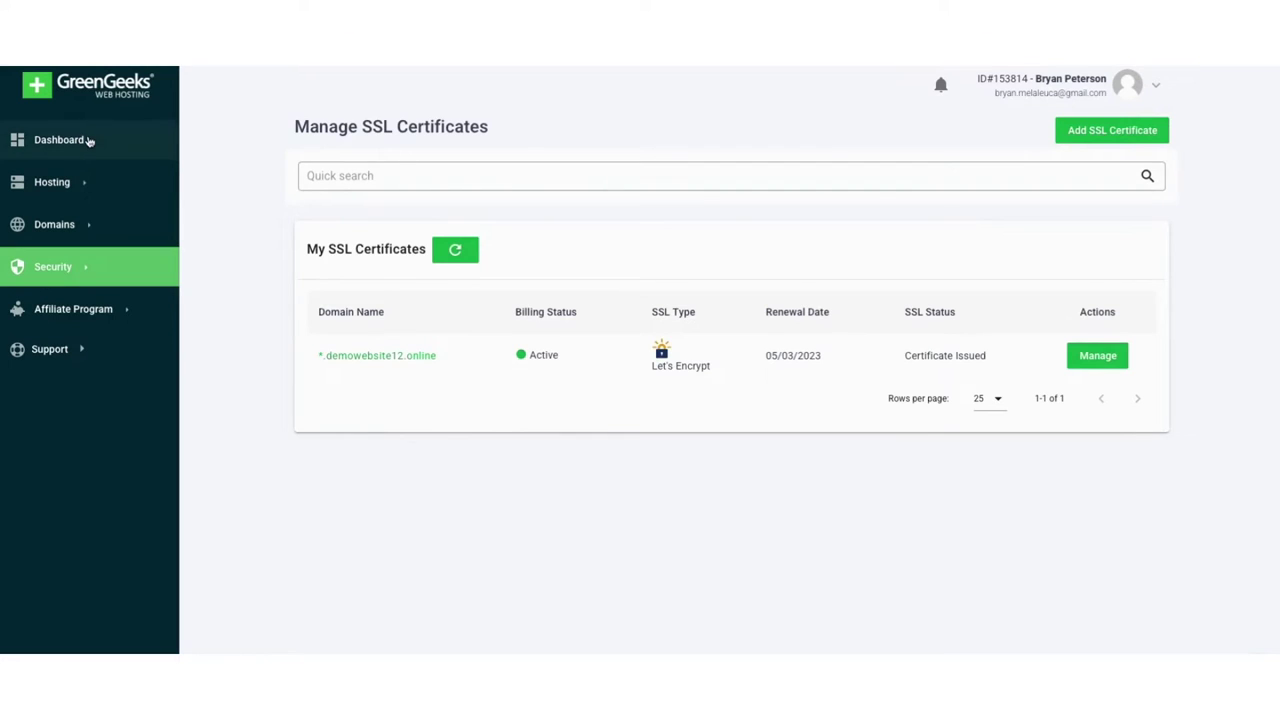
# Go from the hosting dashboard to cPanel and open the WordPress installer in the Softaculous Apps Installer.
pyautogui.click(88, 140)
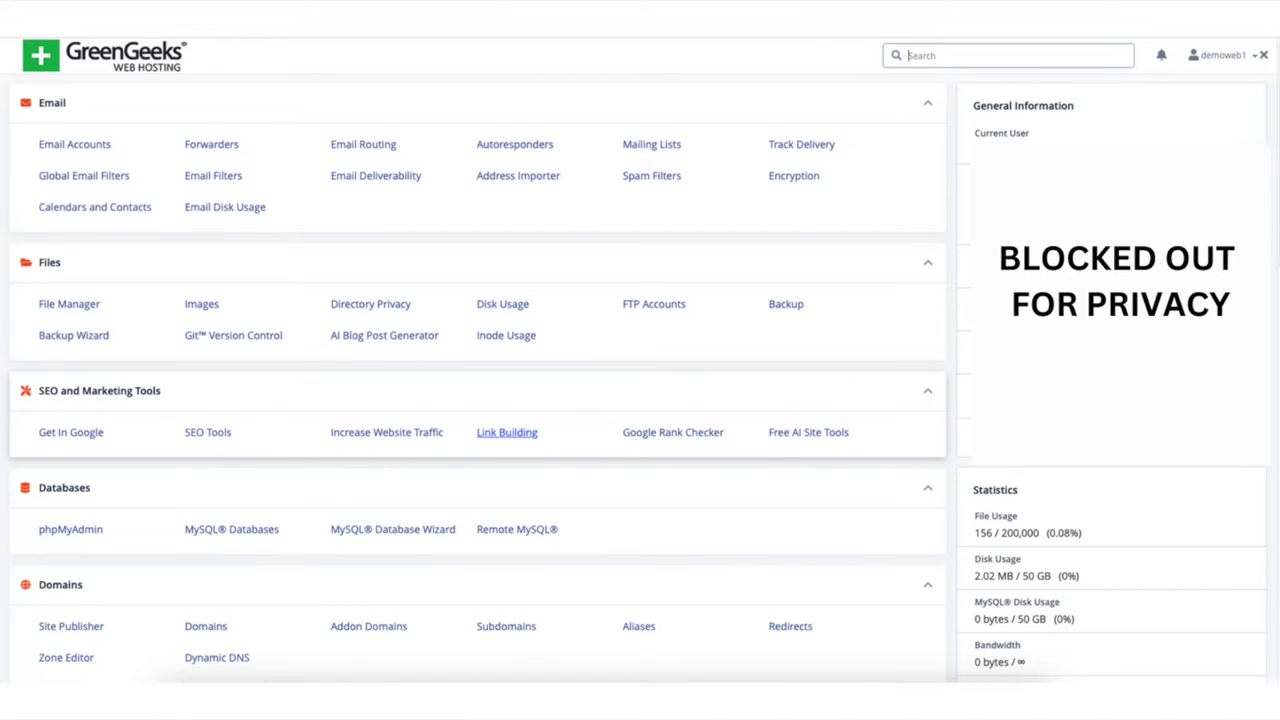
pyautogui.scroll(-3, 480, 380)
pyautogui.scroll(-7, 480, 380)
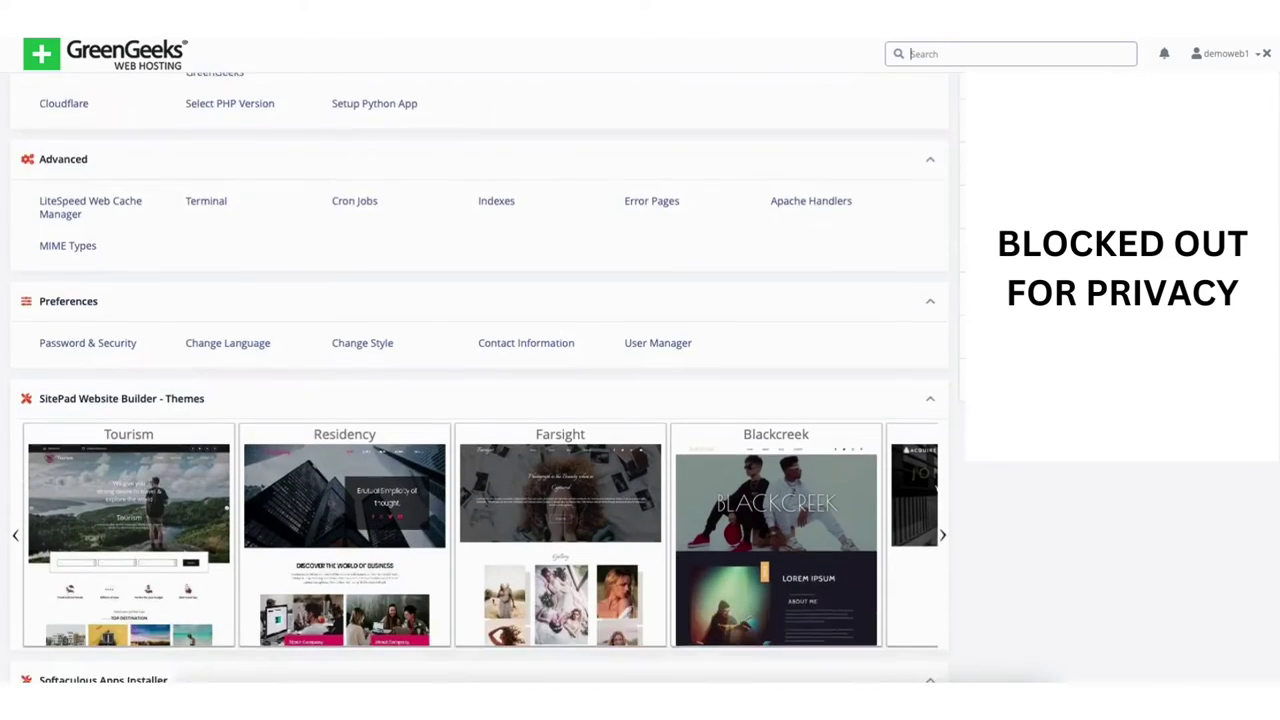
pyautogui.scroll(-3, 1237, 474)
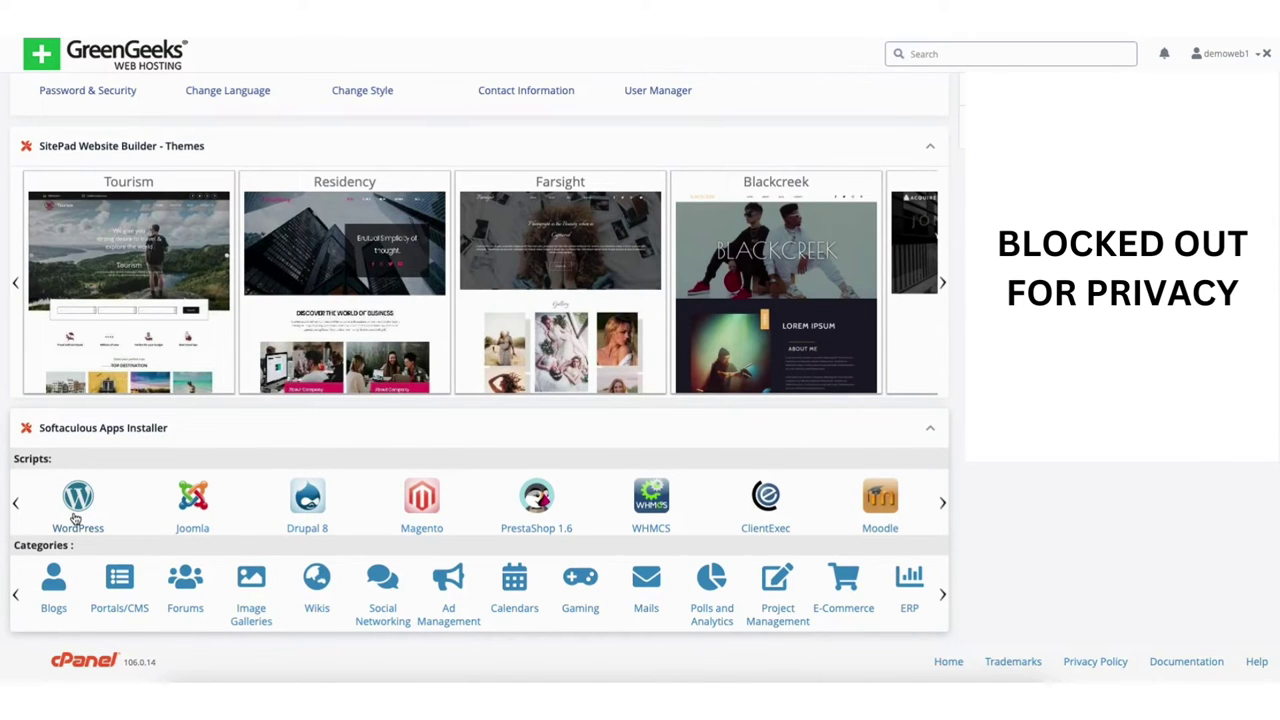
pyautogui.click(77, 500)
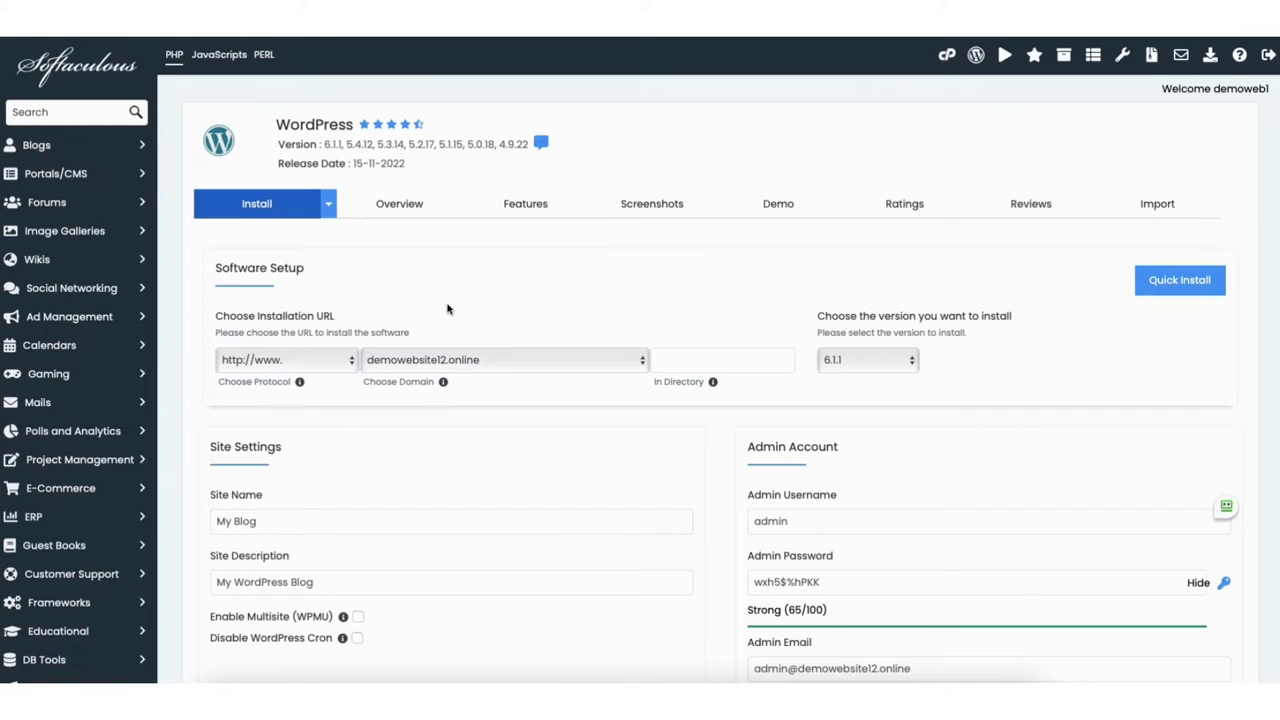
pyautogui.click(303, 362)
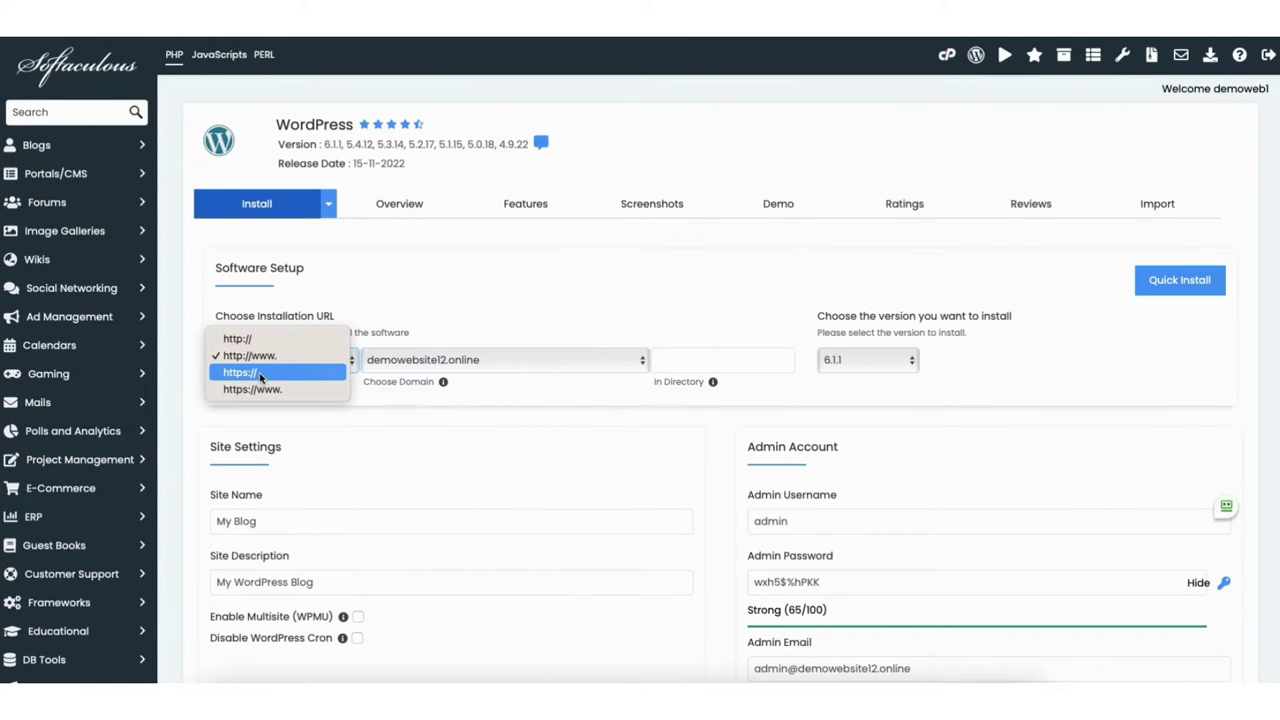
pyautogui.click(260, 373)
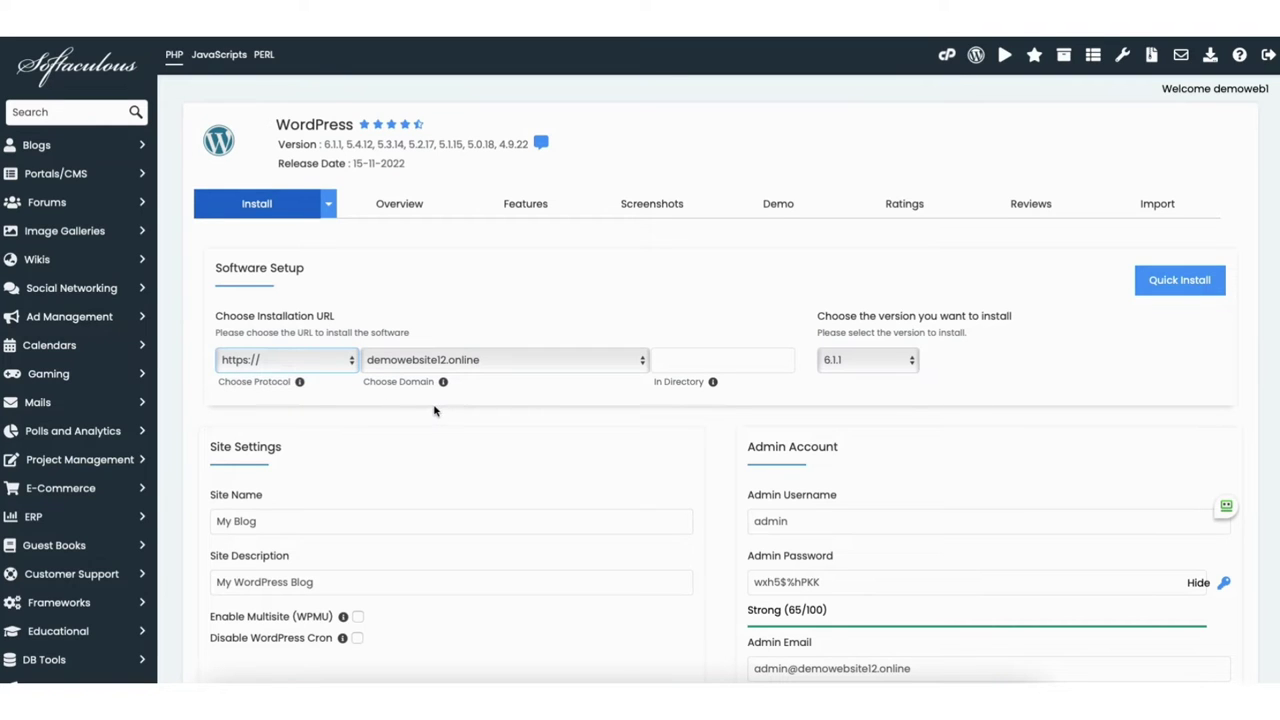
pyautogui.click(509, 360)
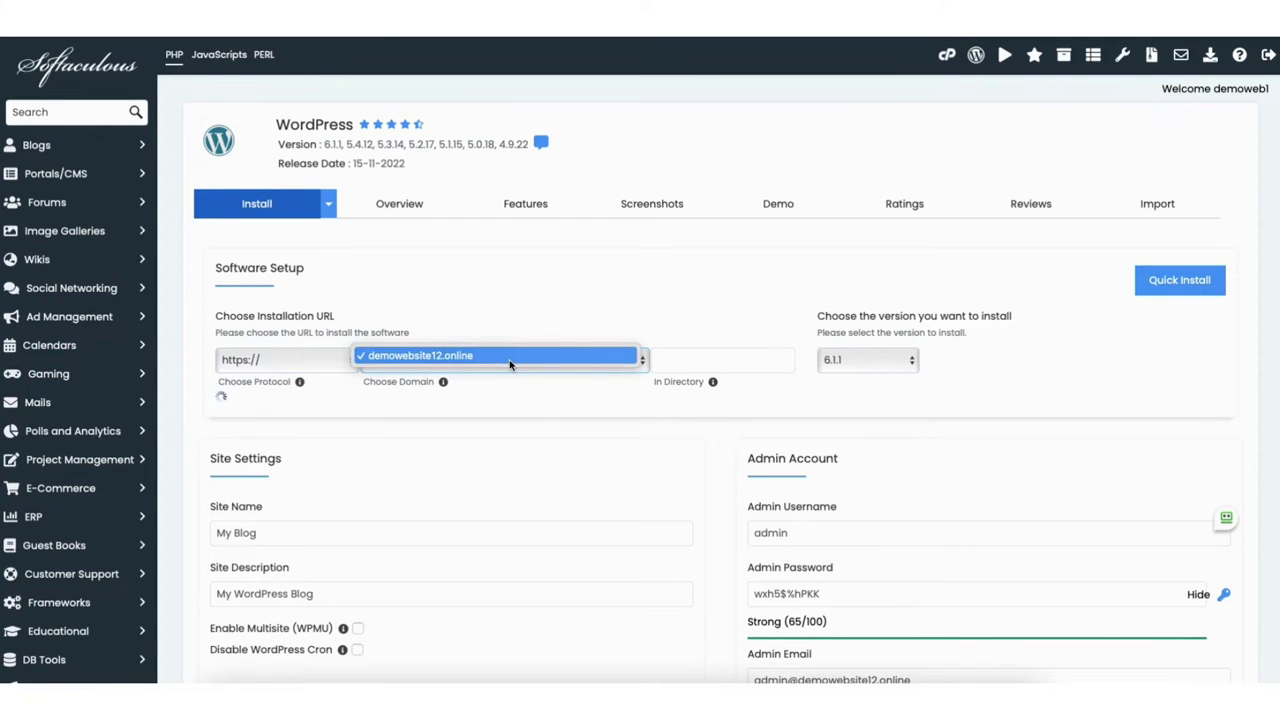
pyautogui.click(509, 357)
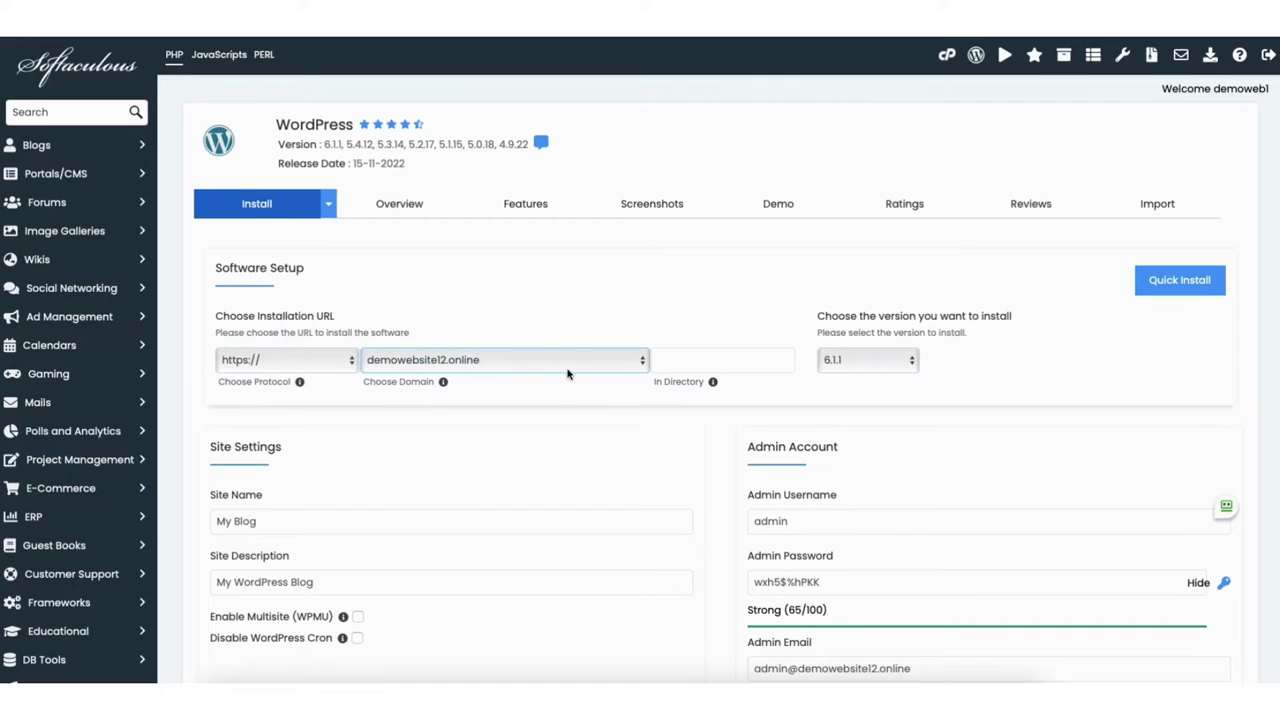
pyautogui.click(884, 362)
pyautogui.click(886, 360)
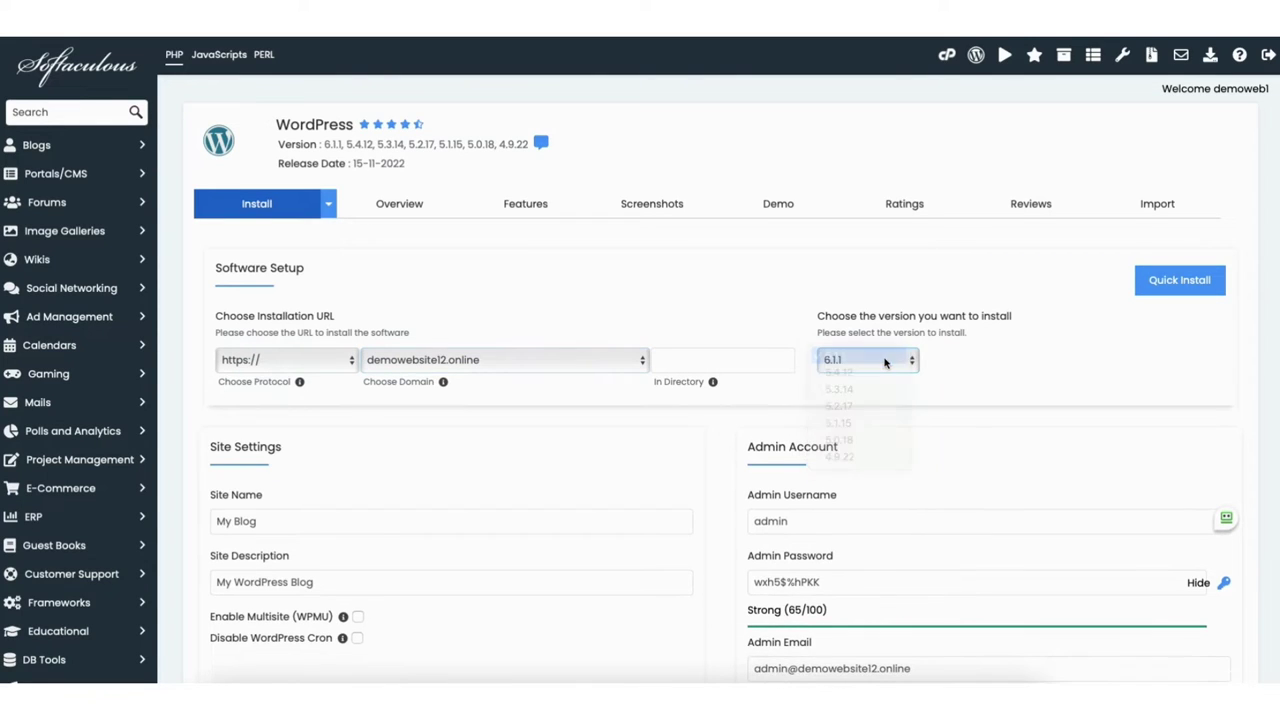
# Review the site name, site description, multisite option and admin account fields of the WordPress installation.
pyautogui.scroll(-3, 1277, 296)
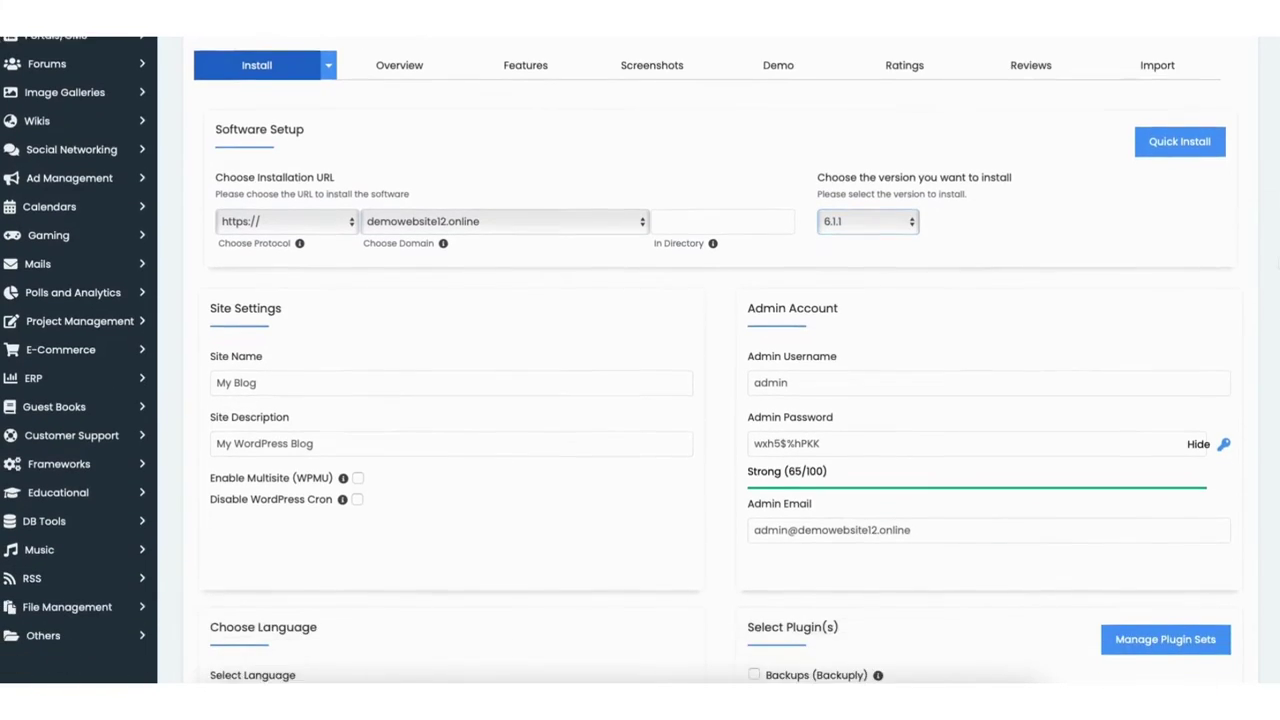
pyautogui.click(310, 267)
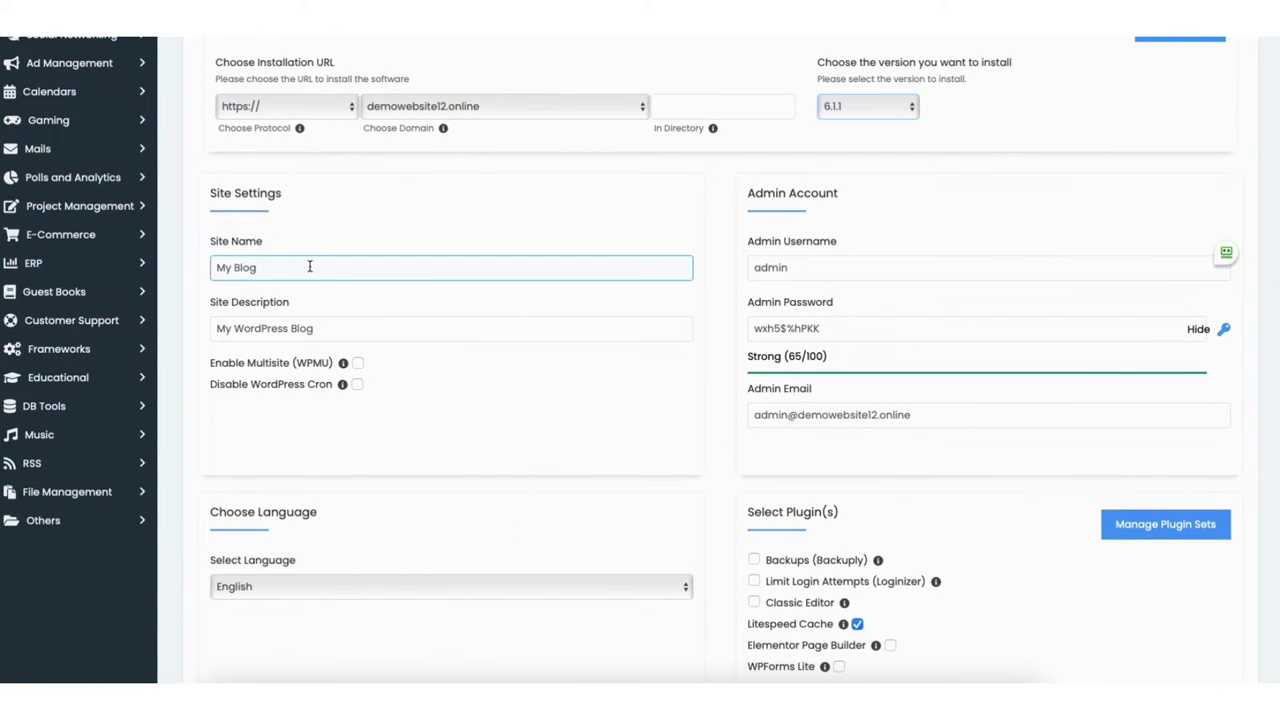
pyautogui.click(367, 324)
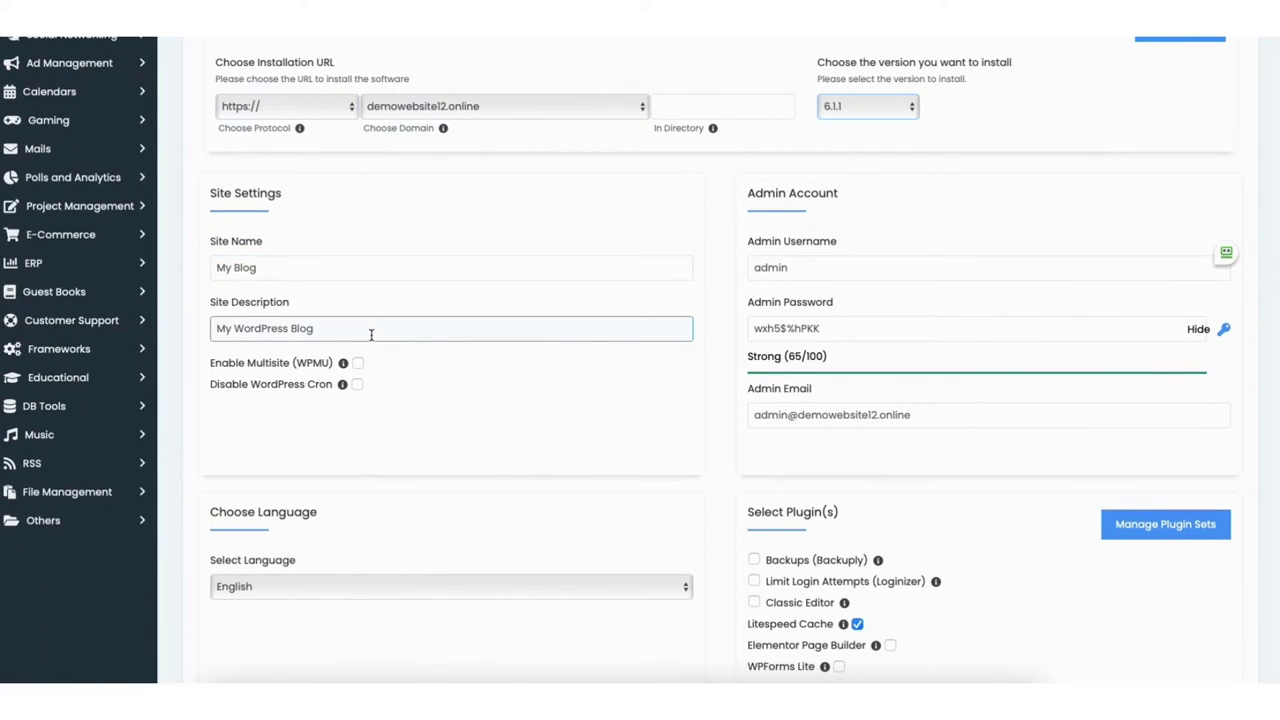
pyautogui.click(356, 365)
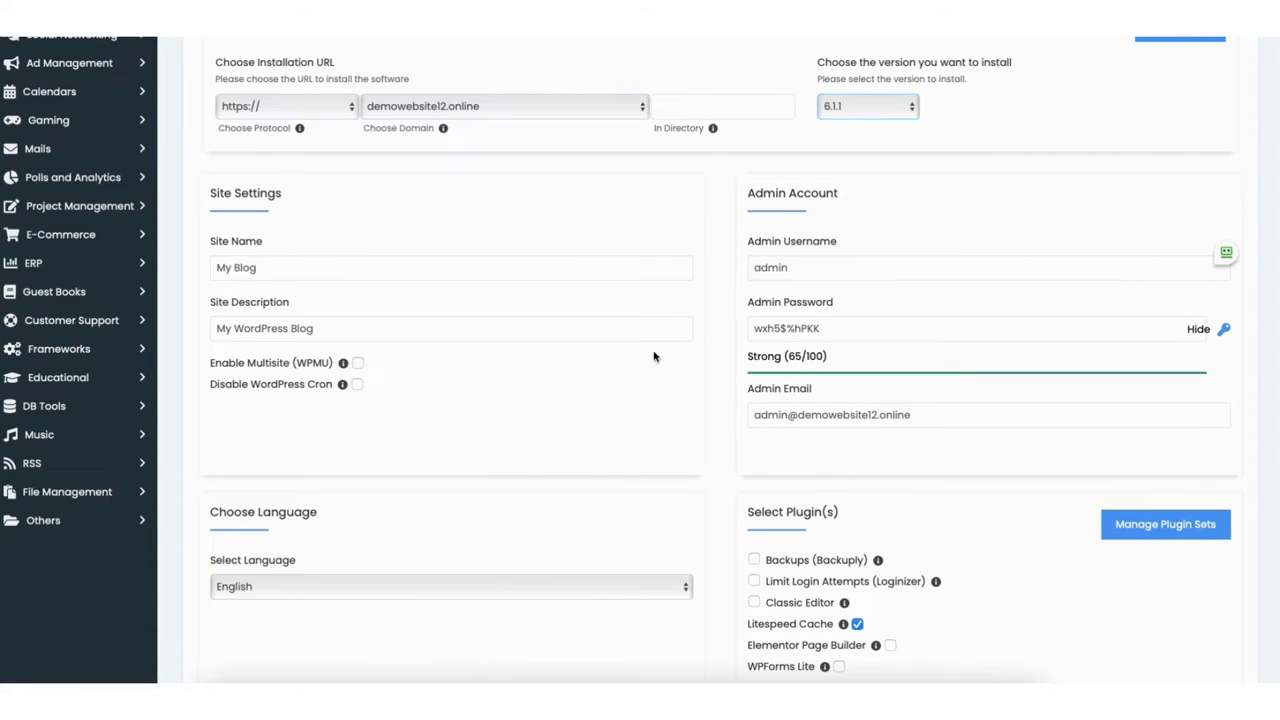
pyautogui.click(858, 269)
# Select English as the language for the WordPress installation.
pyautogui.scroll(-1, 1049, 397)
pyautogui.scroll(-5, 1214, 366)
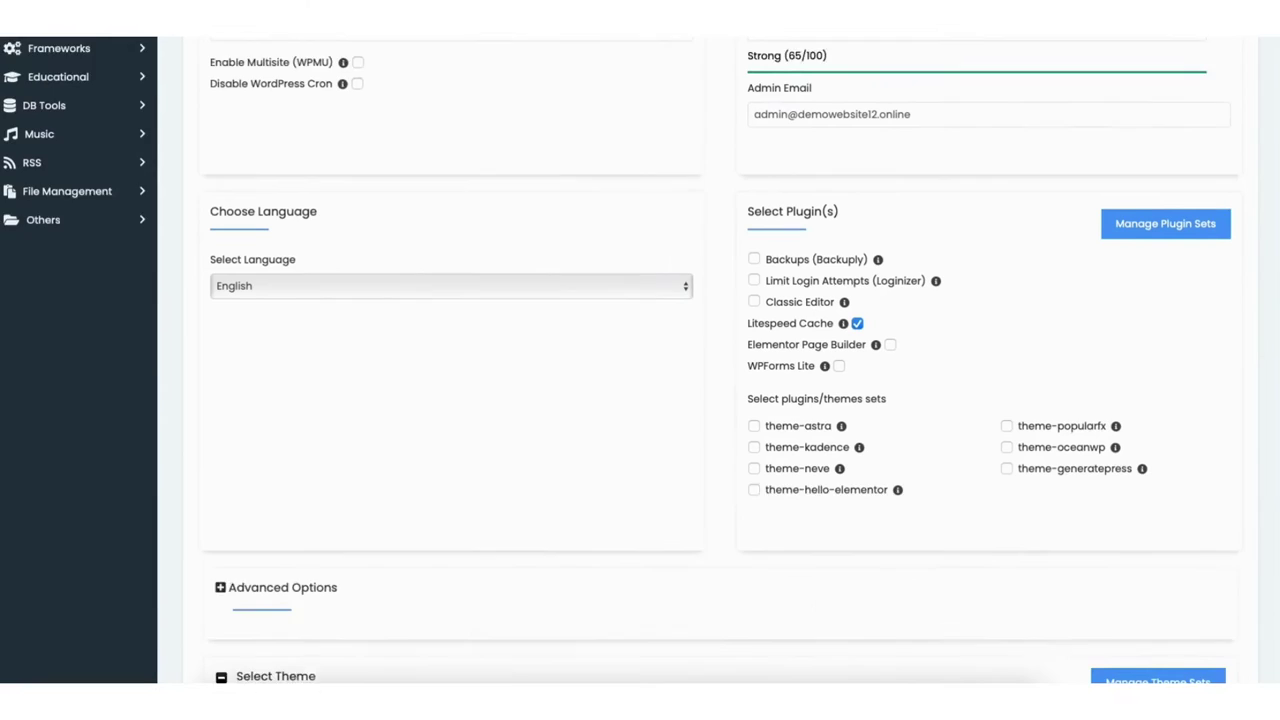
pyautogui.click(311, 250)
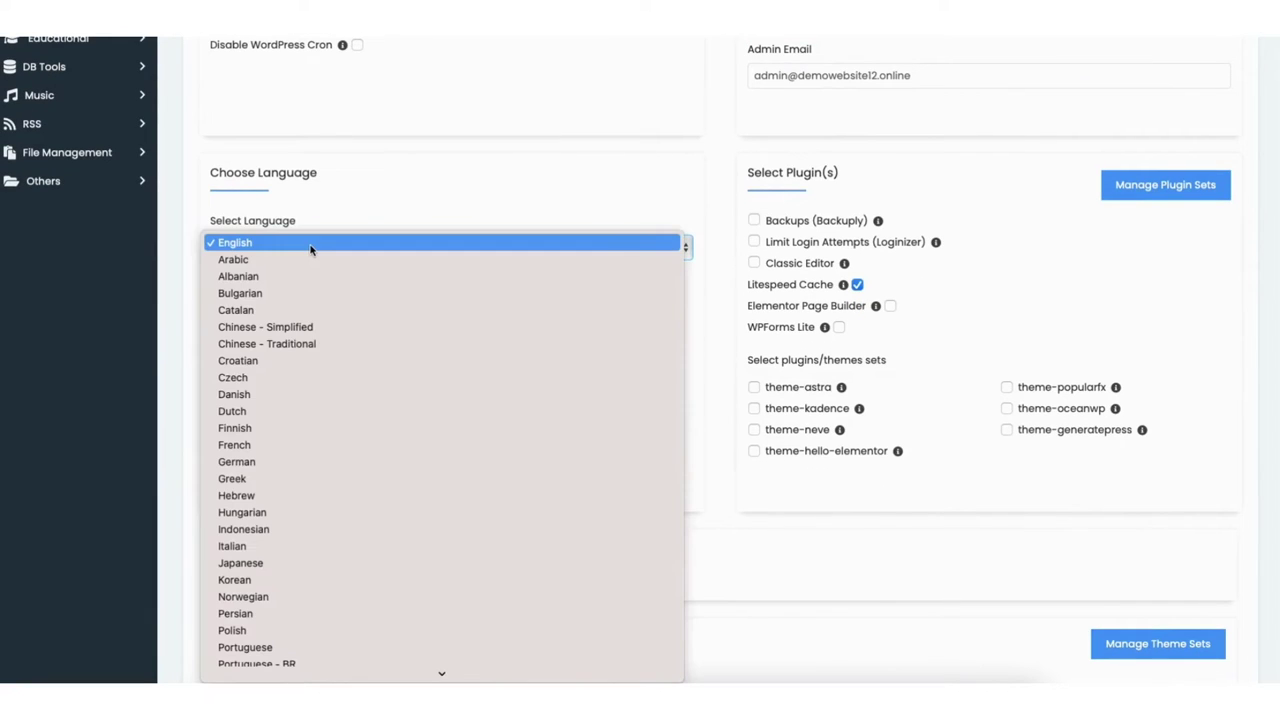
pyautogui.click(311, 249)
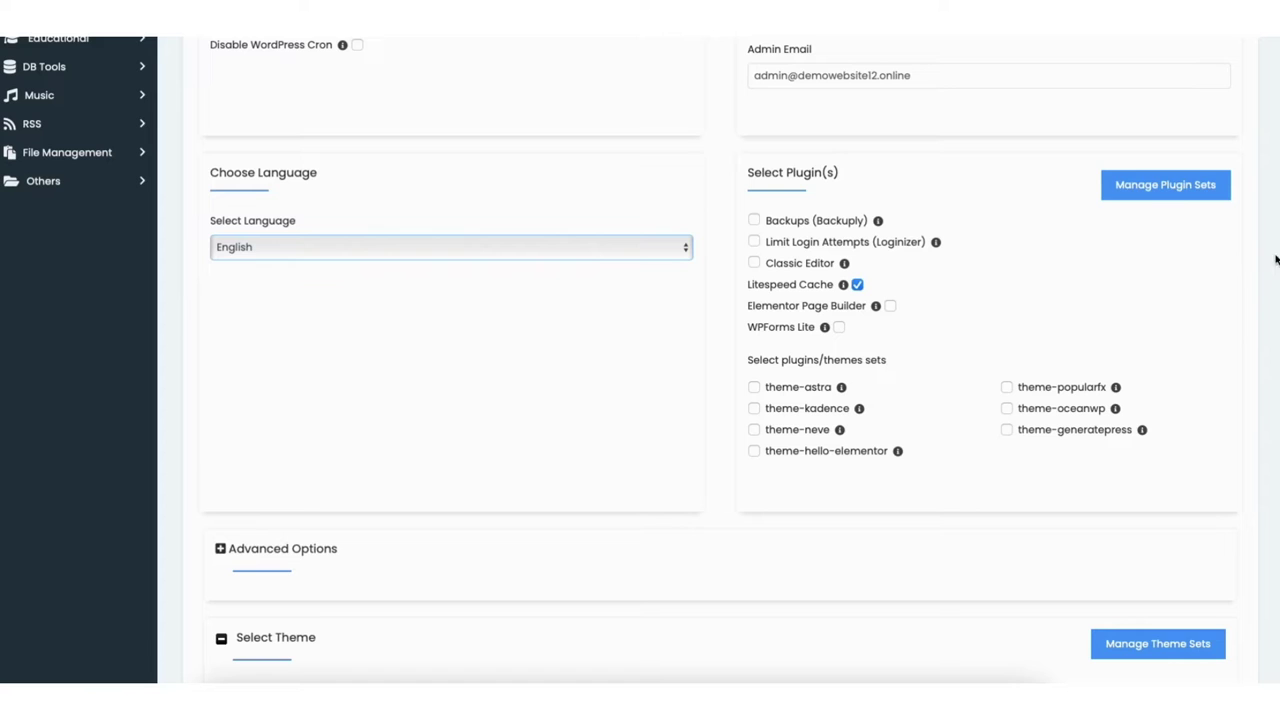
# Expand the advanced options to check the database, upgrade and backup settings, collapse them and view the optional themes.
pyautogui.scroll(-1, 1272, 262)
pyautogui.scroll(-5, 720, 360)
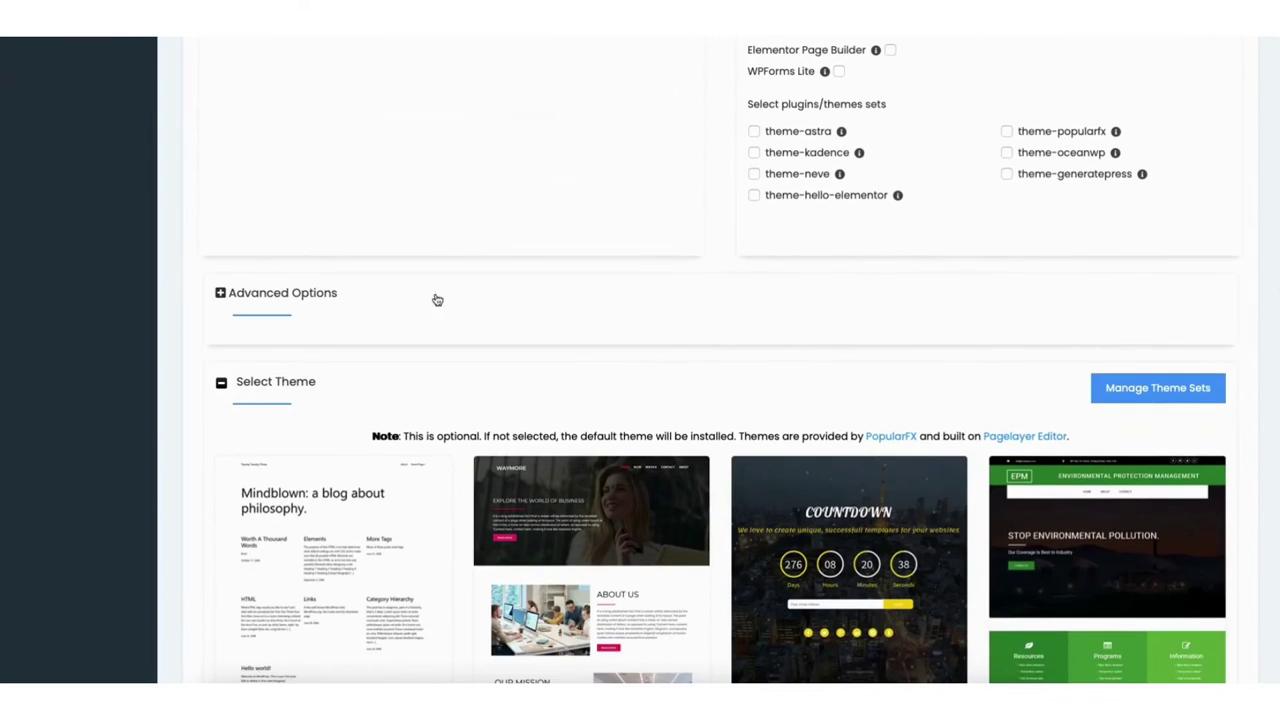
pyautogui.click(298, 294)
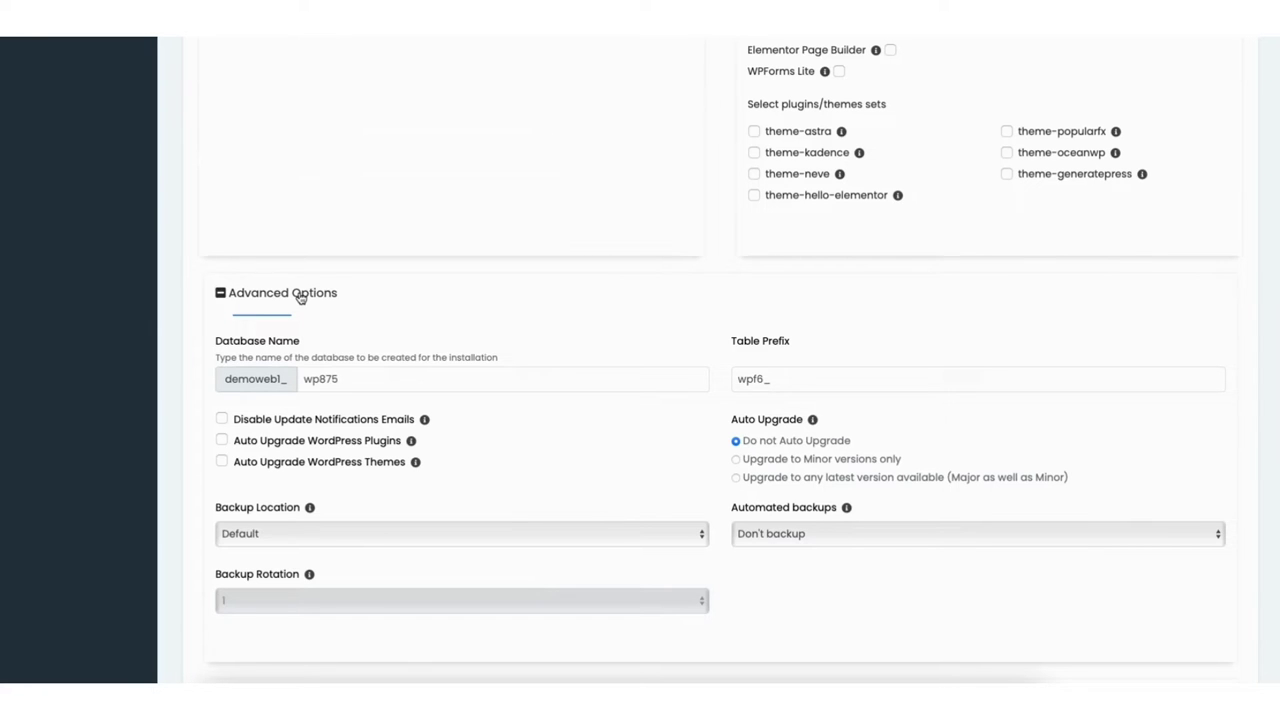
pyautogui.click(298, 294)
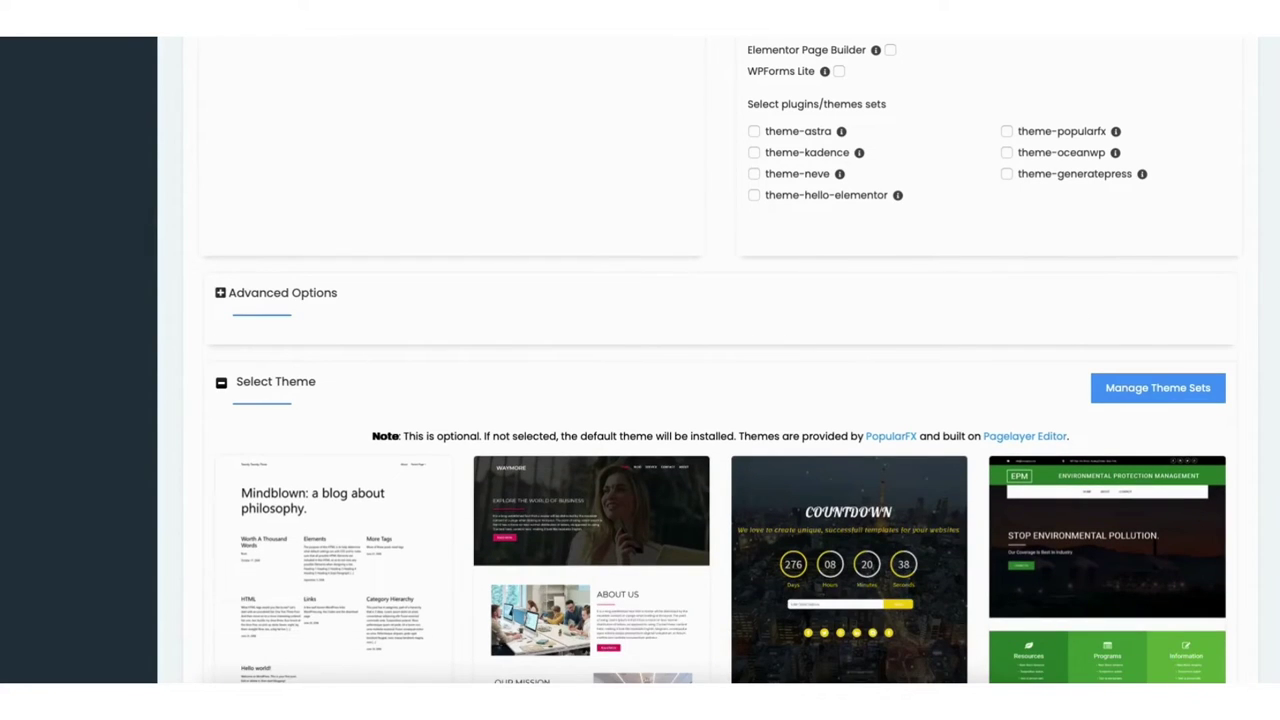
pyautogui.scroll(-1, 1276, 354)
pyautogui.scroll(-5, 720, 360)
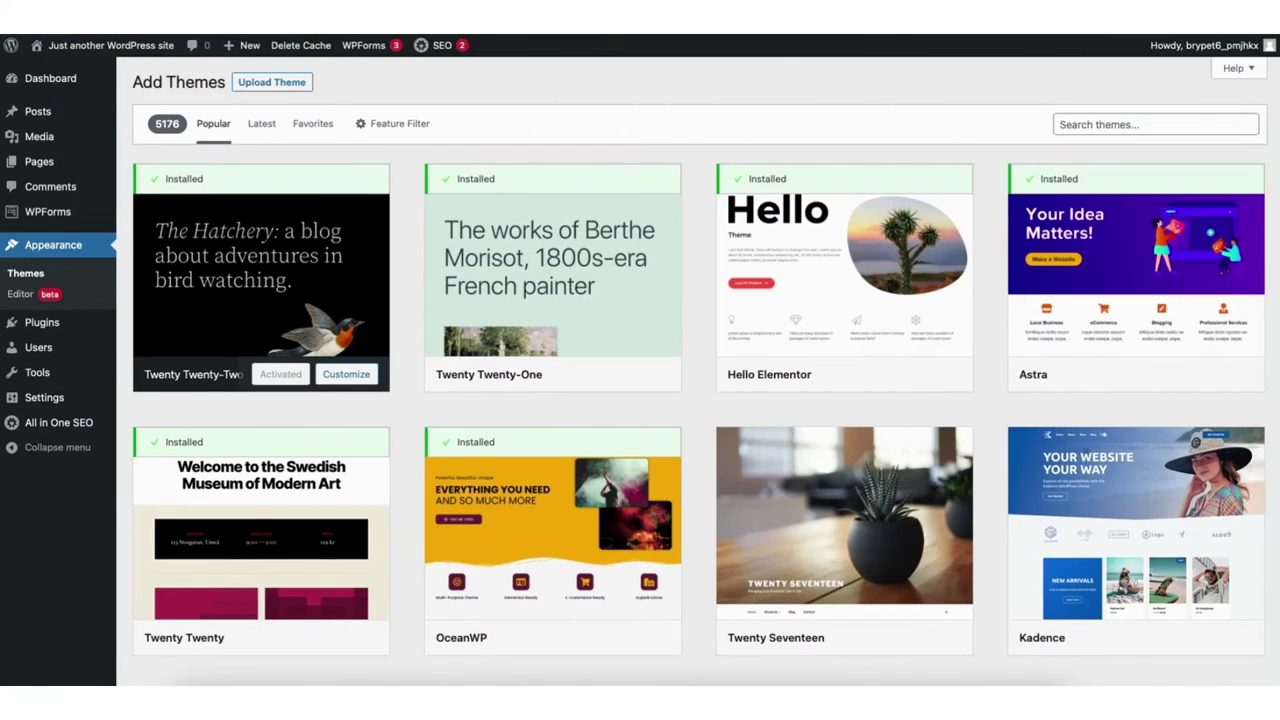
# Browse the popular WordPress themes on the Add Themes page and the Elementor starter templates.
pyautogui.scroll(-3, 1276, 433)
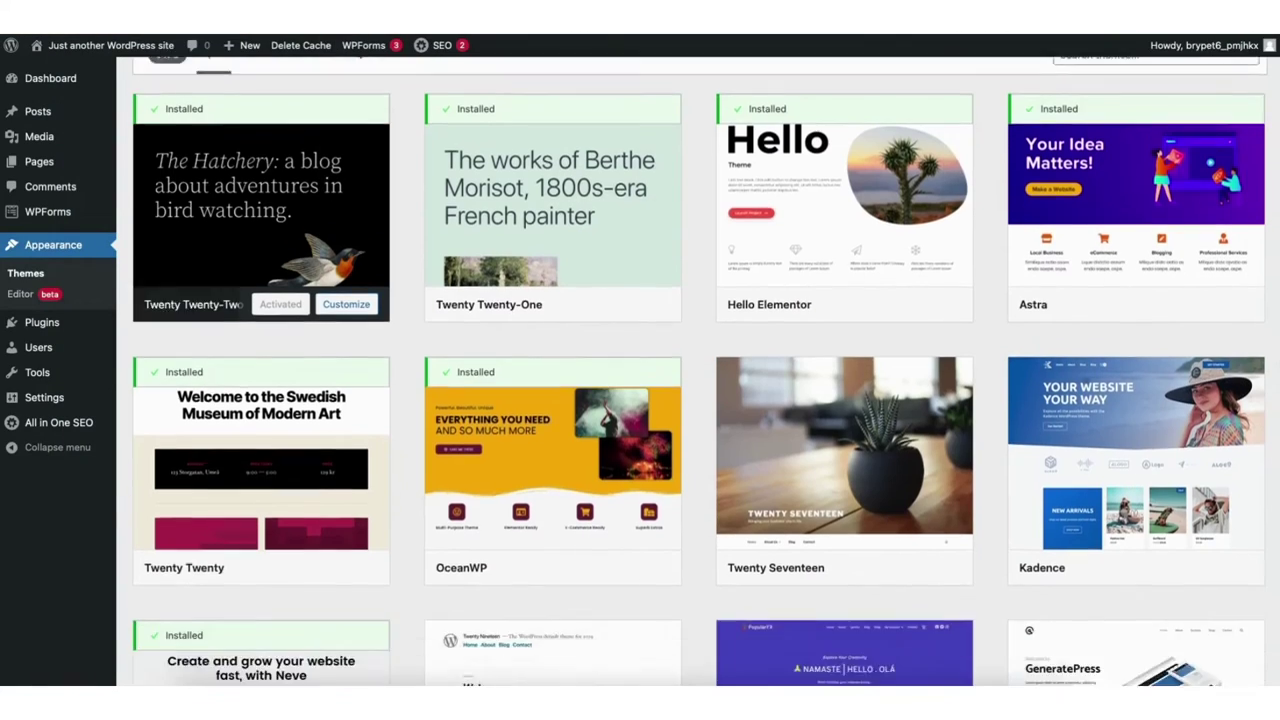
pyautogui.scroll(-5, 700, 371)
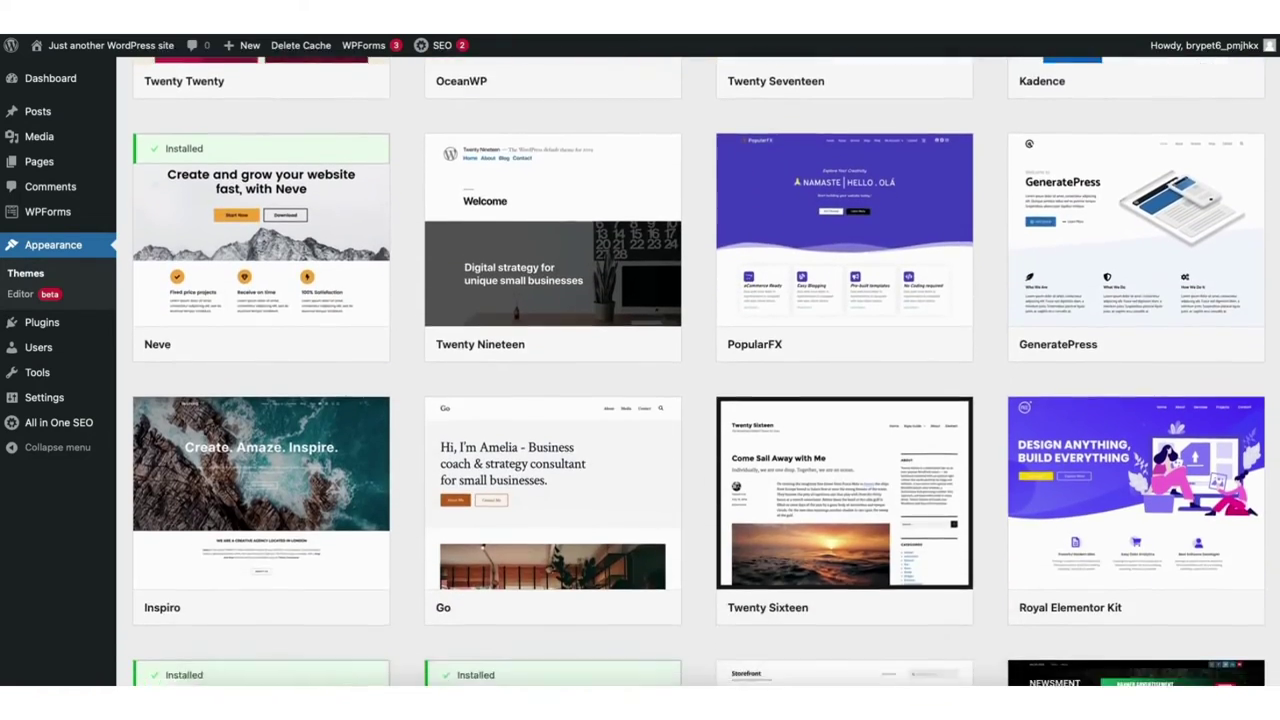
pyautogui.scroll(-5, 700, 371)
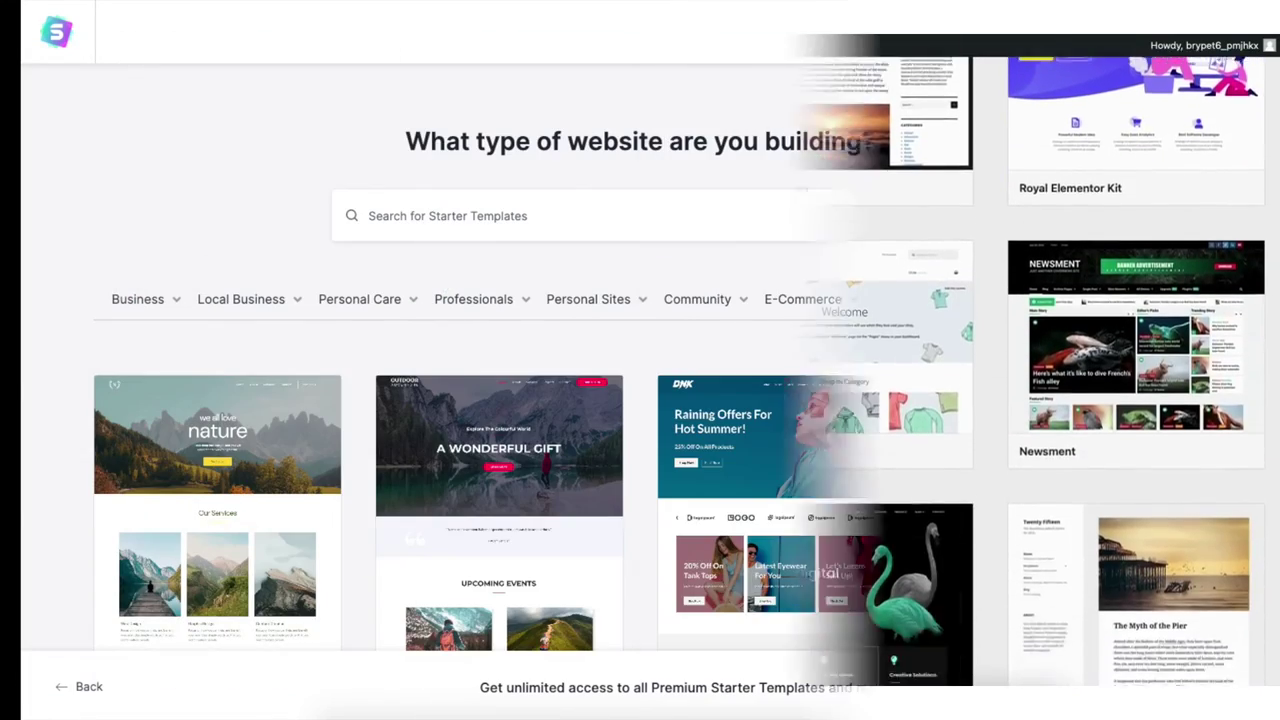
pyautogui.scroll(-4, 640, 400)
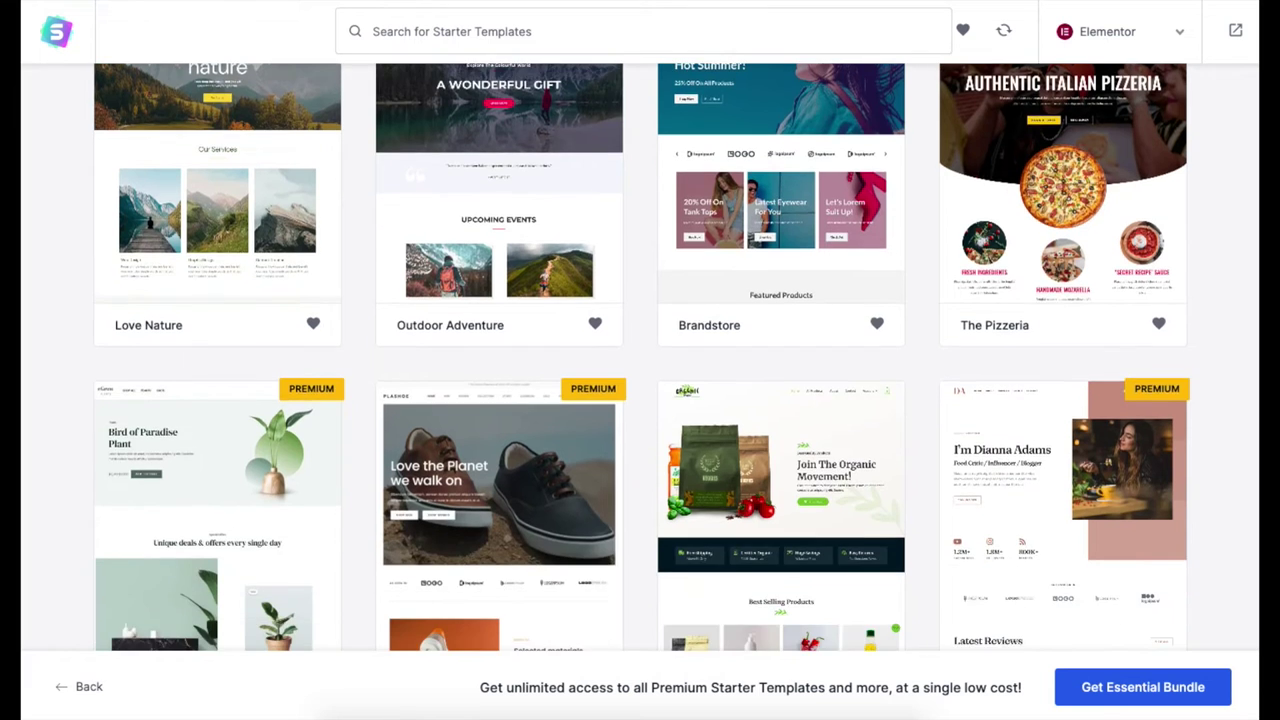
pyautogui.scroll(-5, 640, 400)
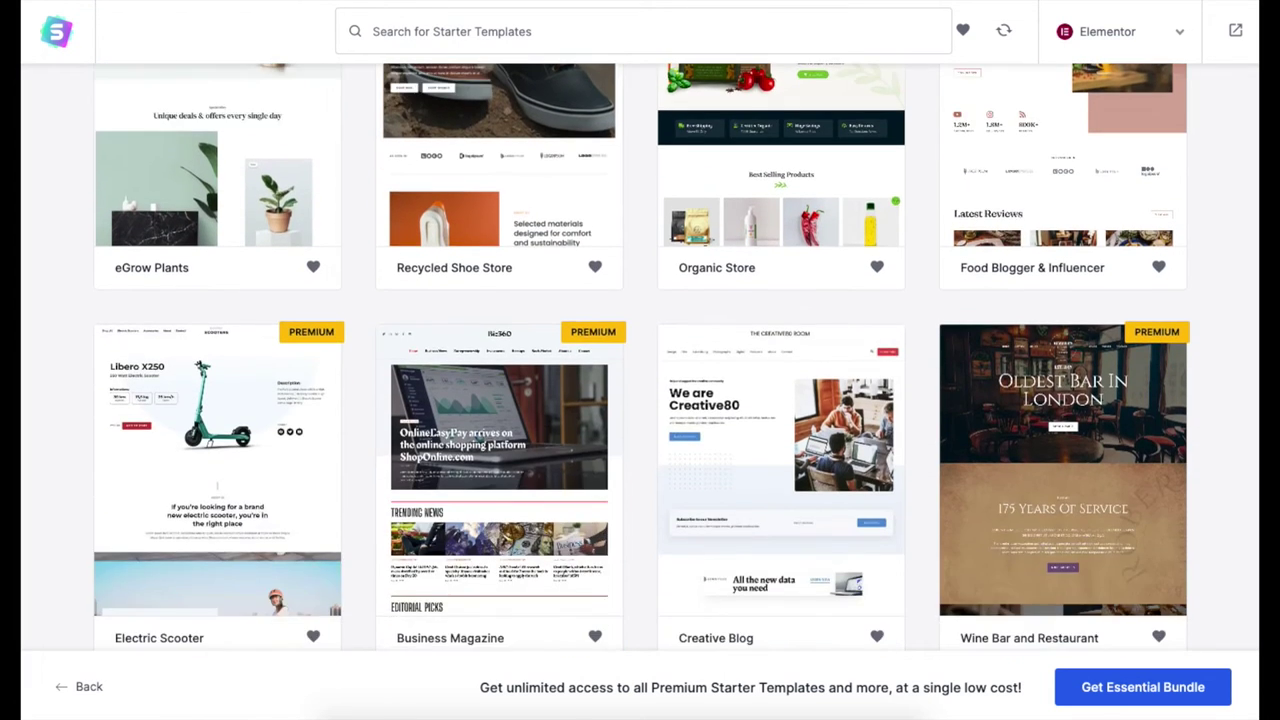
pyautogui.scroll(-2, 640, 400)
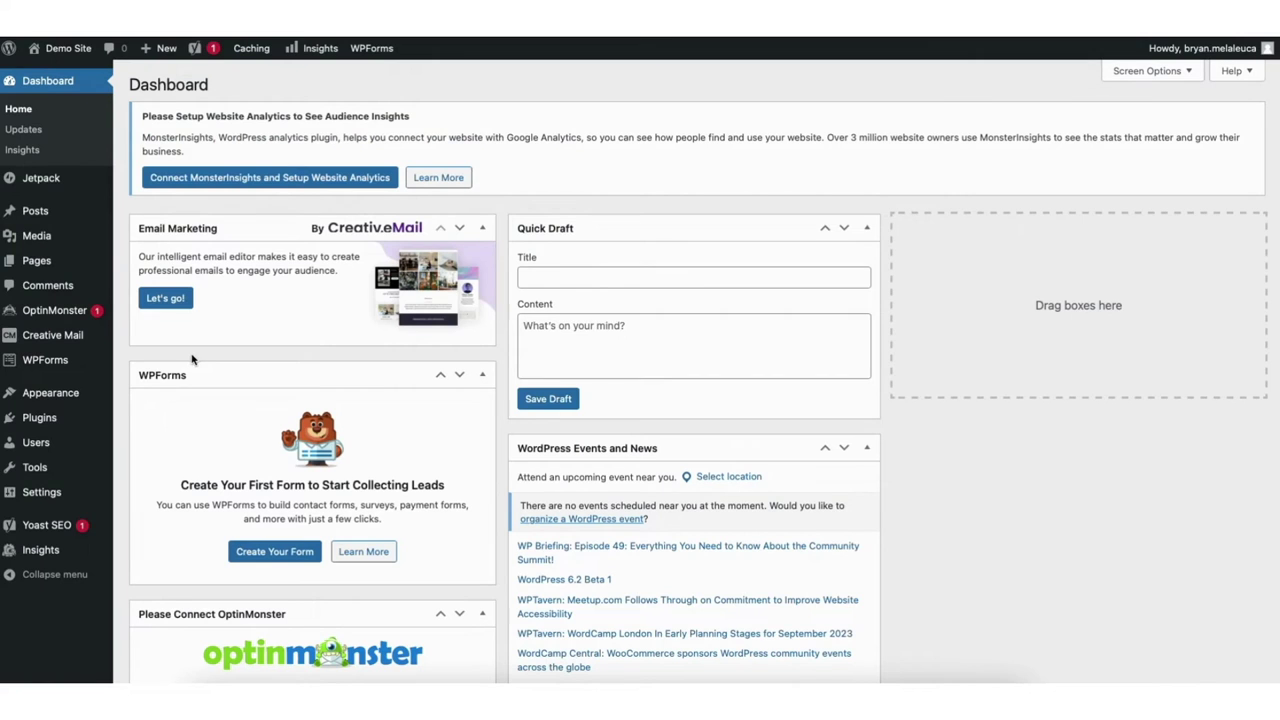
# Open the site's themes page from the WordPress dashboard and start adding a new theme.
pyautogui.moveTo(50, 197)
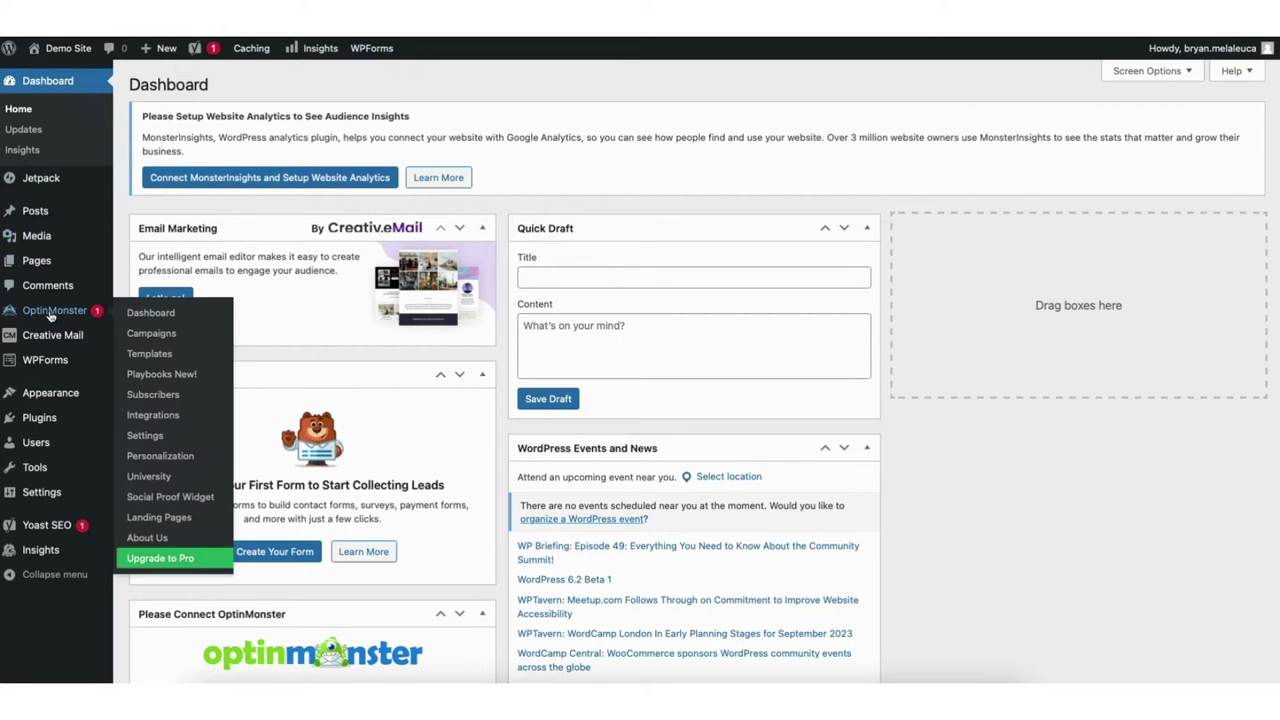
pyautogui.moveTo(45, 397)
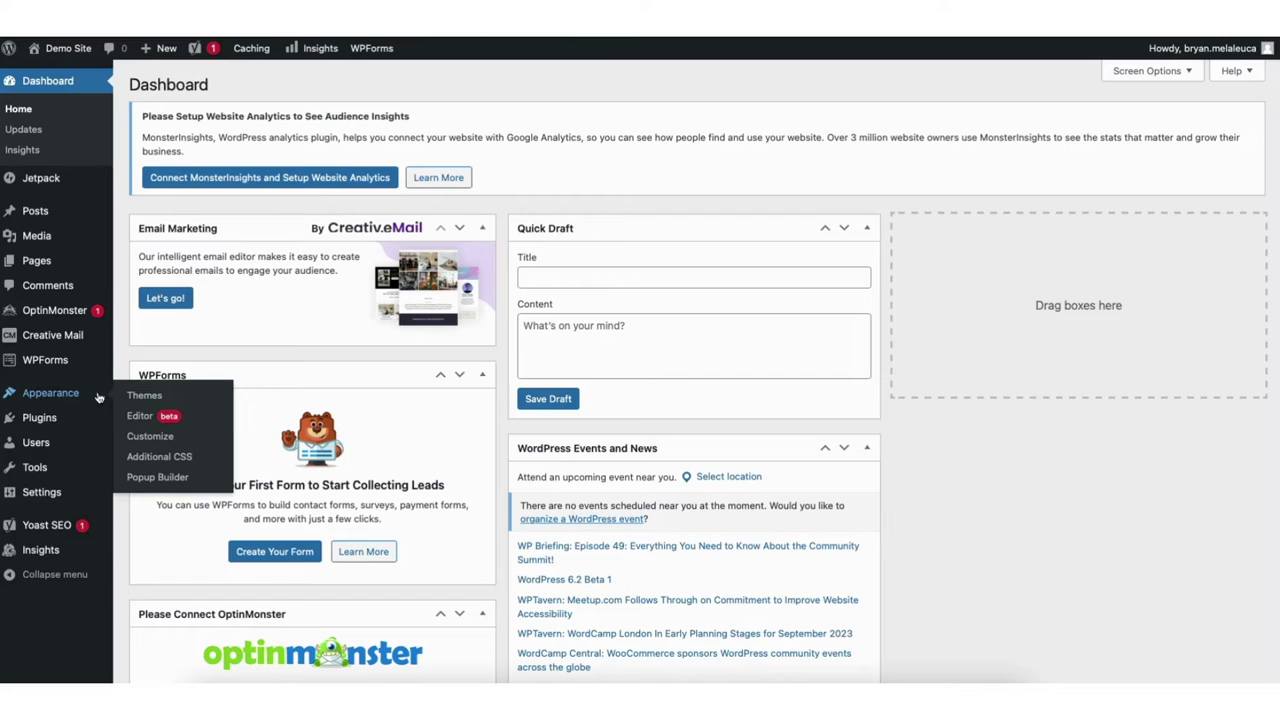
pyautogui.click(147, 397)
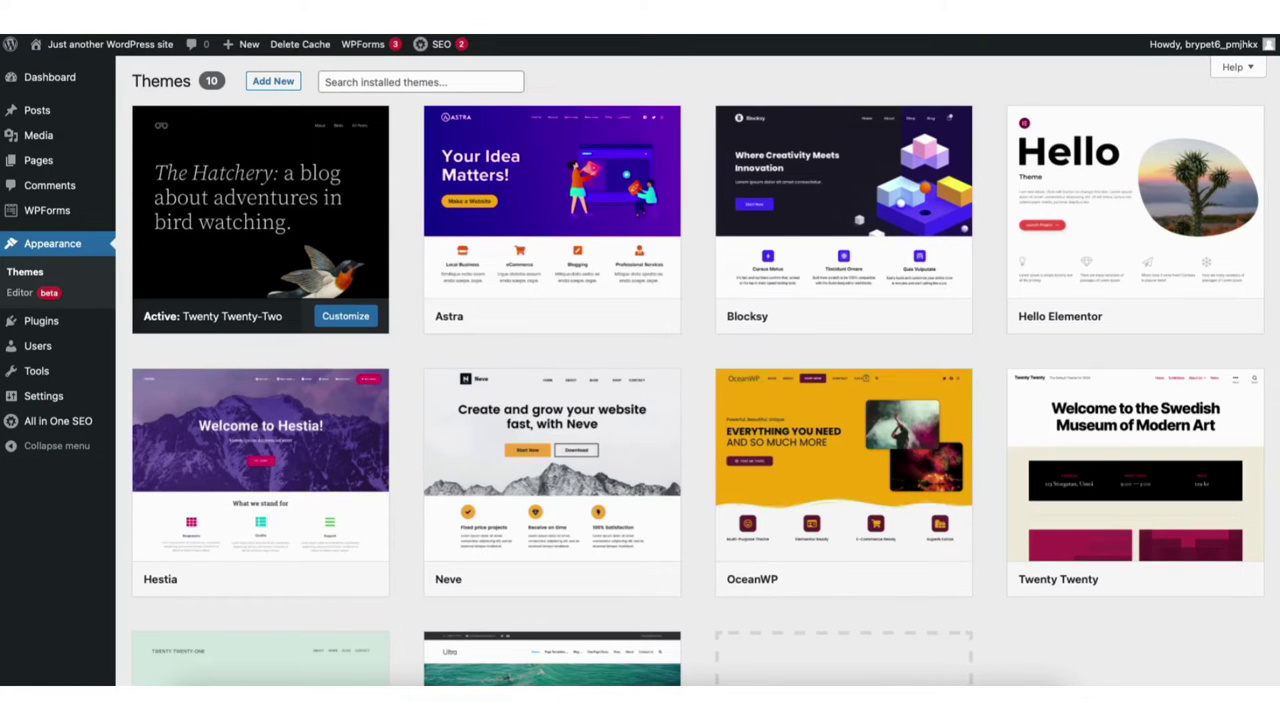
pyautogui.scroll(-3, 1135, 420)
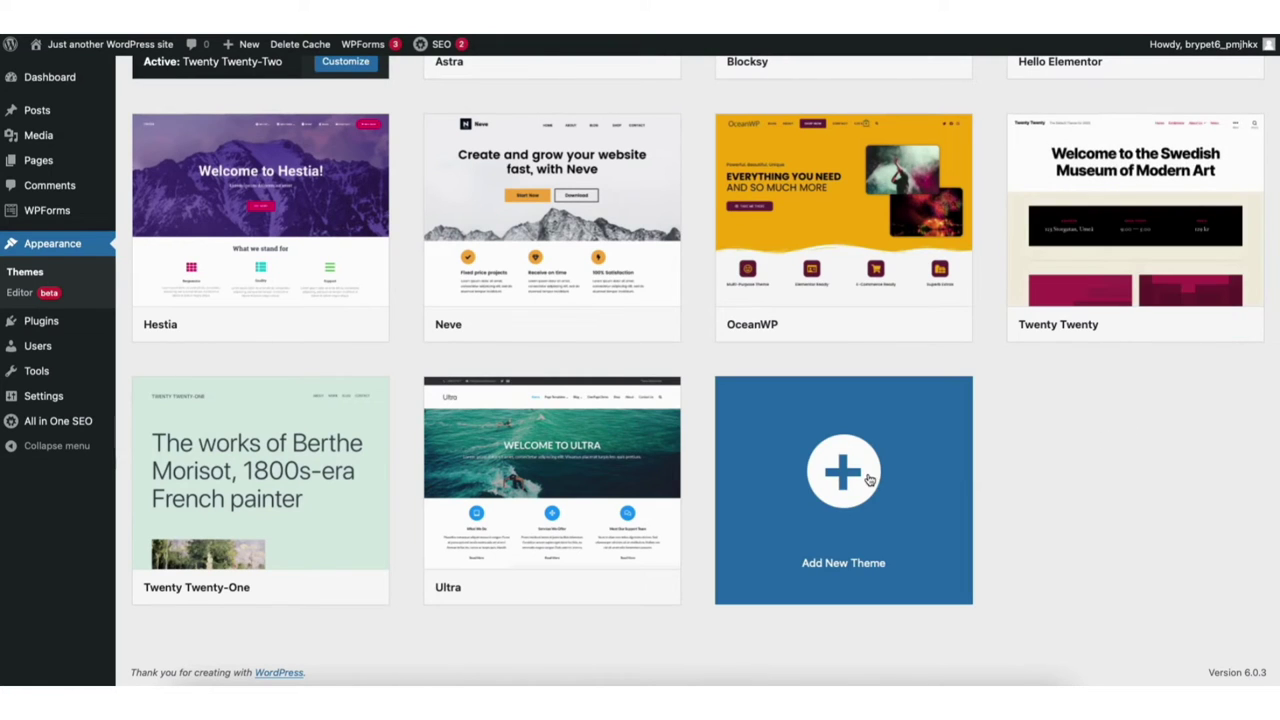
pyautogui.click(843, 472)
# Look through the themes available to add and the starter template gallery for a suitable site design.
pyautogui.scroll(-5, 869, 480)
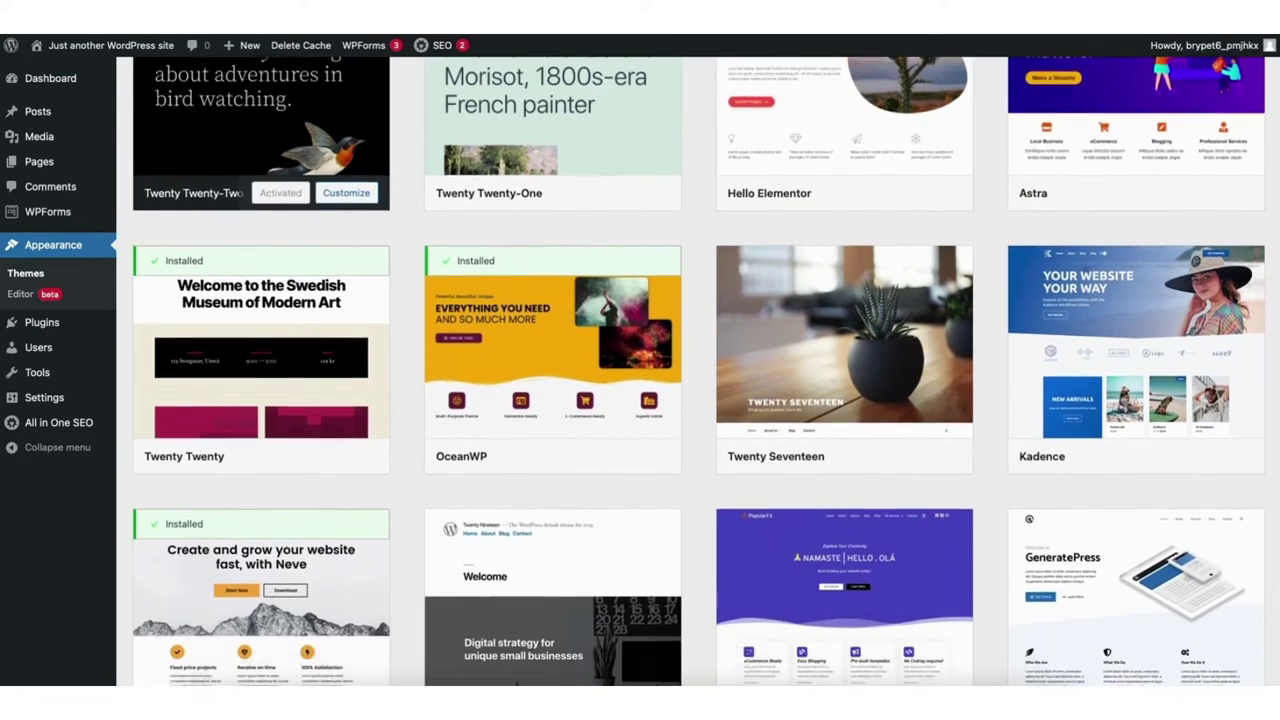
pyautogui.scroll(-5, 690, 370)
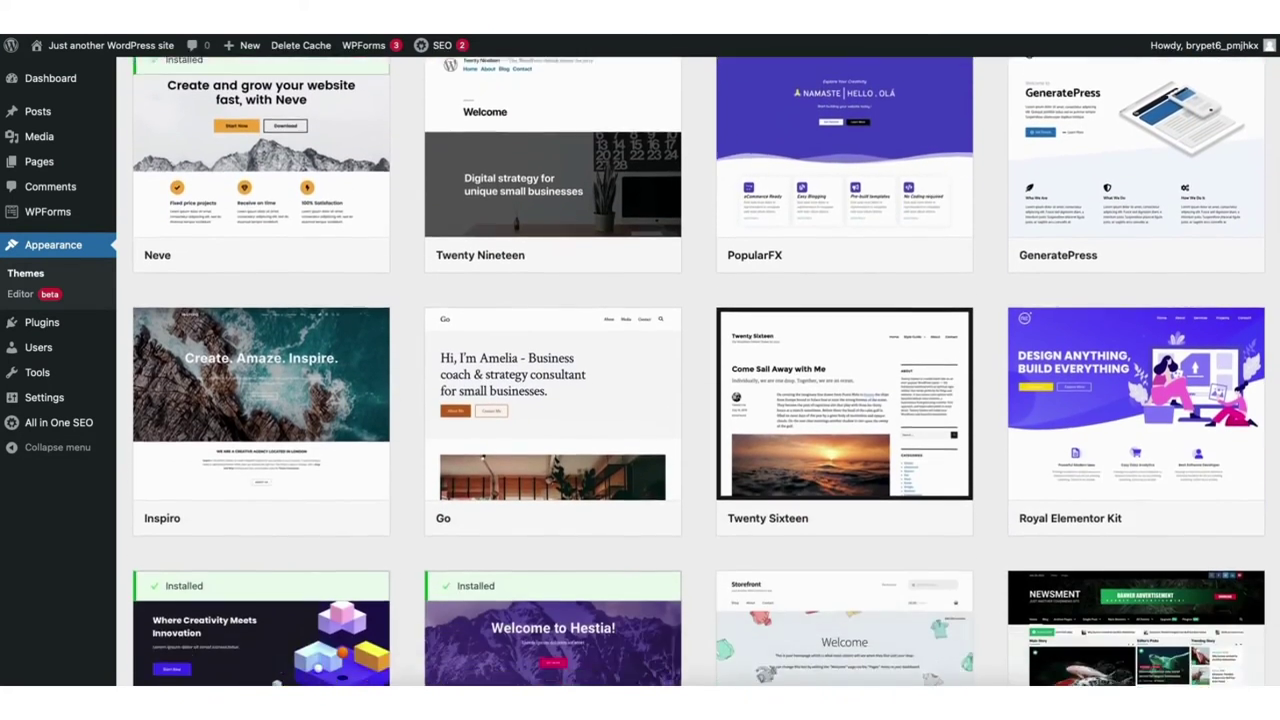
pyautogui.scroll(-5, 690, 370)
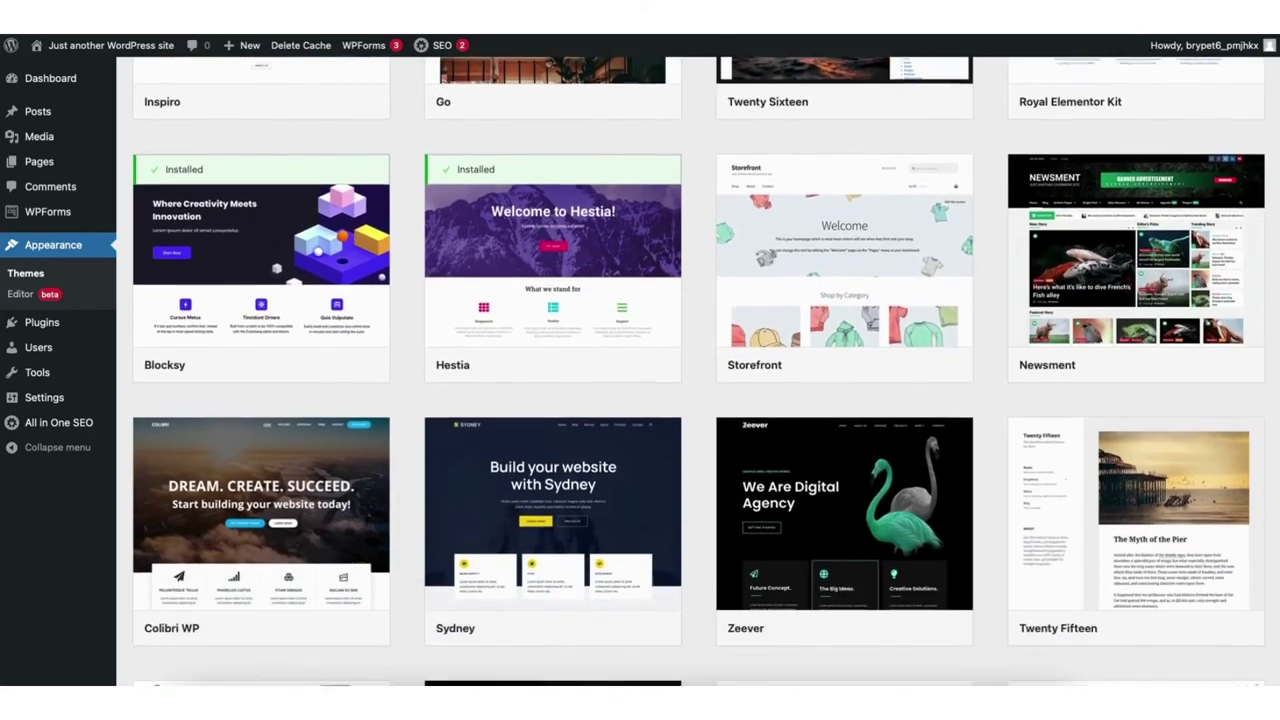
pyautogui.scroll(-5, 690, 370)
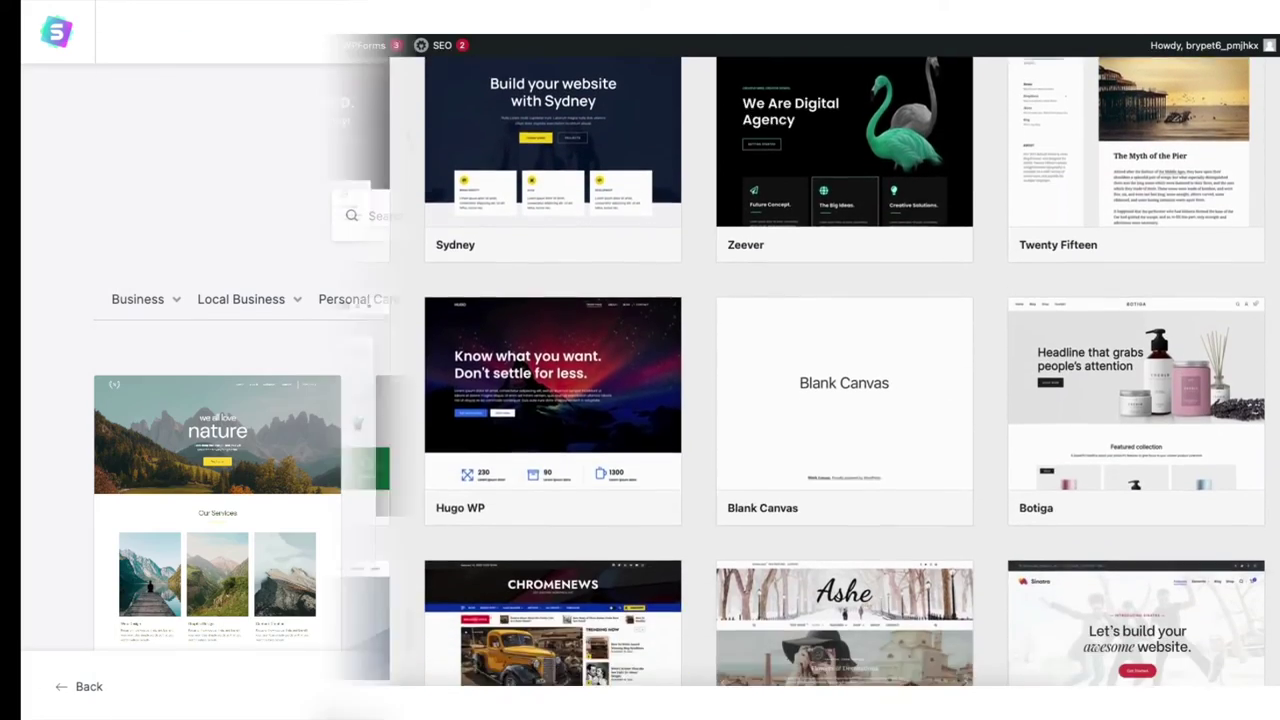
pyautogui.scroll(-5, 642, 400)
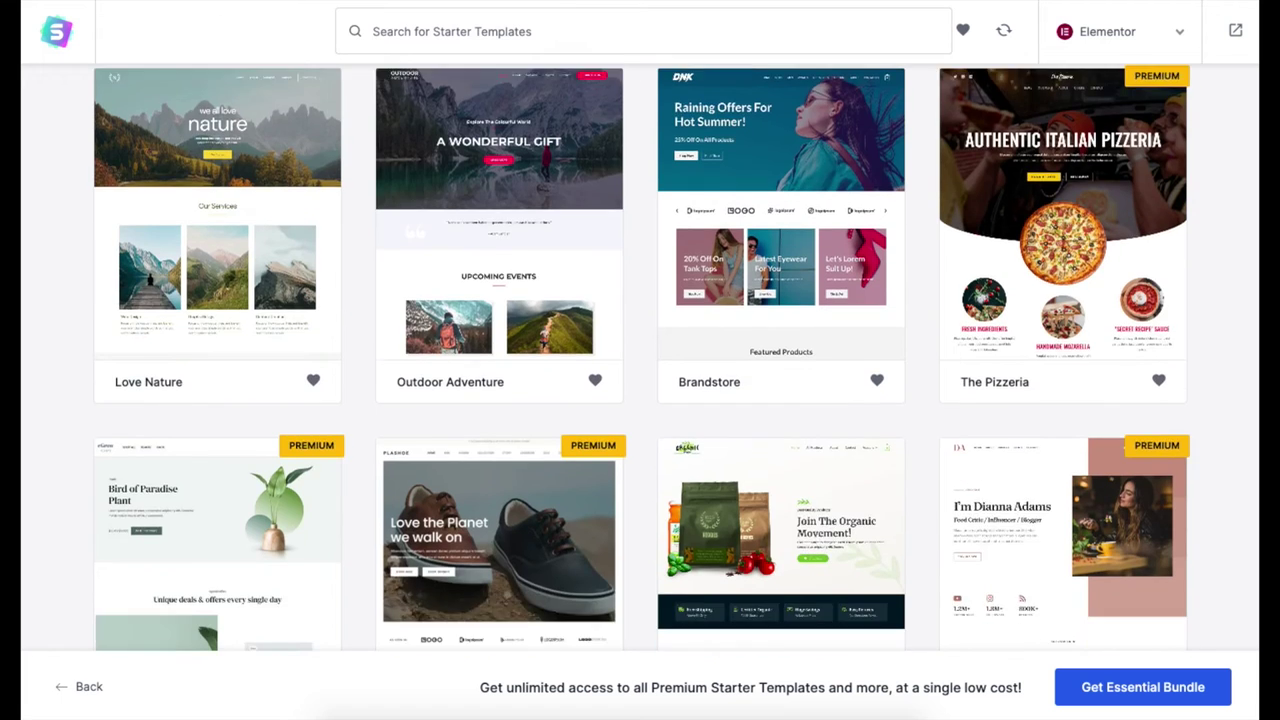
# Try replacing the "we all love" hero heading with "this is" in the page editor.
pyautogui.scroll(-3, 642, 400)
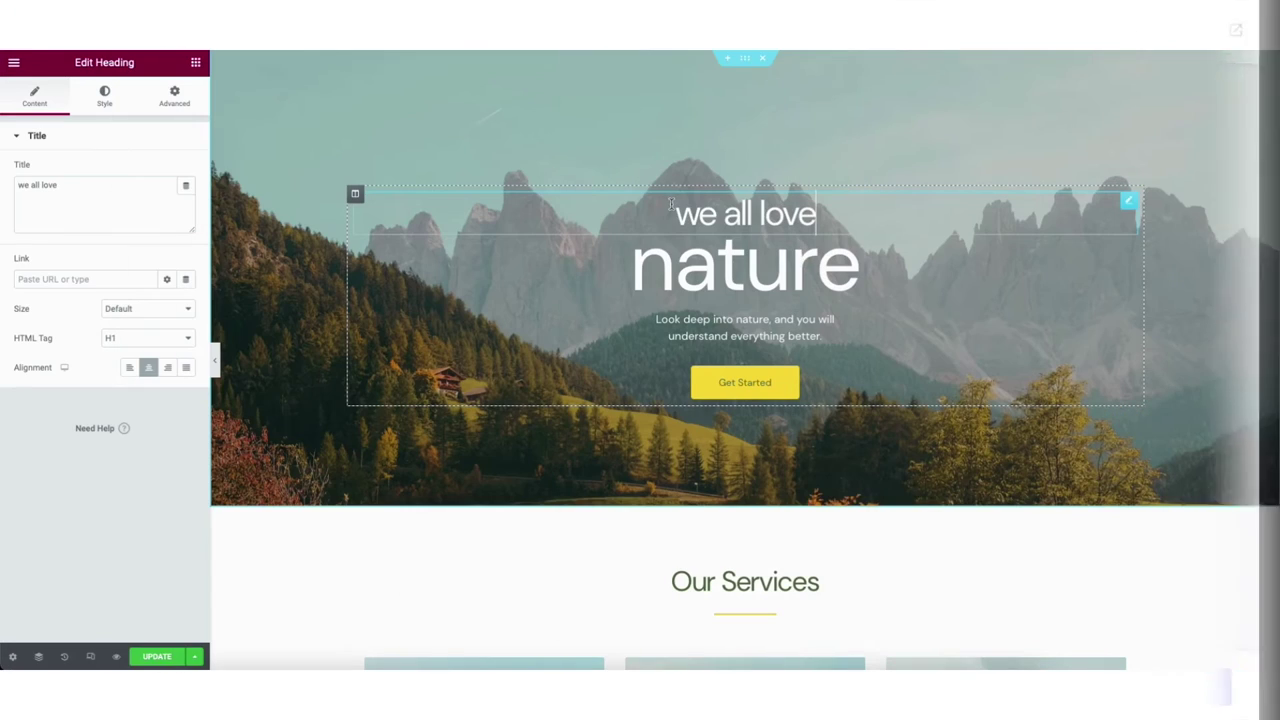
pyautogui.moveTo(670, 205); pyautogui.dragTo(820, 212)
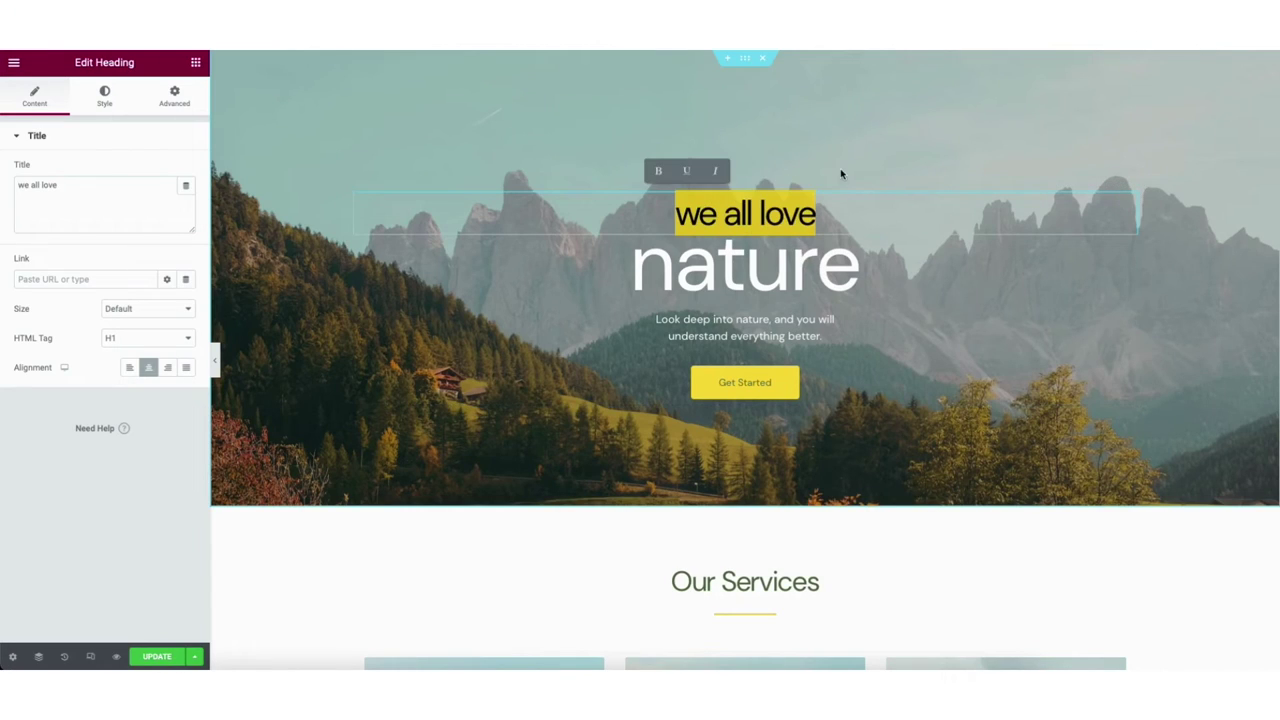
pyautogui.write('this')
pyautogui.write('is')
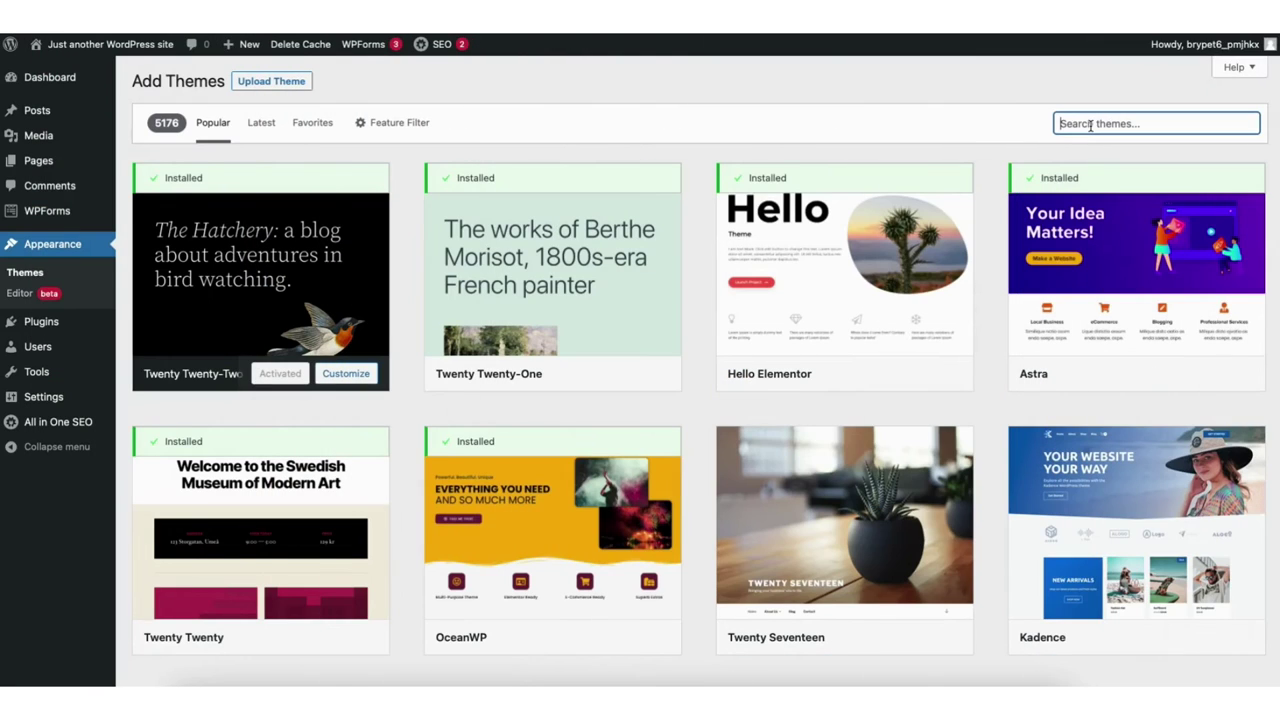
# Search the available themes for "astra", then install and activate the Astra theme.
pyautogui.write('astra')
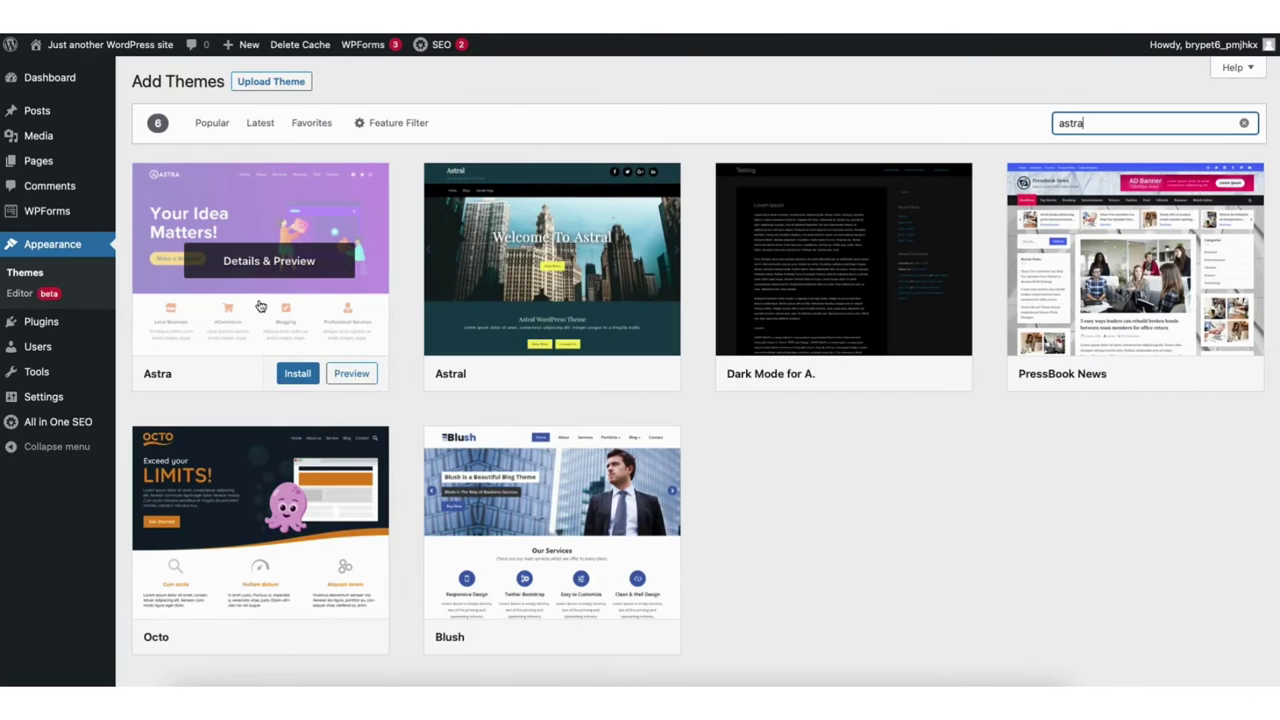
pyautogui.click(297, 374)
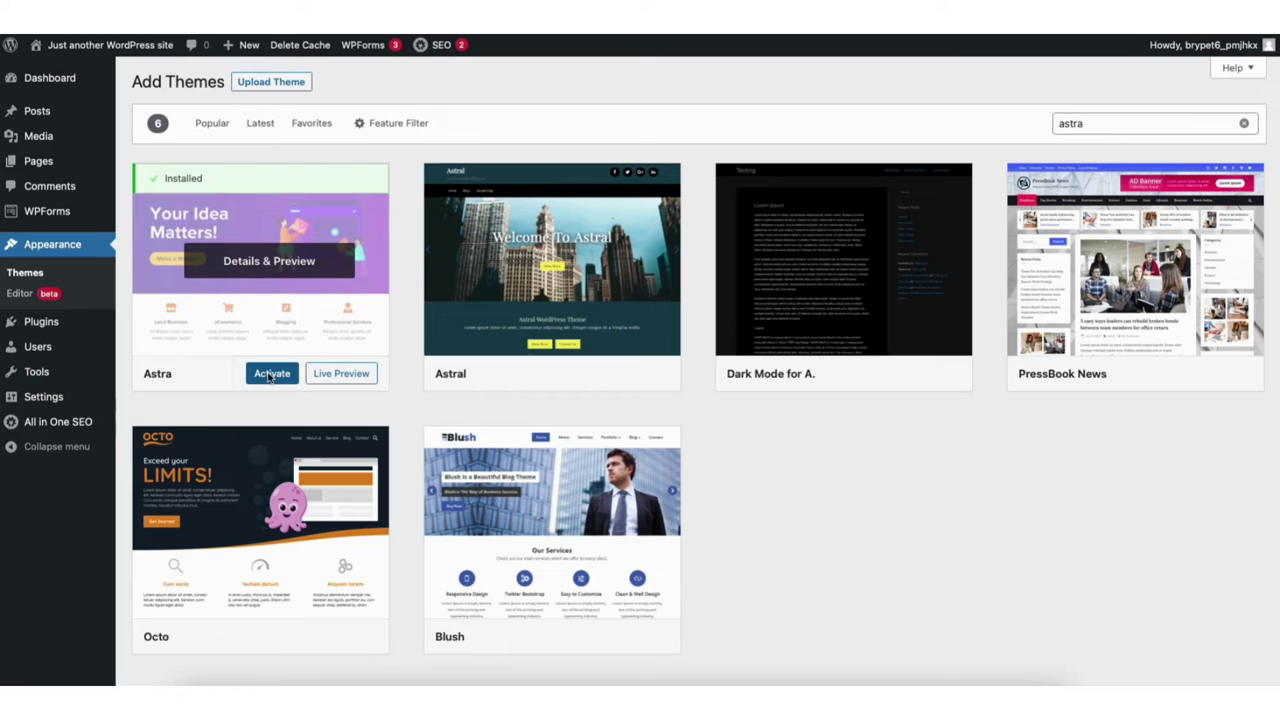
pyautogui.click(271, 374)
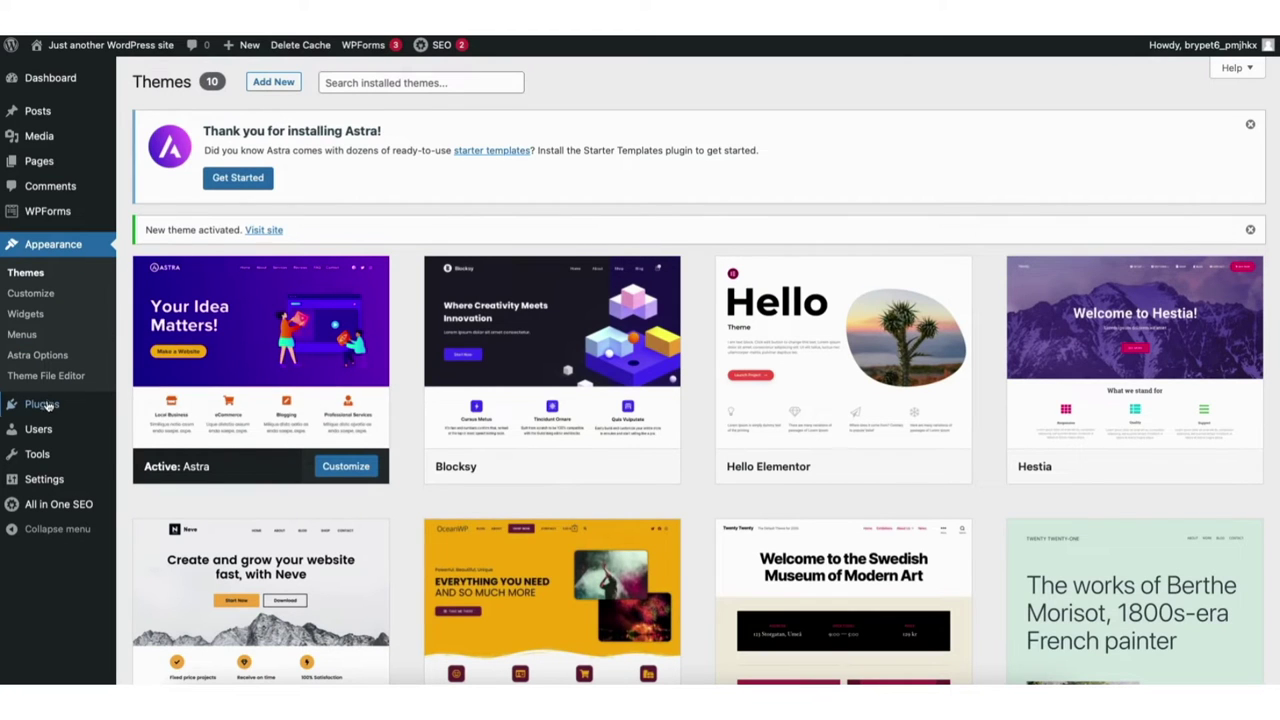
# Find the Starter Templates plugin by Brainstorm Force with the search "starter templates", then install and activate it.
pyautogui.moveTo(50, 405)
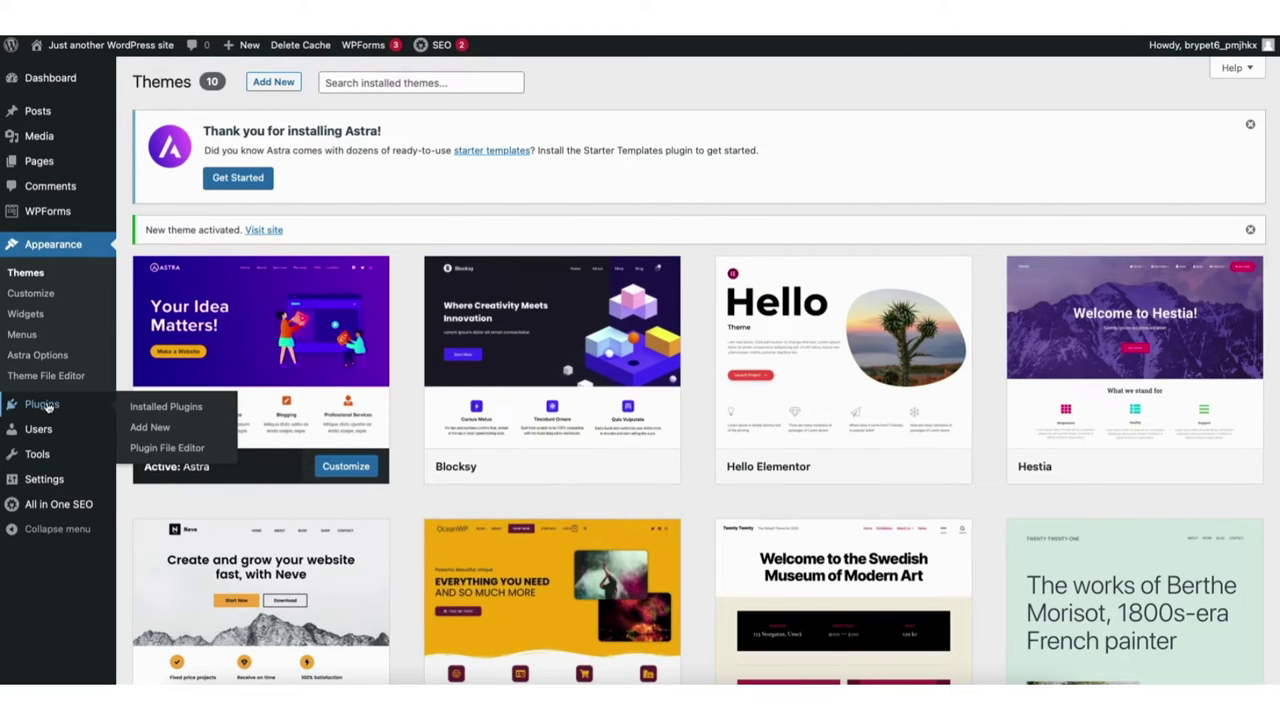
pyautogui.click(158, 430)
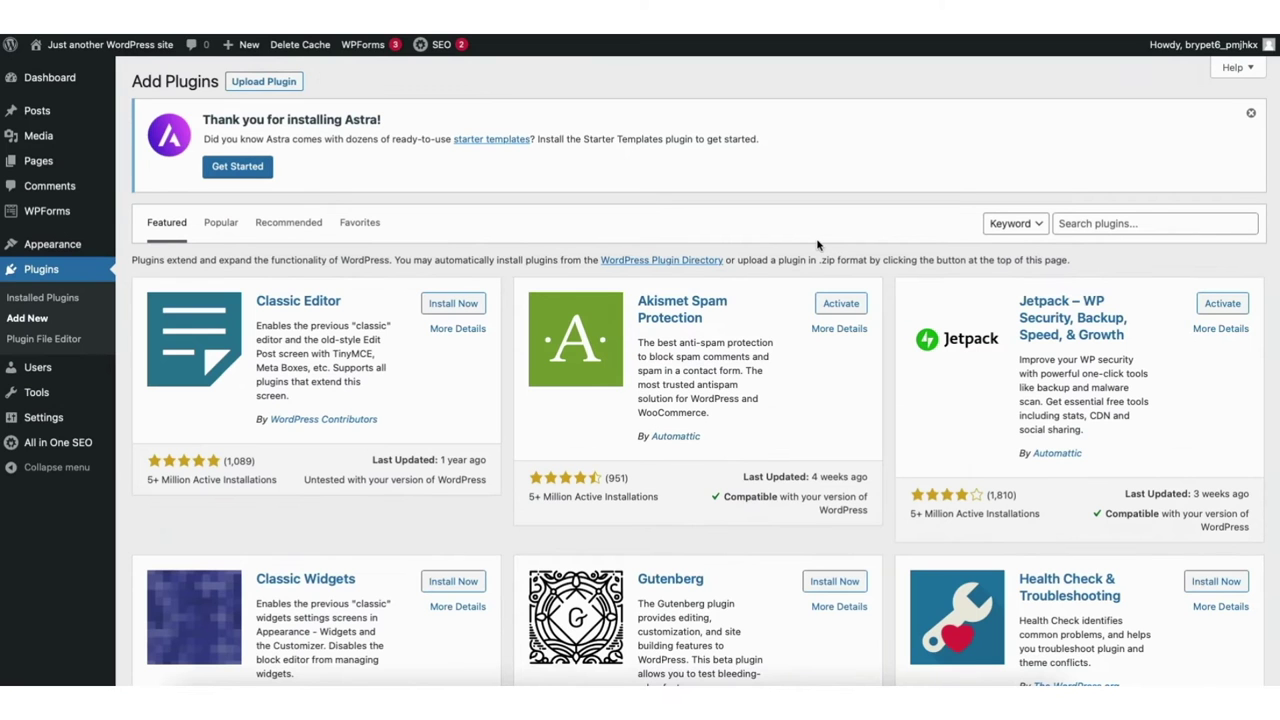
pyautogui.click(1080, 225)
pyautogui.write('starter templates')
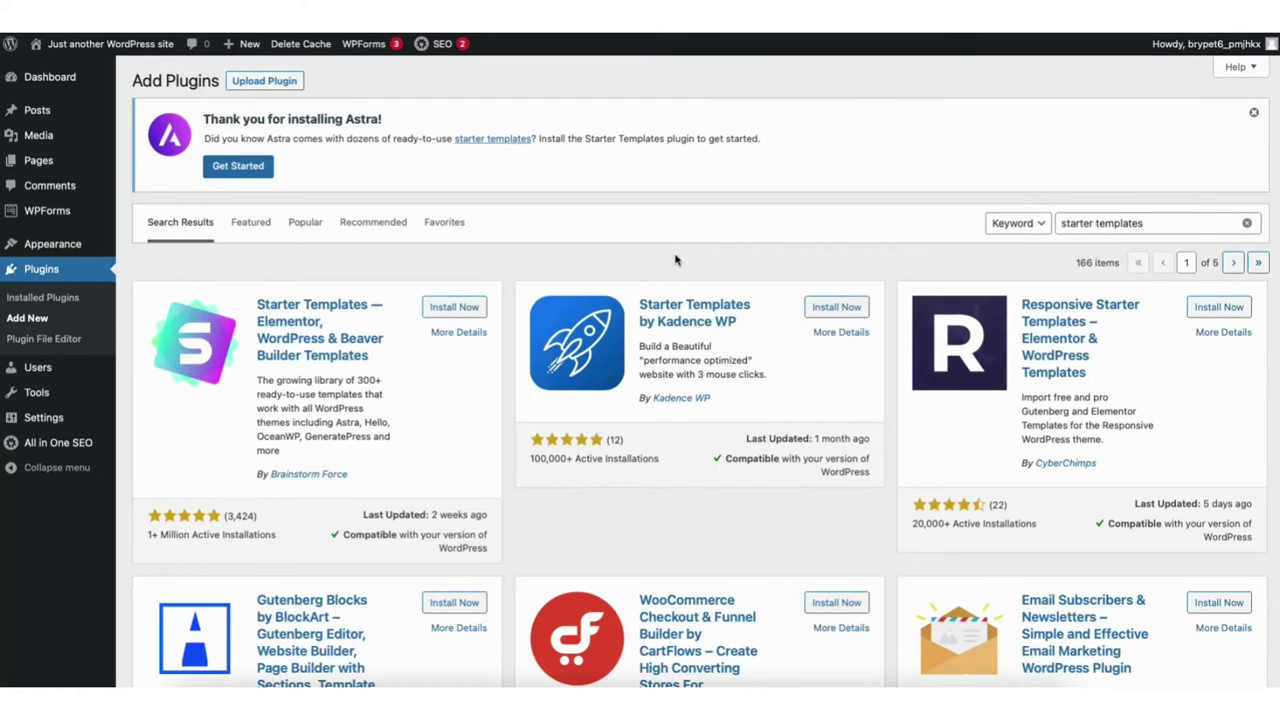
pyautogui.click(451, 311)
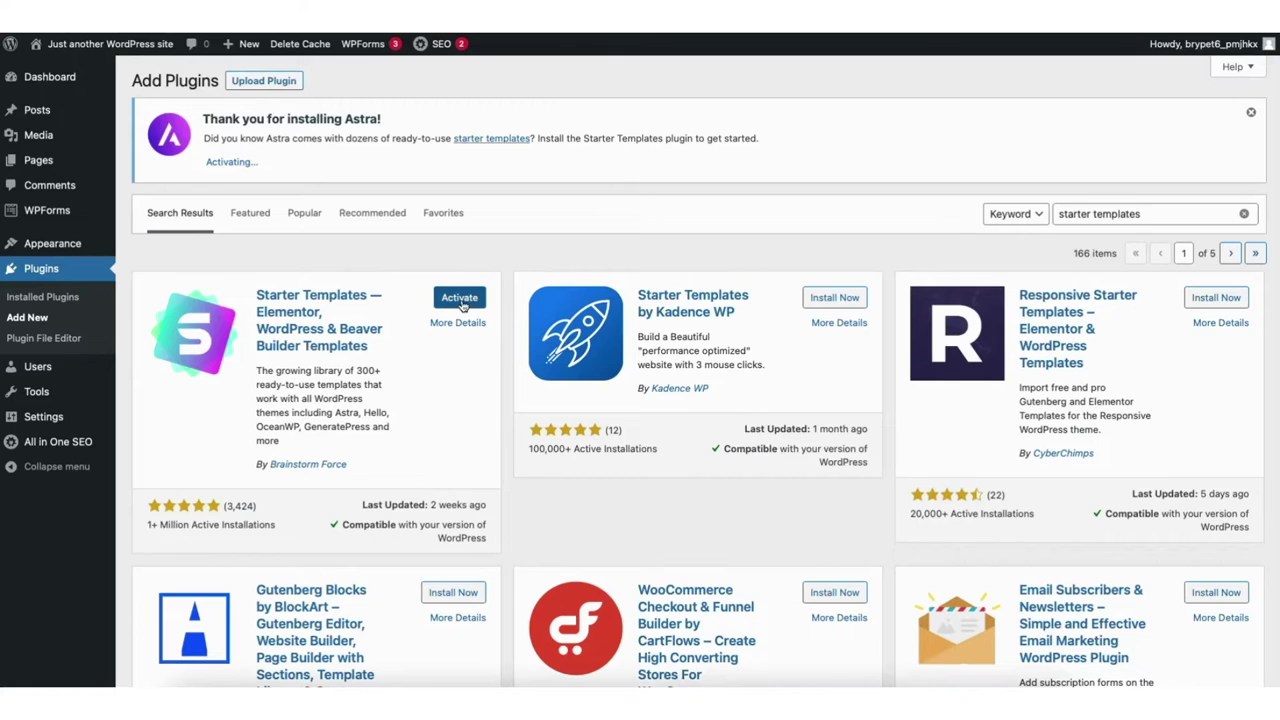
pyautogui.click(460, 298)
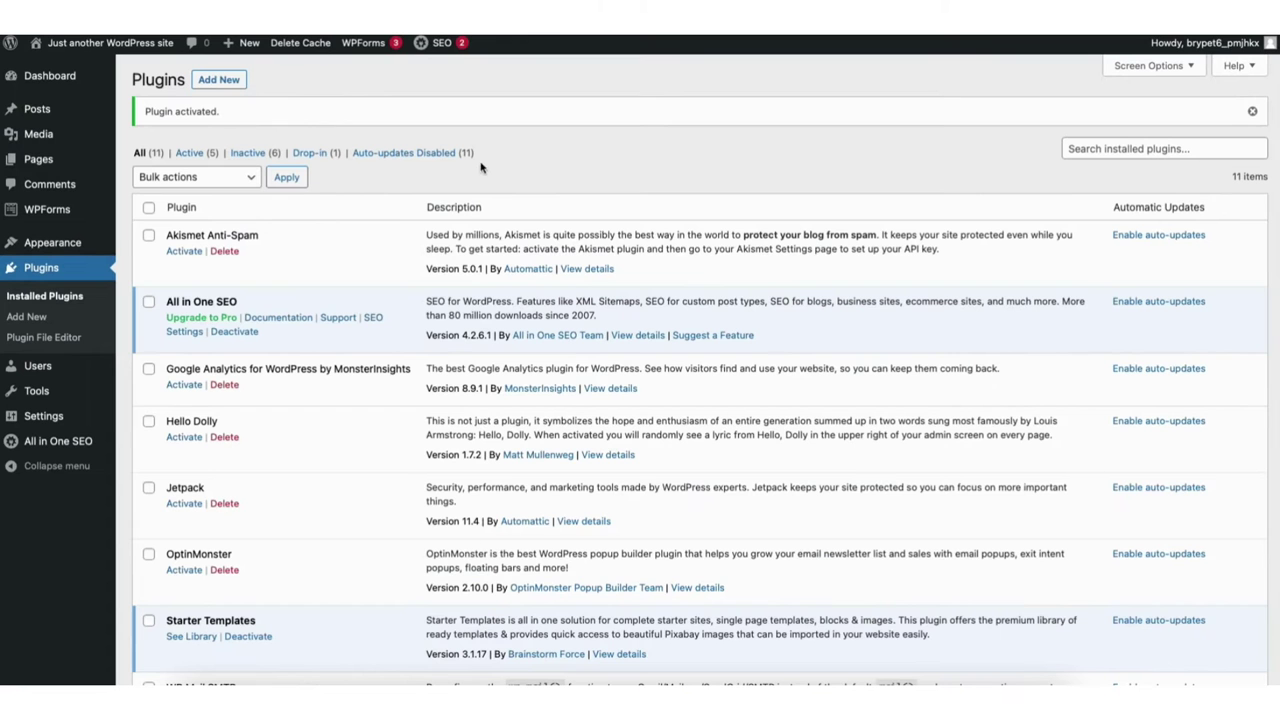
# Open the Starter Templates library and browse its Elementor website designs.
pyautogui.moveTo(45, 245)
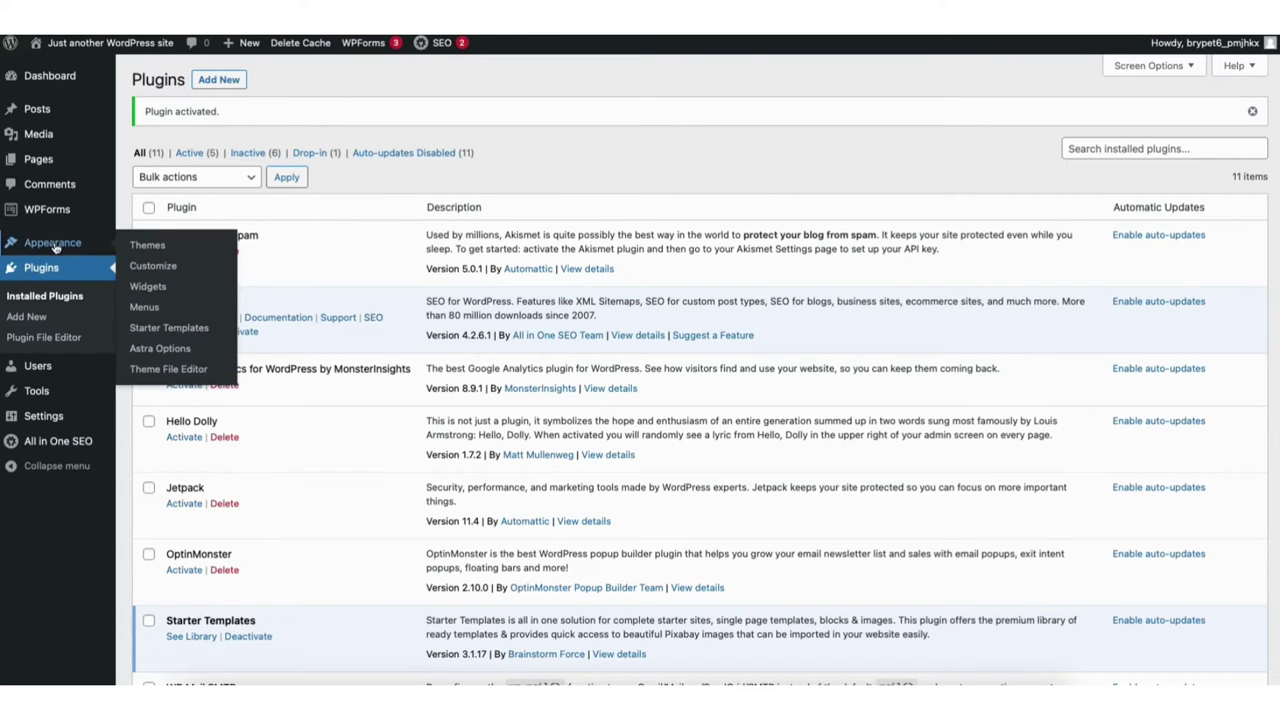
pyautogui.click(169, 330)
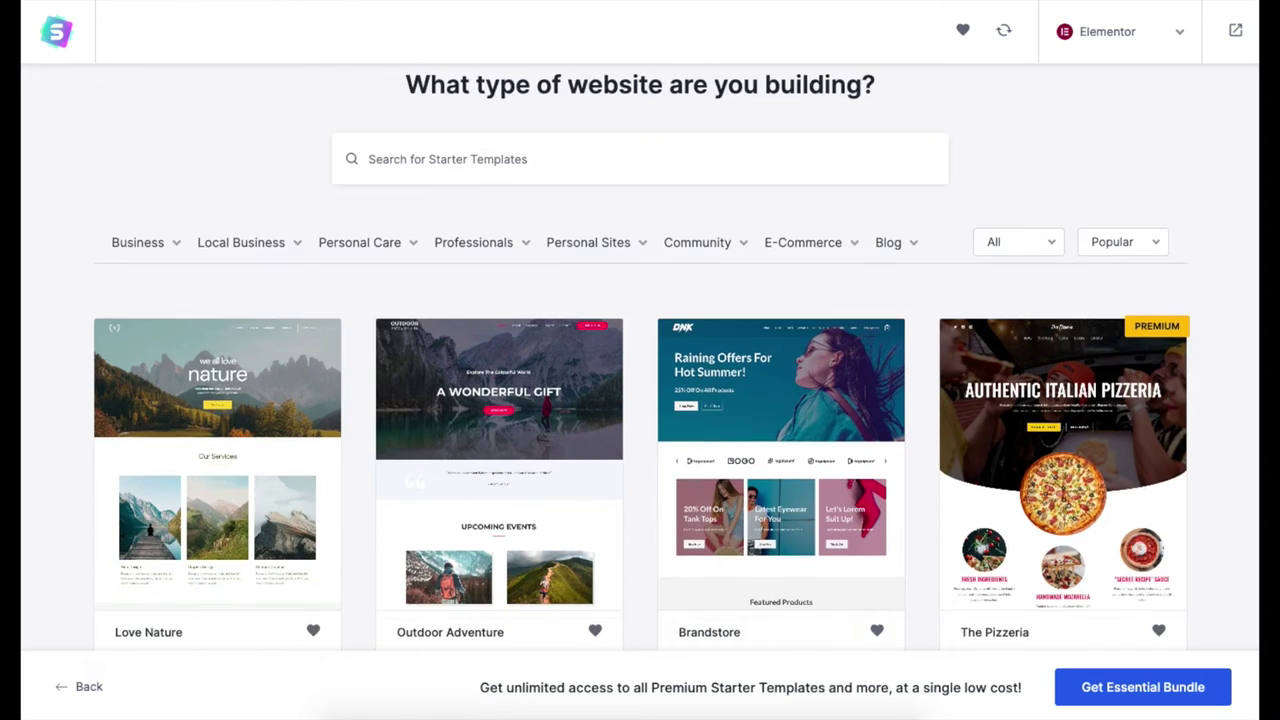
pyautogui.scroll(-5, 640, 380)
pyautogui.scroll(-5, 640, 380)
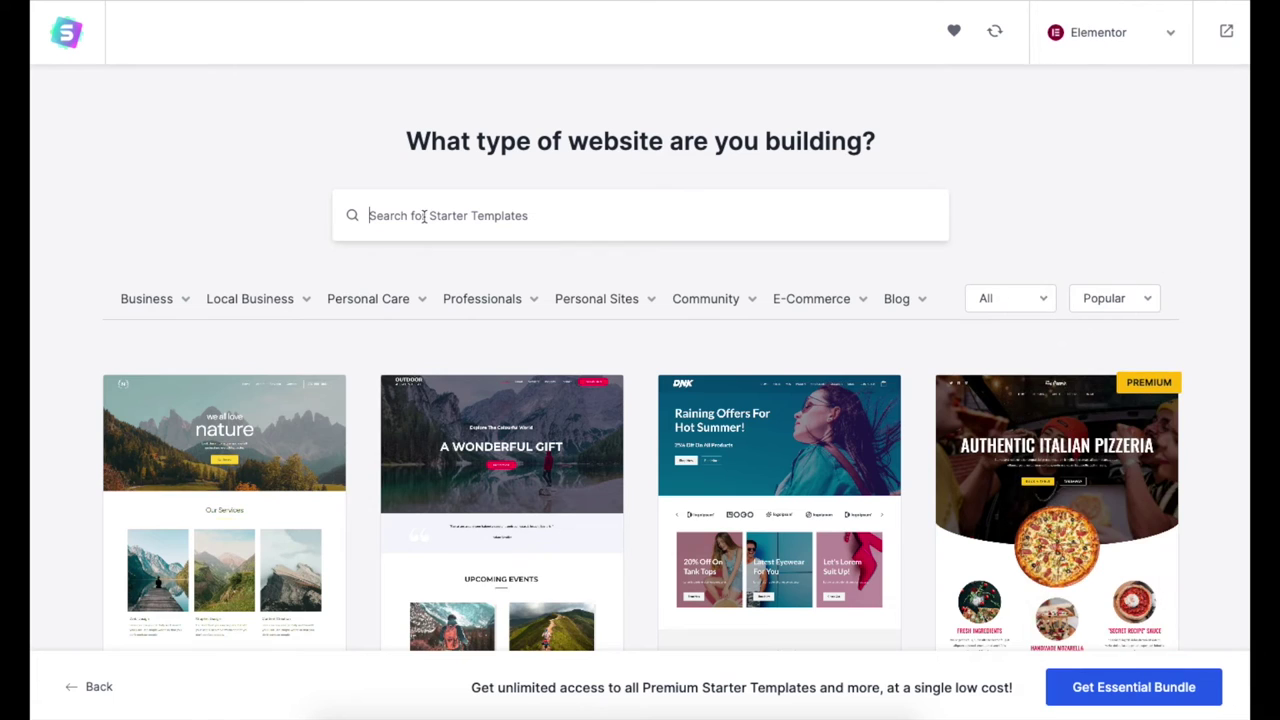
# Search the starter templates for "photography" and look through the Local Business and Personal Care categories.
pyautogui.click(418, 215)
pyautogui.write('photography')
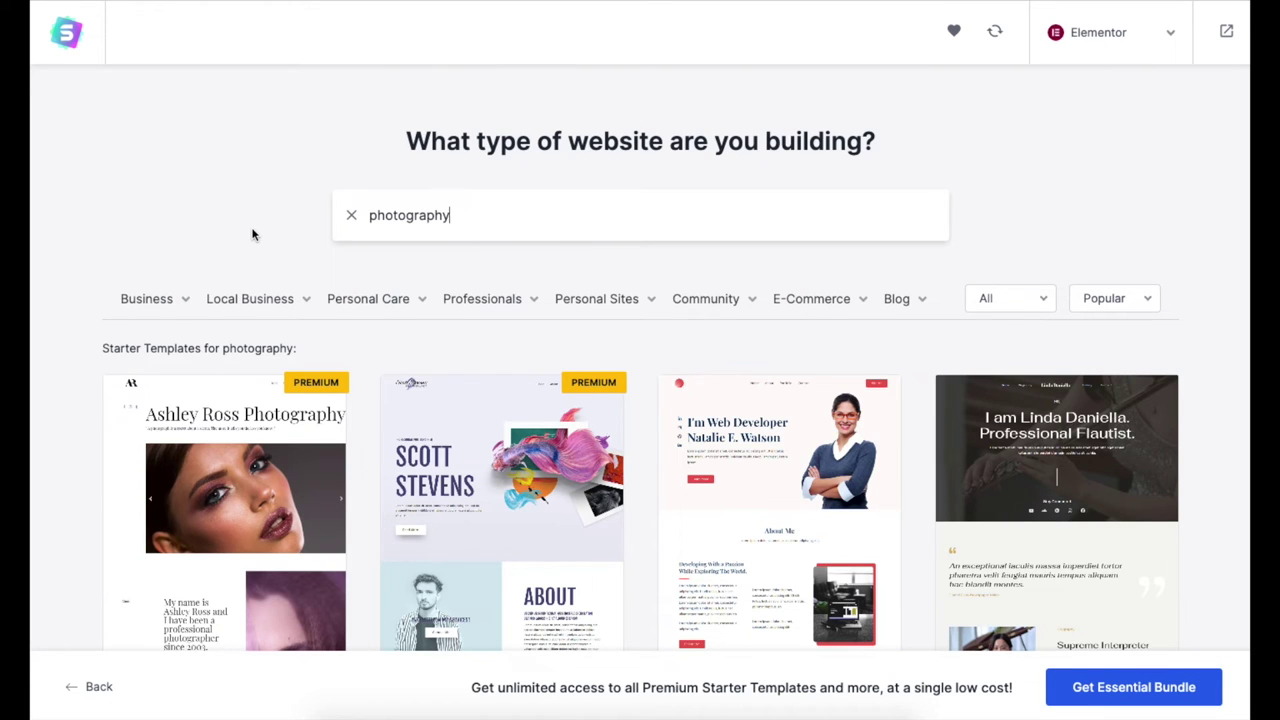
pyautogui.moveTo(167, 303)
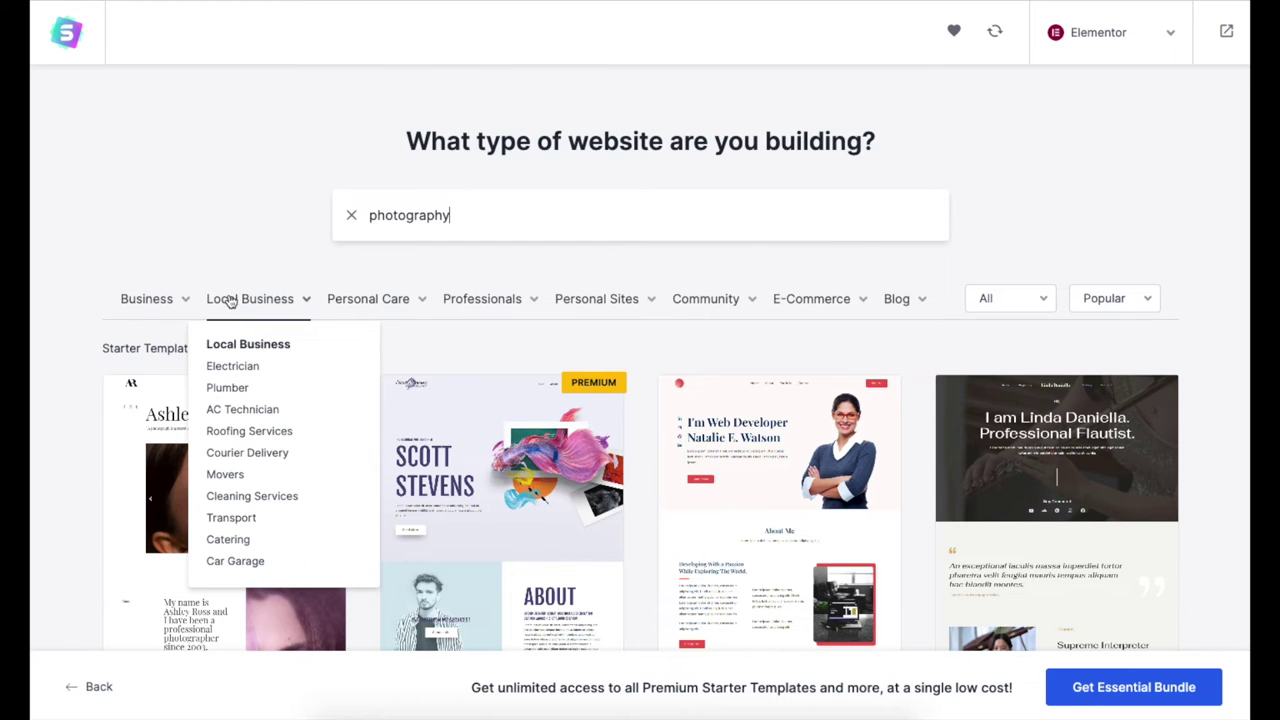
pyautogui.moveTo(364, 311)
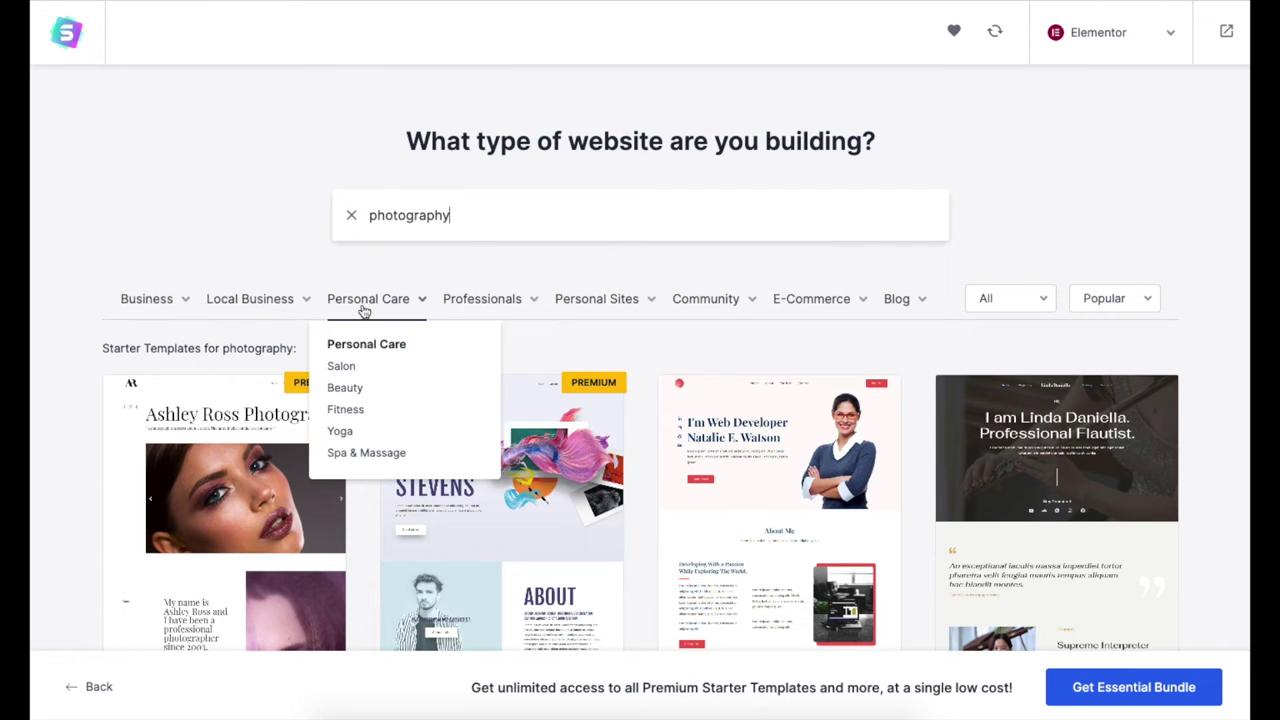
# Preview the premium Photographer template through its About and Services sections, then close the preview.
pyautogui.click(492, 512)
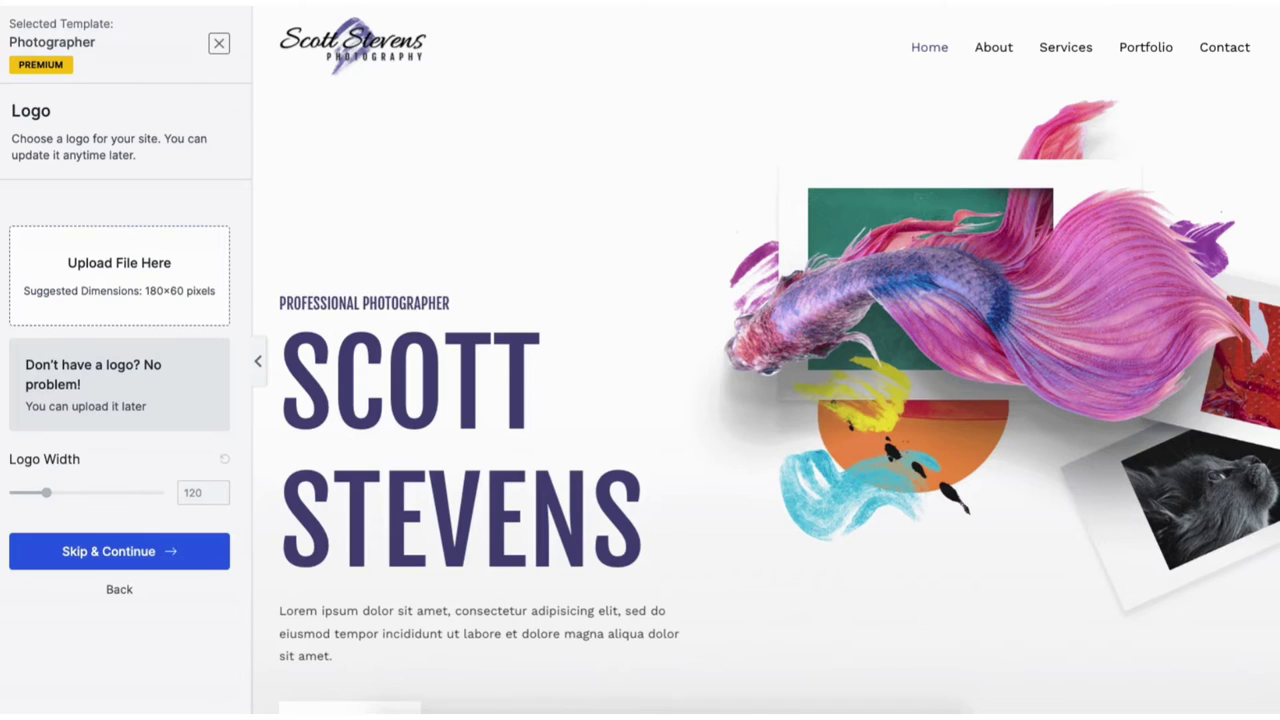
pyautogui.scroll(-10, 765, 360)
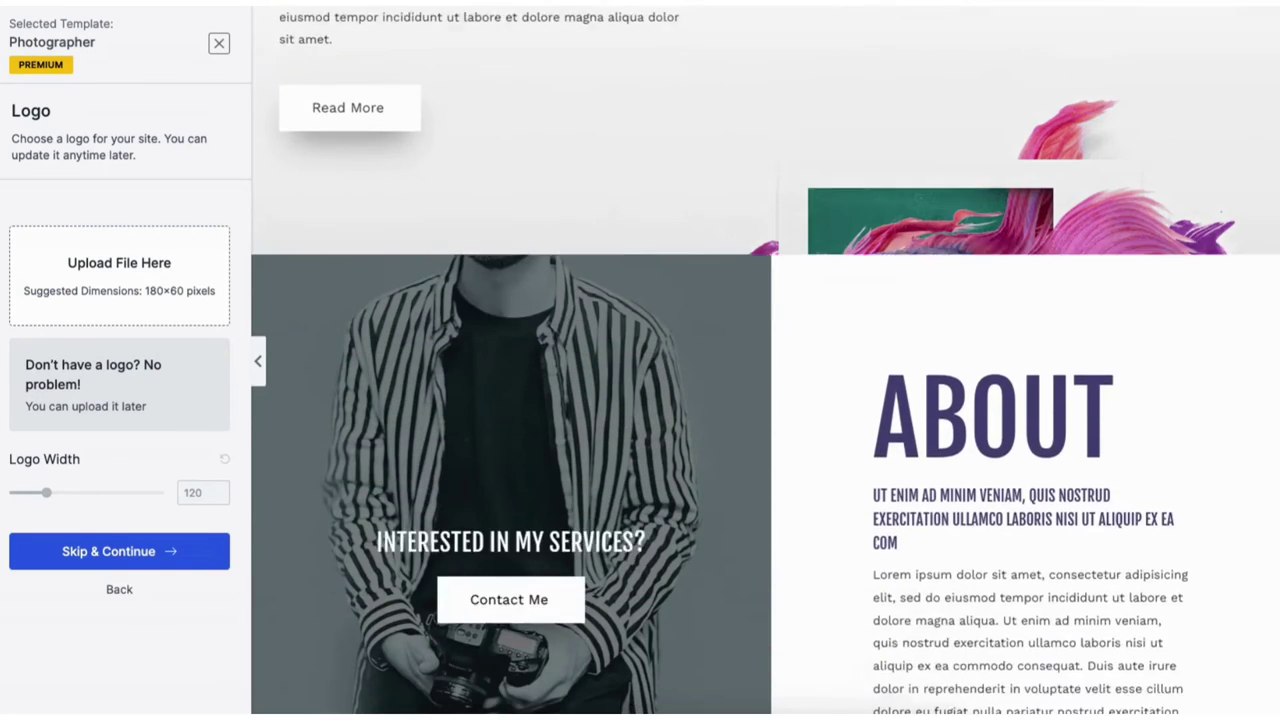
pyautogui.scroll(-8, 765, 360)
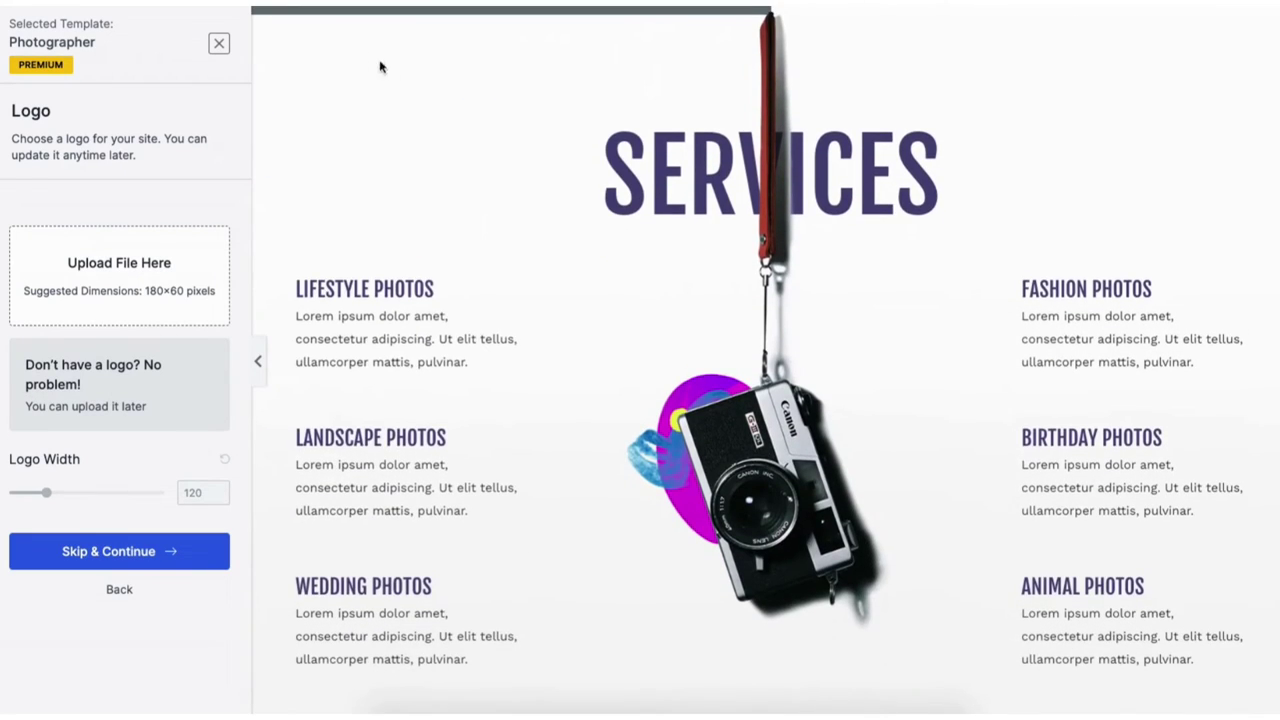
pyautogui.click(219, 45)
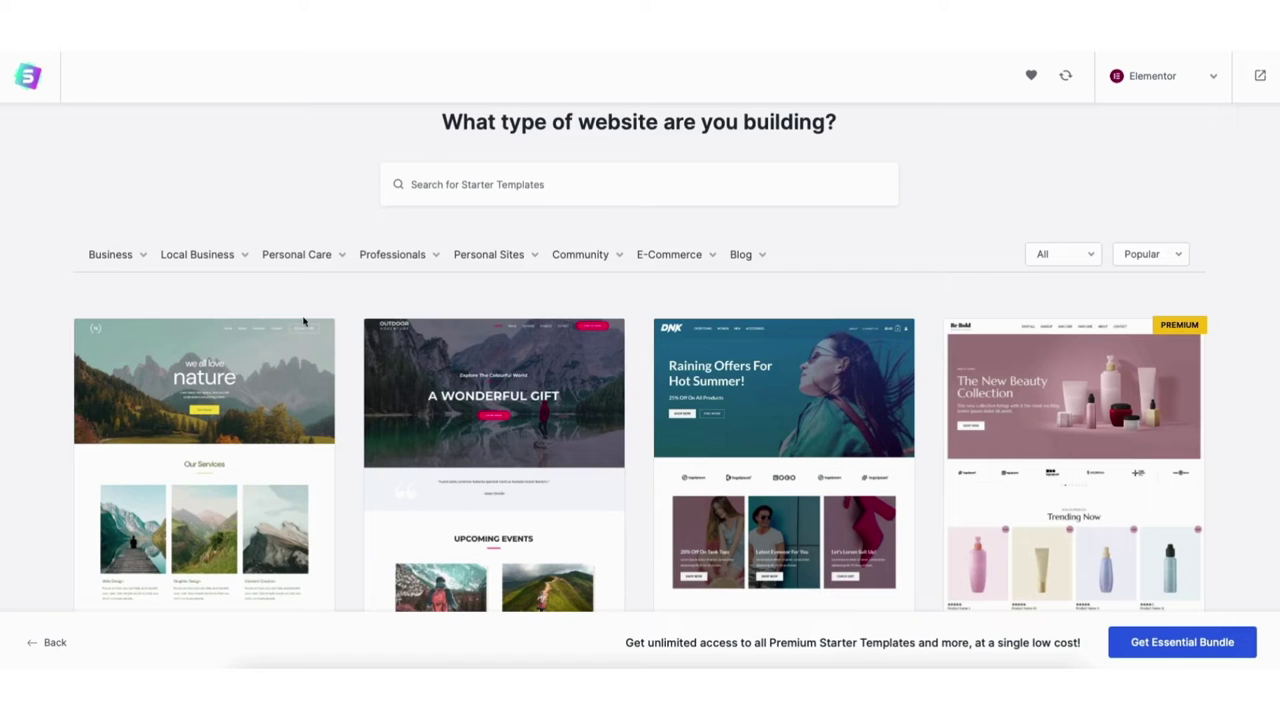
# Build the website from the Love Nature template, skipping the logo and keeping the default colors, fonts and import options.
pyautogui.click(204, 448)
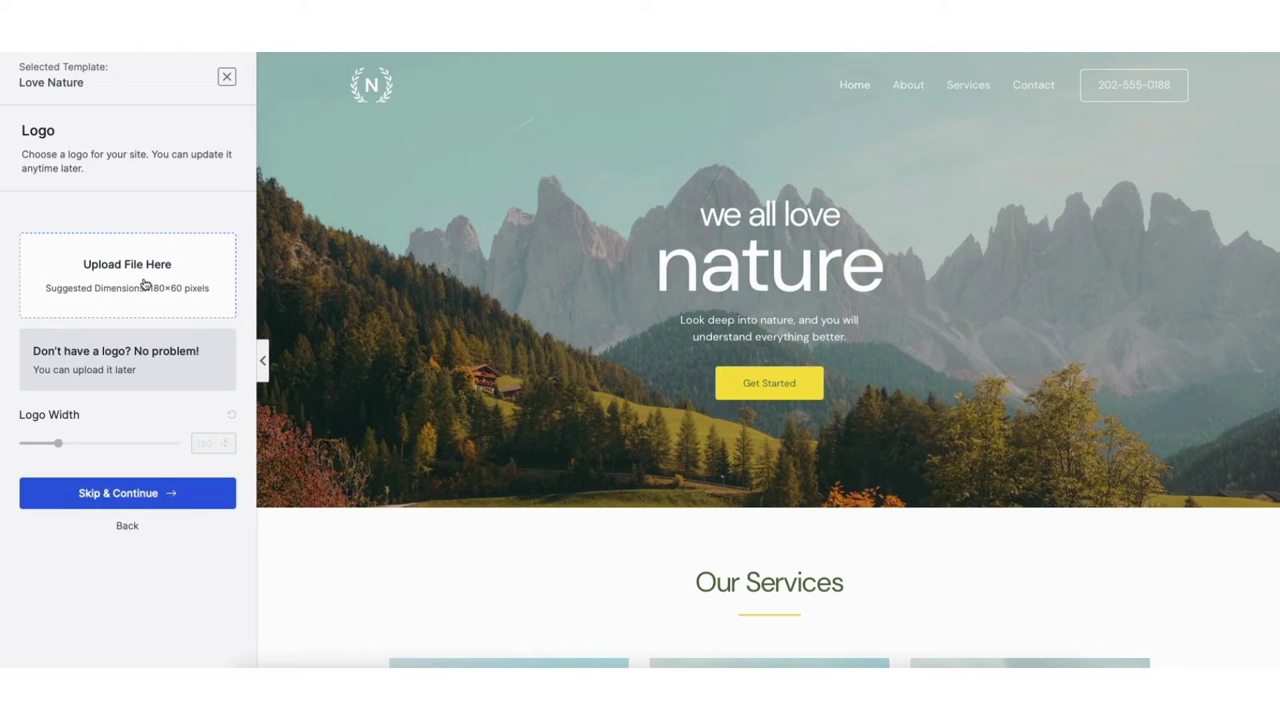
pyautogui.click(145, 495)
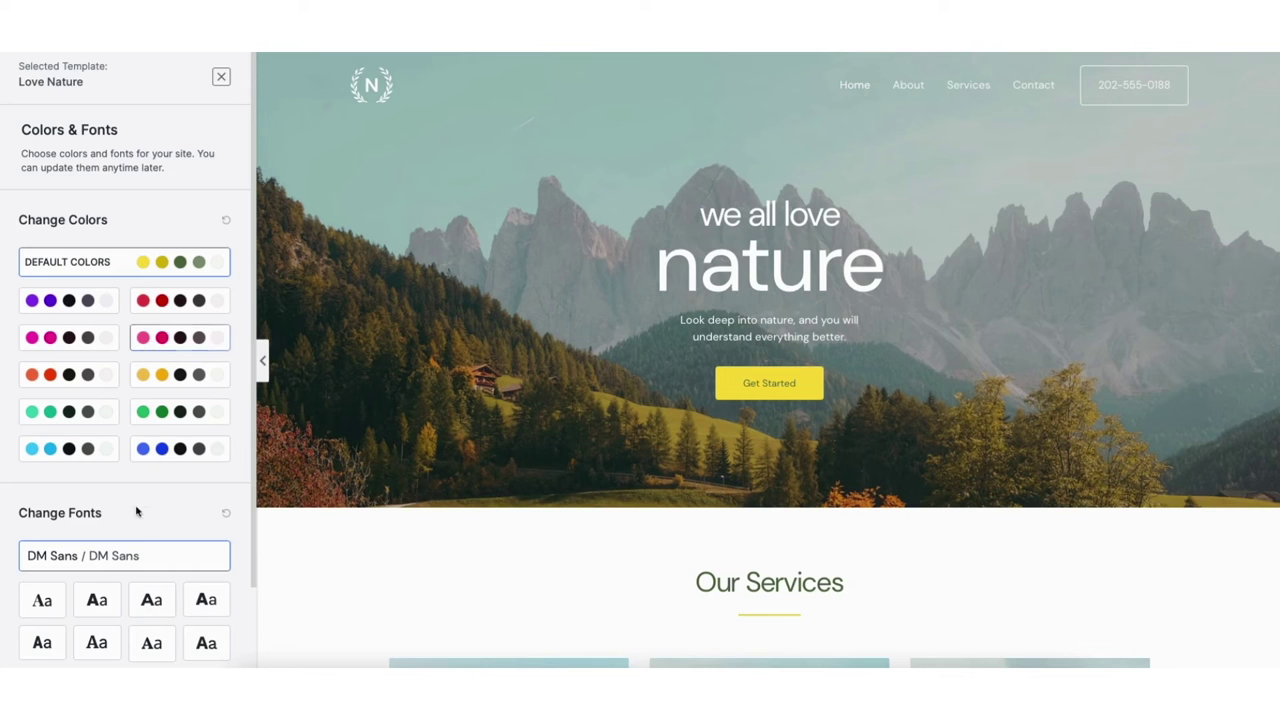
pyautogui.moveTo(256, 418); pyautogui.dragTo(255, 520)
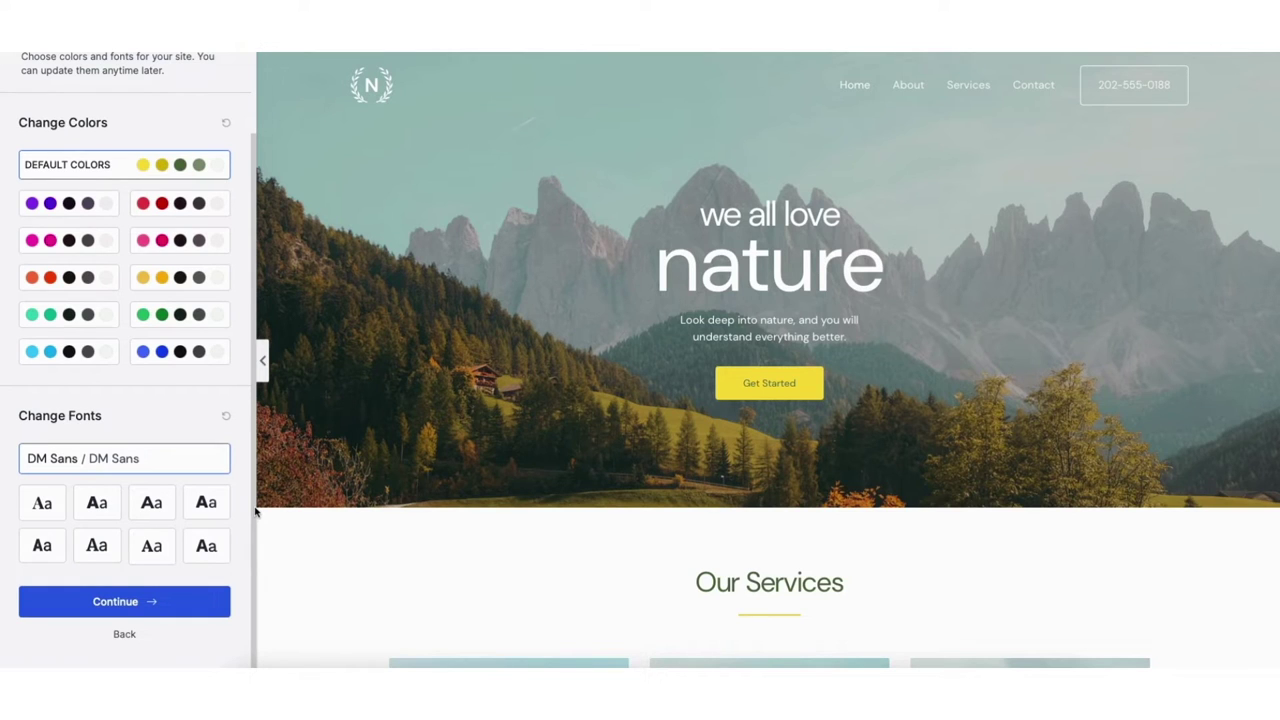
pyautogui.click(155, 601)
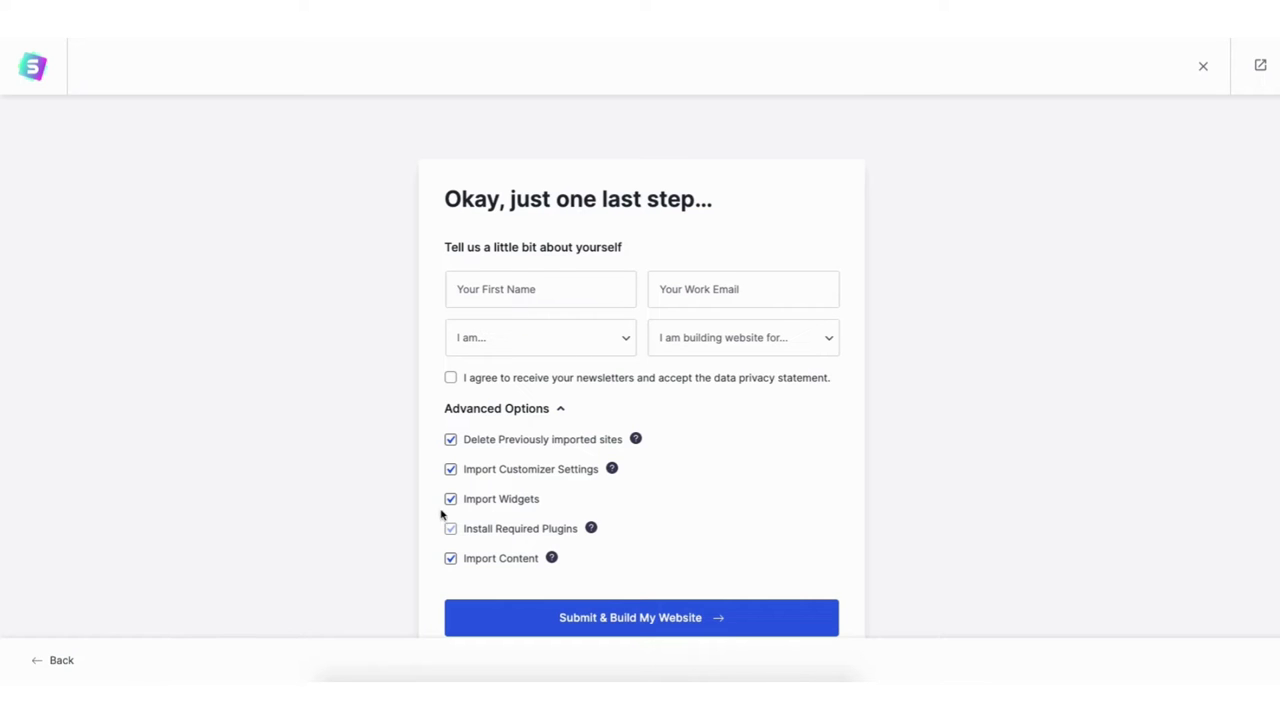
pyautogui.click(620, 618)
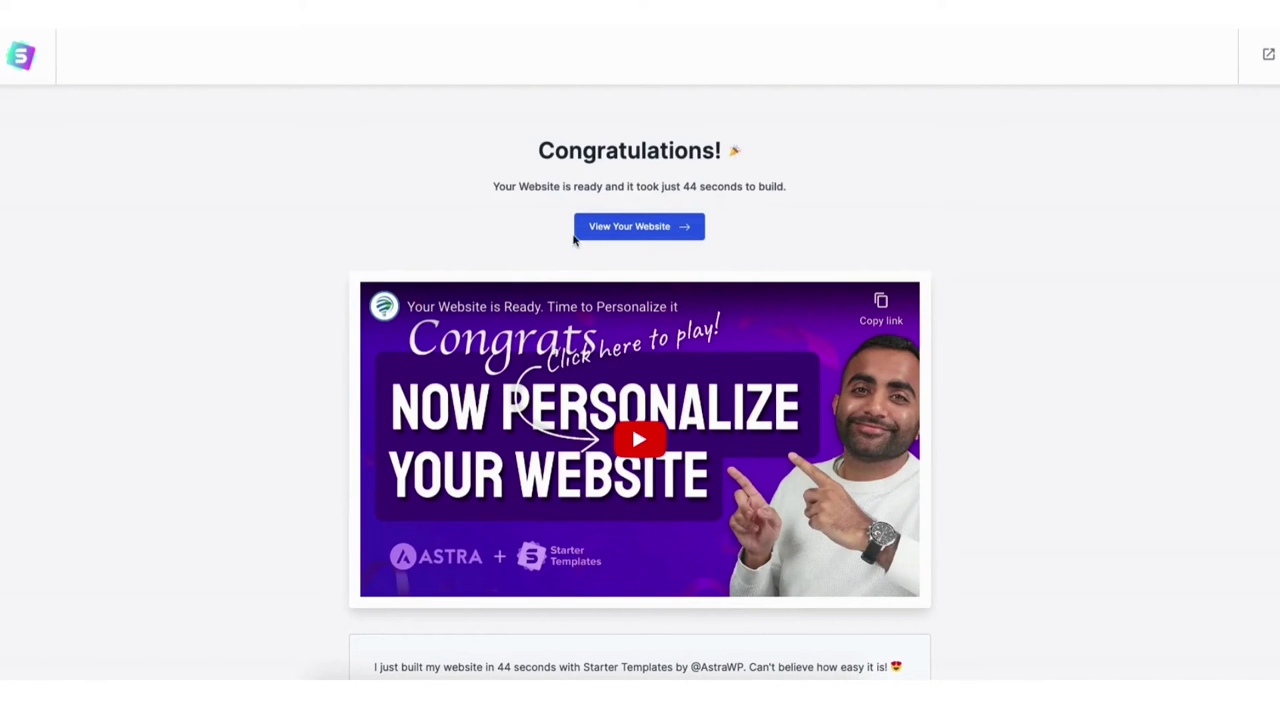
# View the newly built website and look through its homepage from the hero banner to the services and testimonial.
pyautogui.click(593, 231)
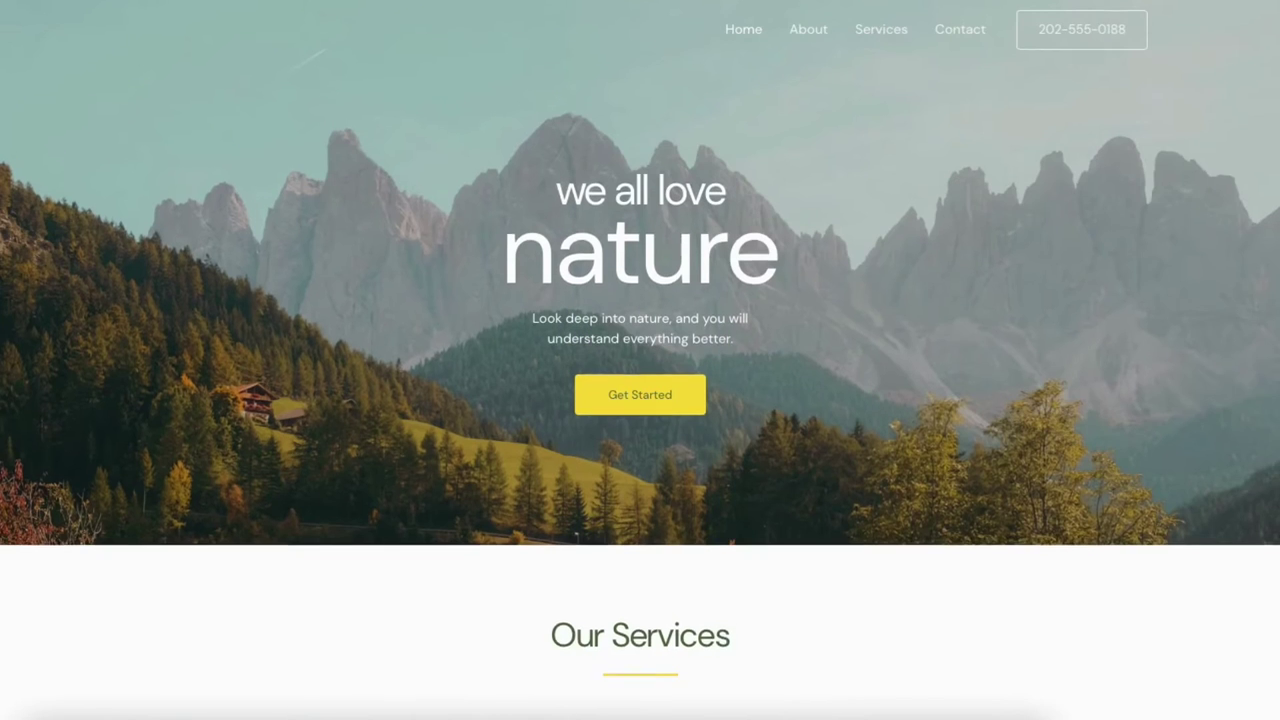
pyautogui.scroll(-3, 640, 360)
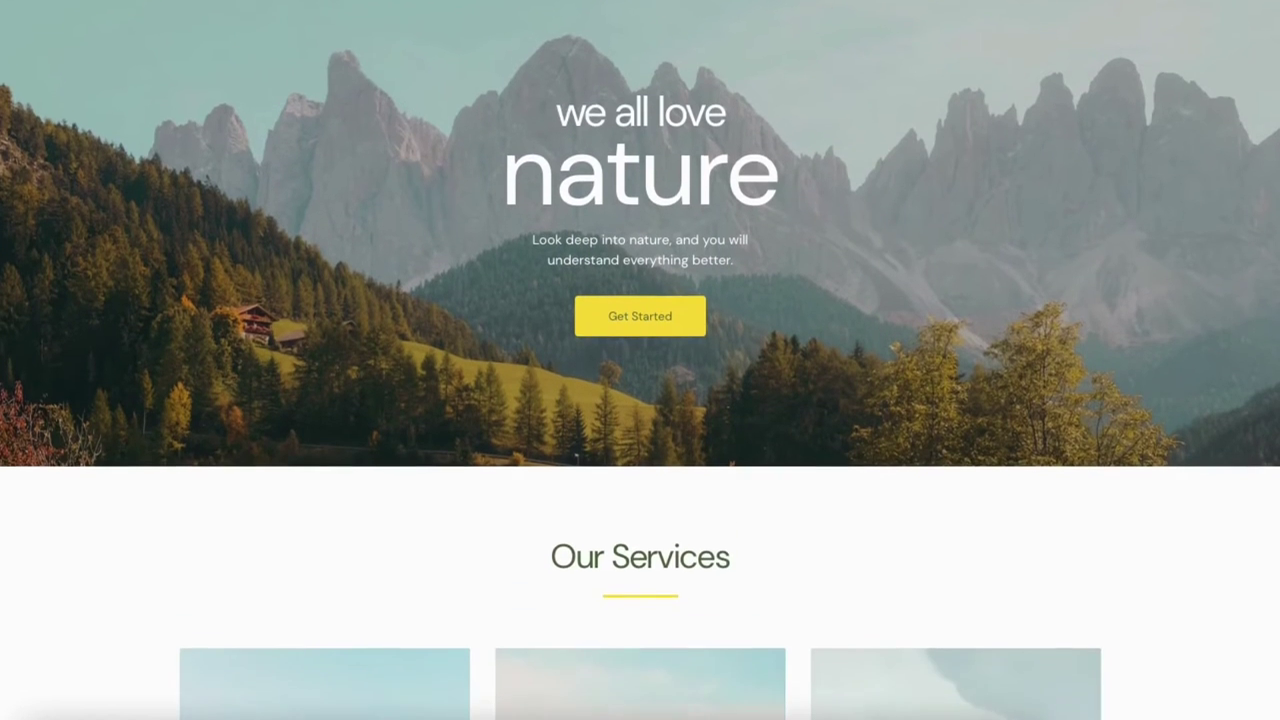
pyautogui.scroll(-4, 640, 360)
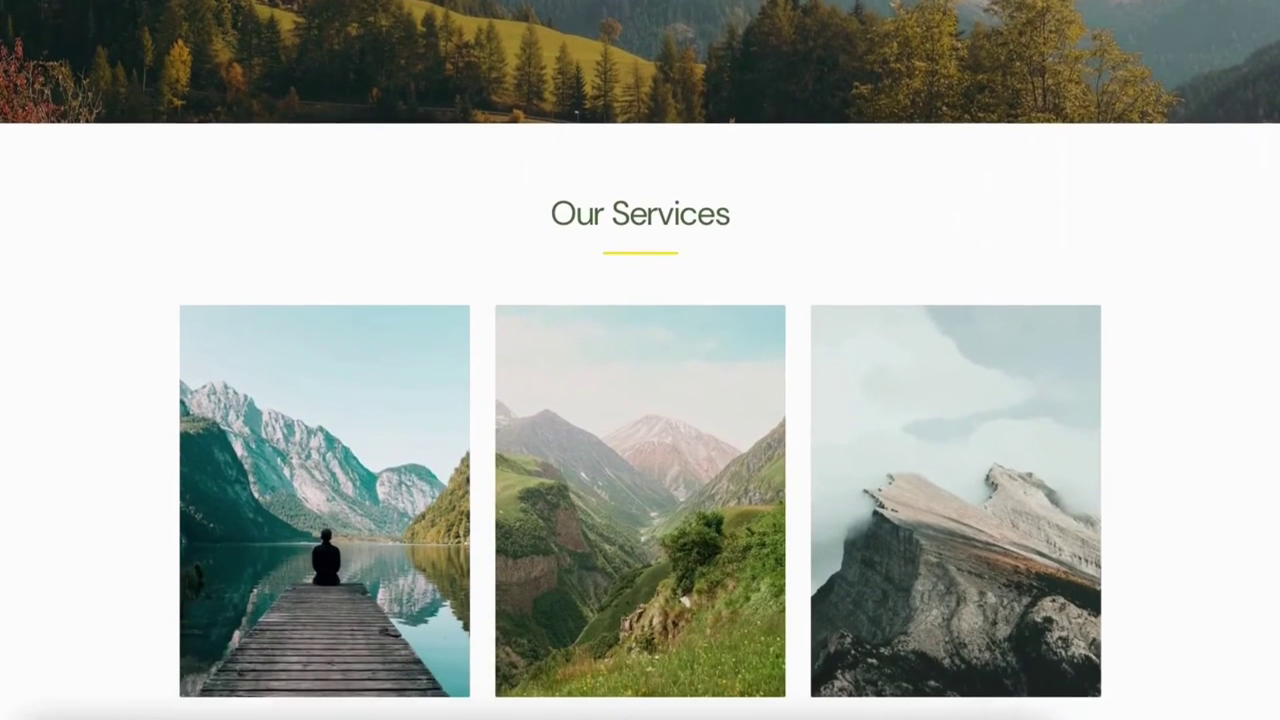
pyautogui.scroll(-4, 640, 360)
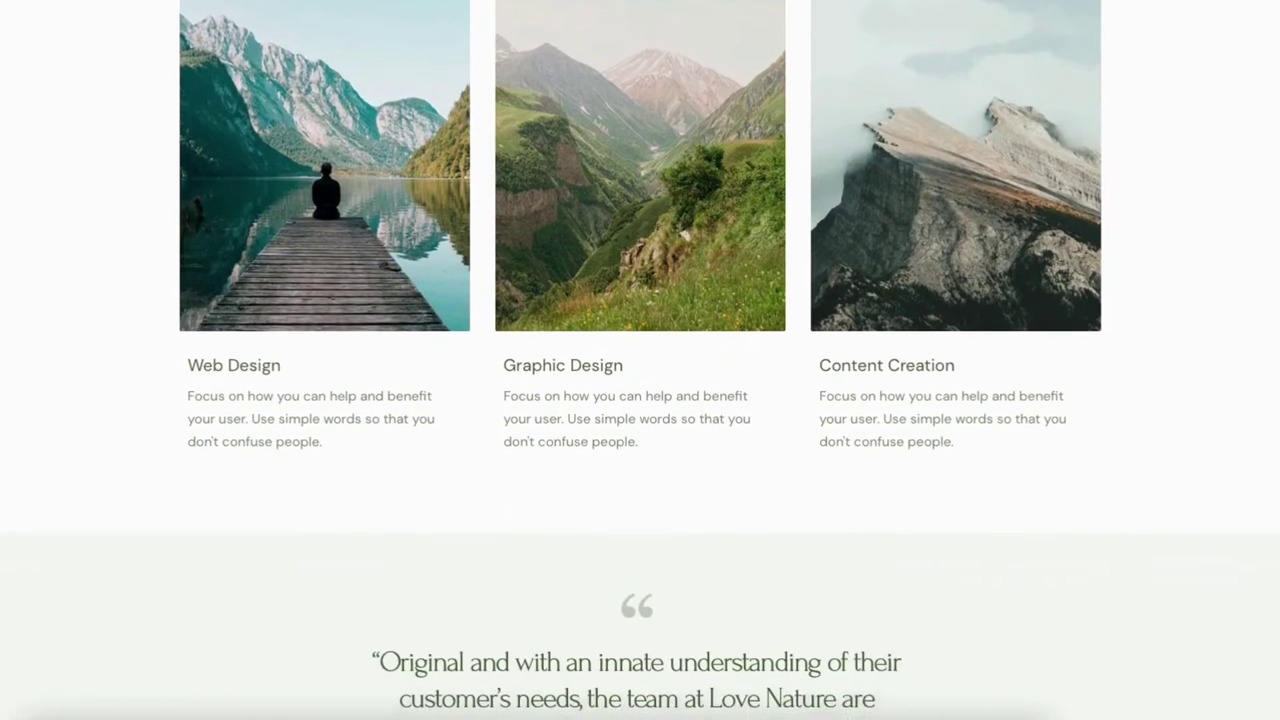
pyautogui.scroll(-2, 640, 360)
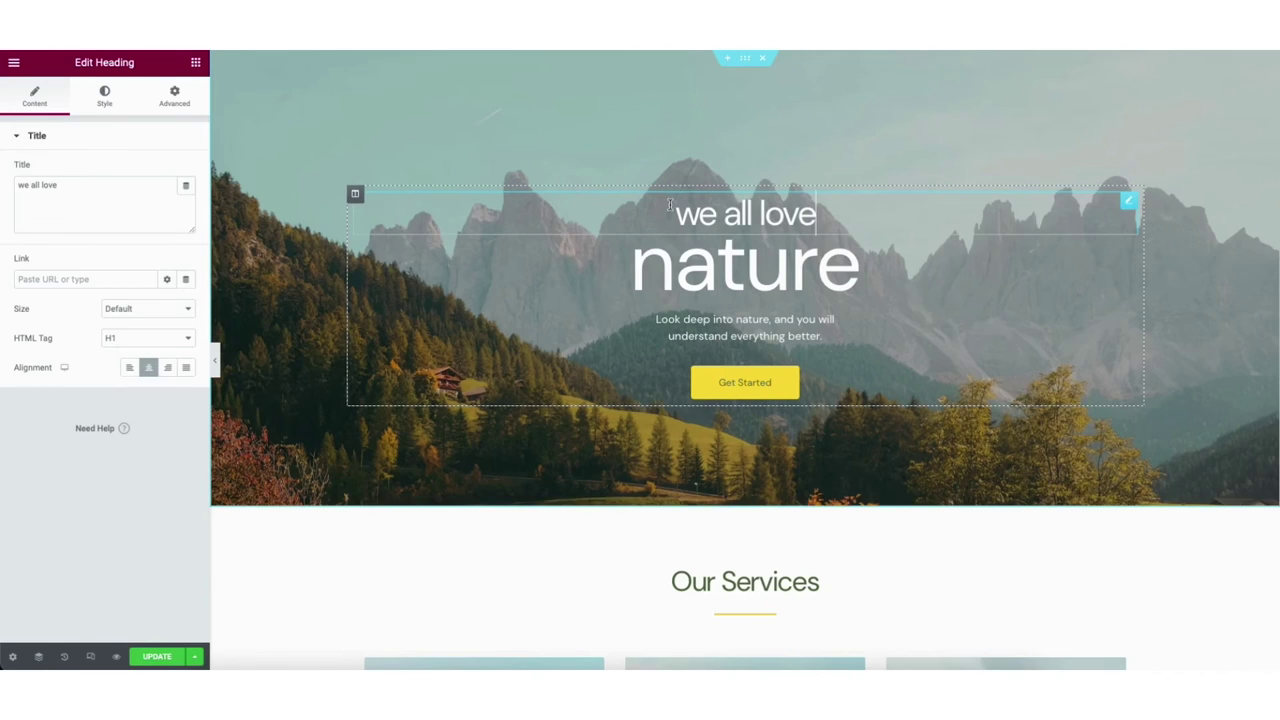
# Replace the "we all love" hero heading with "this is my".
pyautogui.moveTo(670, 205); pyautogui.dragTo(840, 174)
pyautogui.write('this is my')
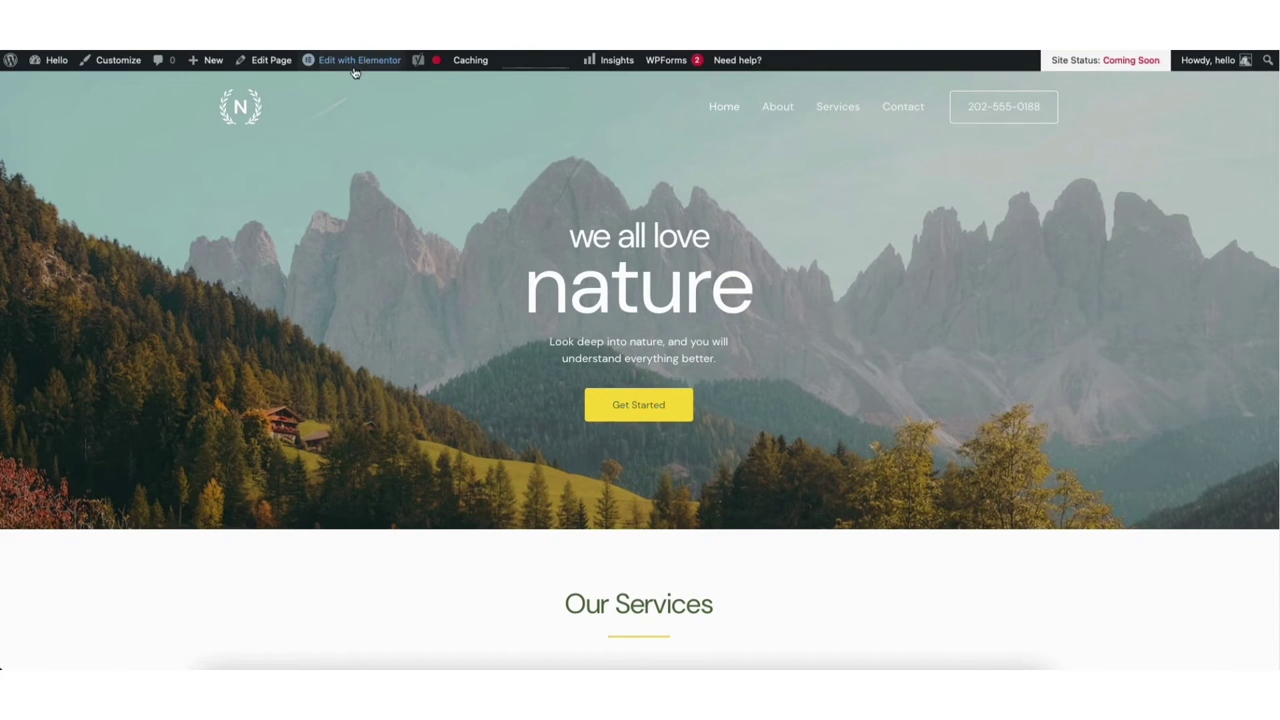
# Replace the two hero heading lines with "this is my demo" and "website" in Elementor.
pyautogui.moveTo(350, 64)
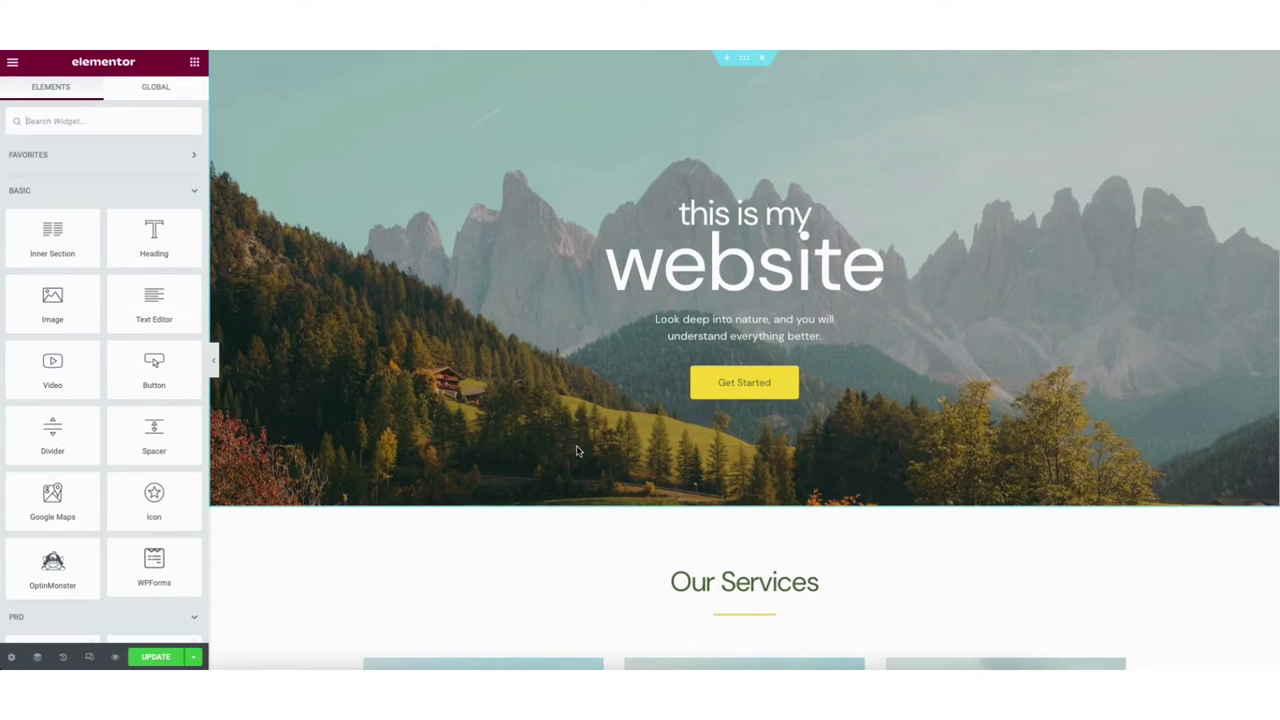
pyautogui.click(683, 325)
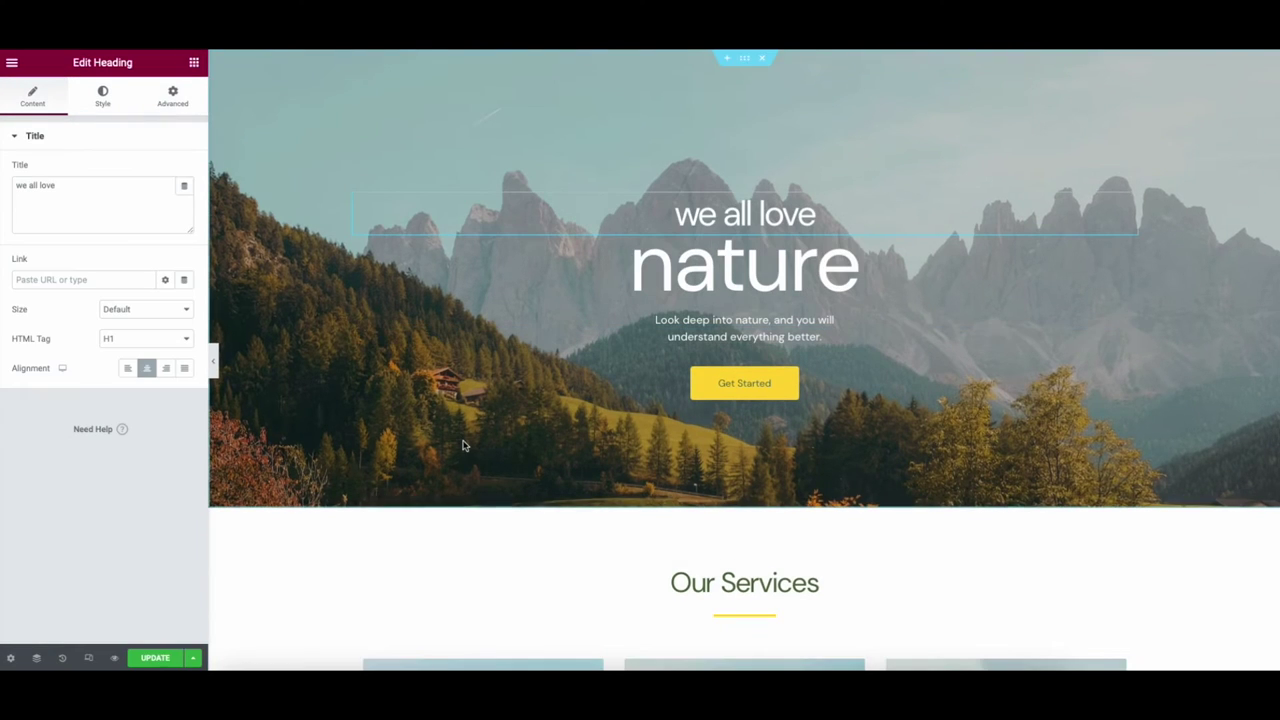
pyautogui.tripleClick(732, 210)
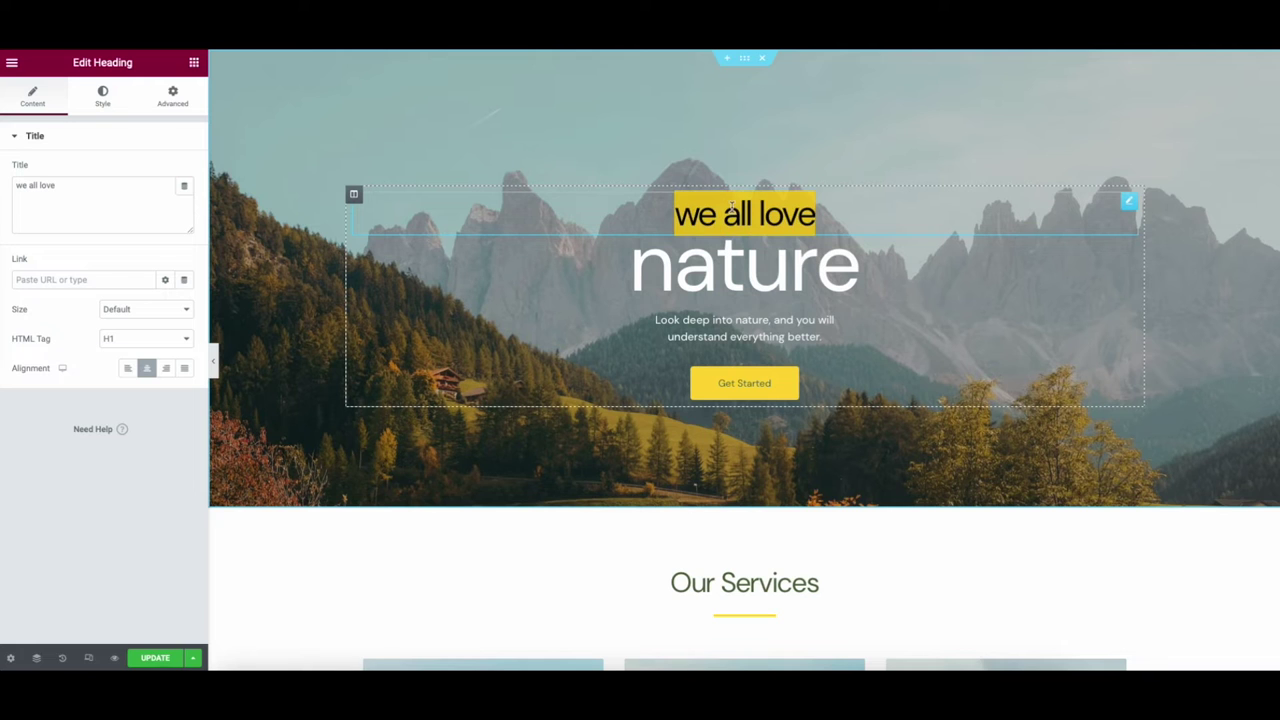
pyautogui.write('this is my demo')
pyautogui.doubleClick(731, 258)
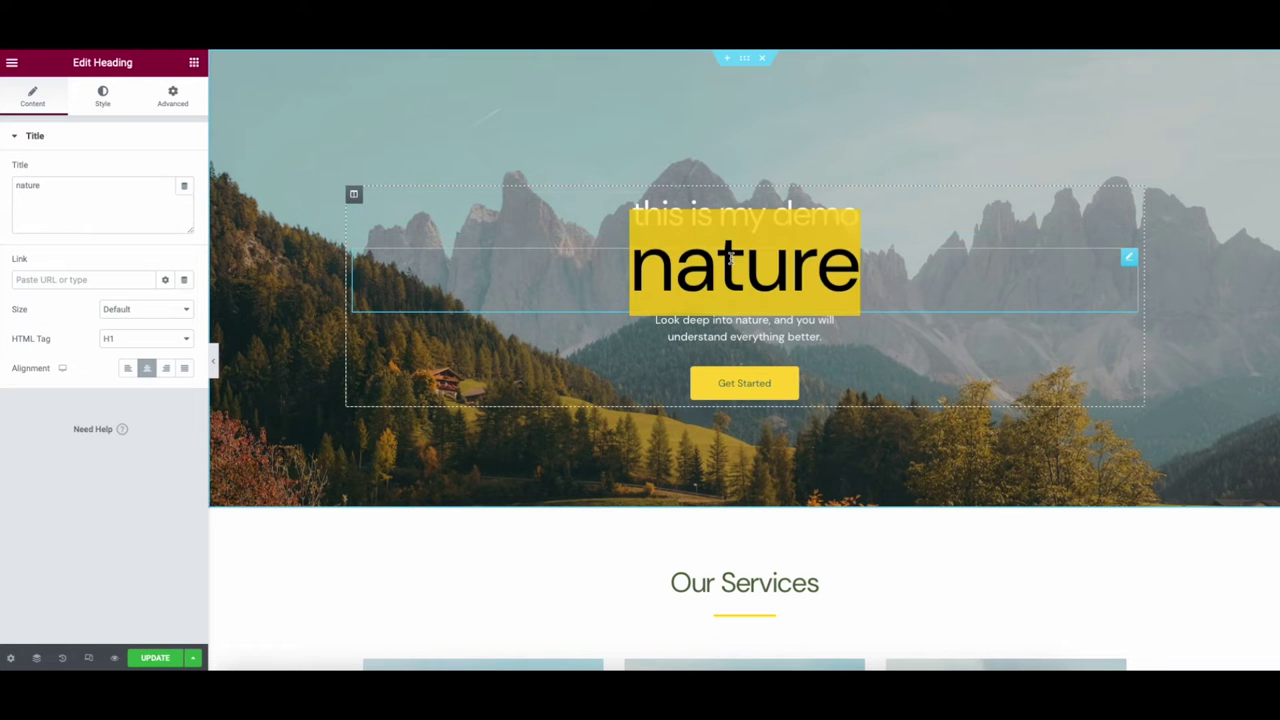
pyautogui.write('website')
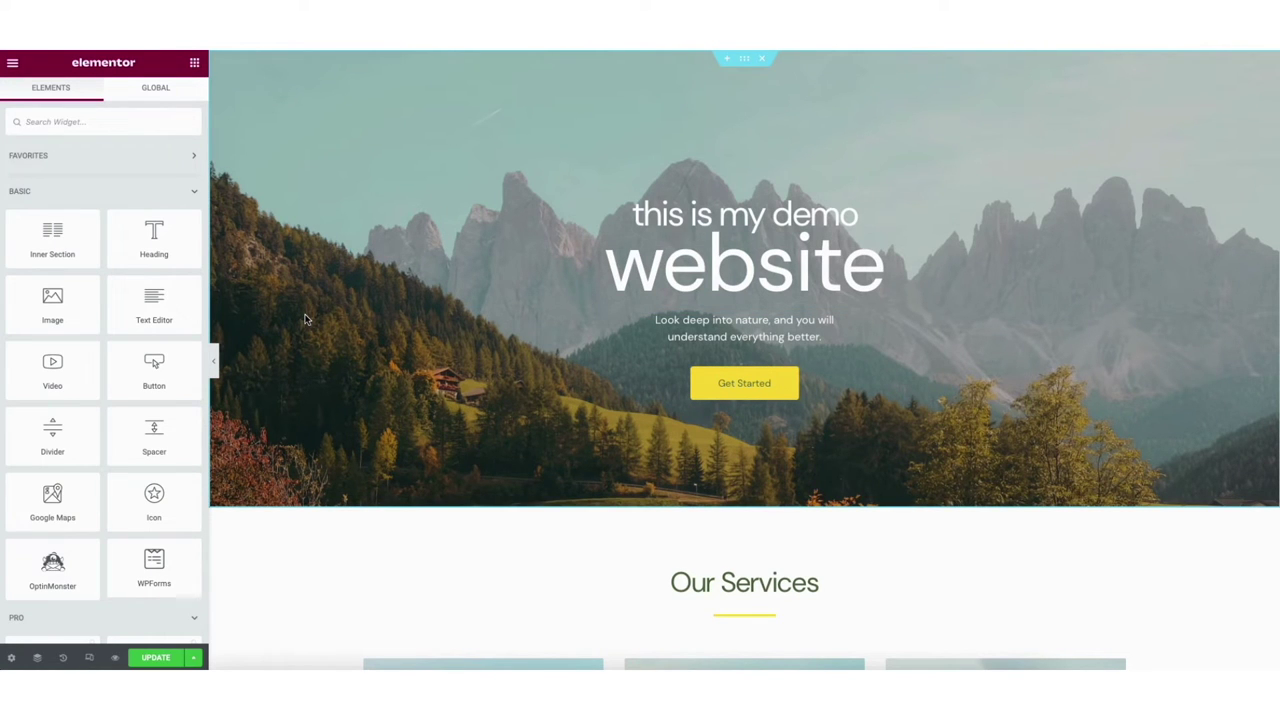
# Examine the hero section's background style and the media library images available for it, then return to the widget list without changing the image.
pyautogui.rightClick(306, 319)
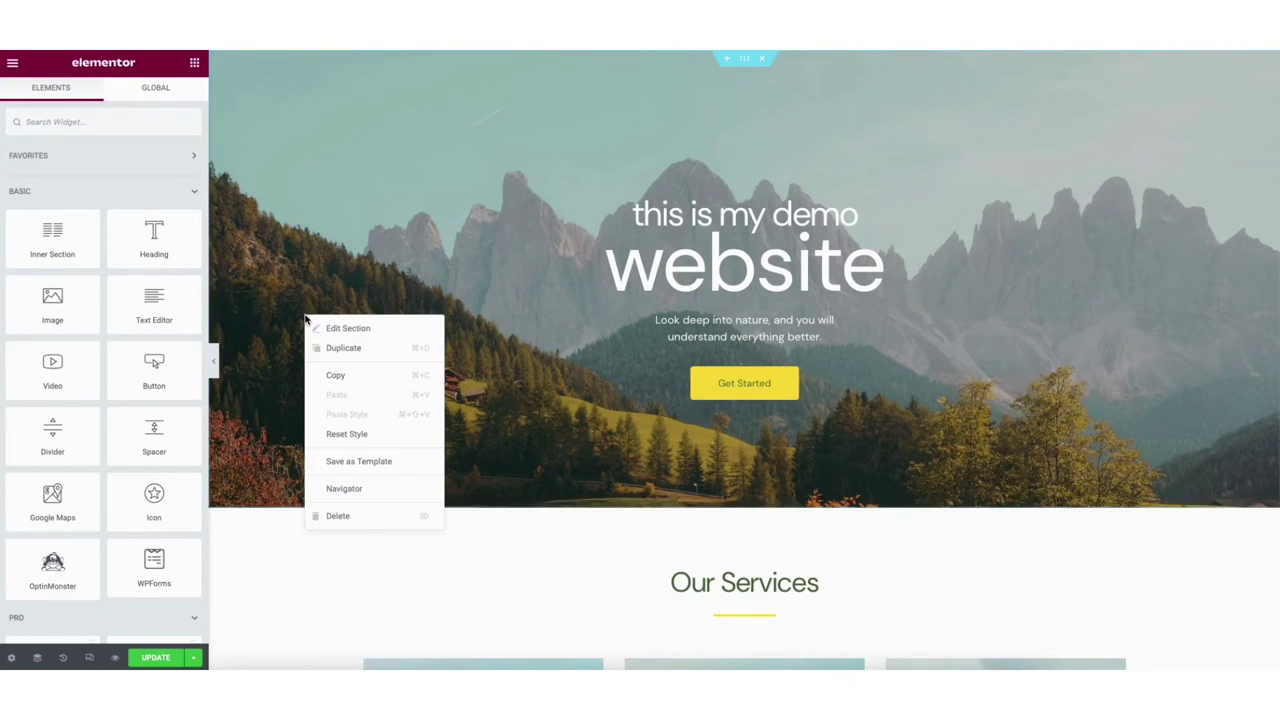
pyautogui.click(366, 328)
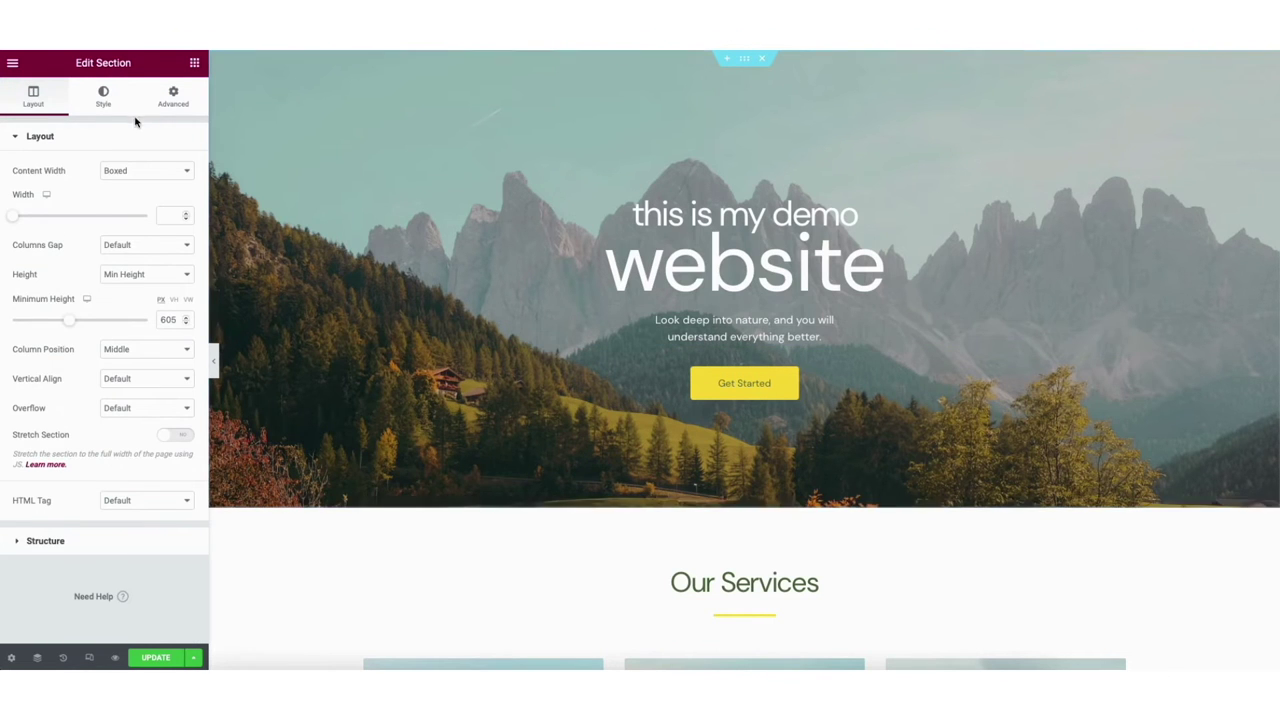
pyautogui.click(104, 97)
pyautogui.moveTo(112, 300)
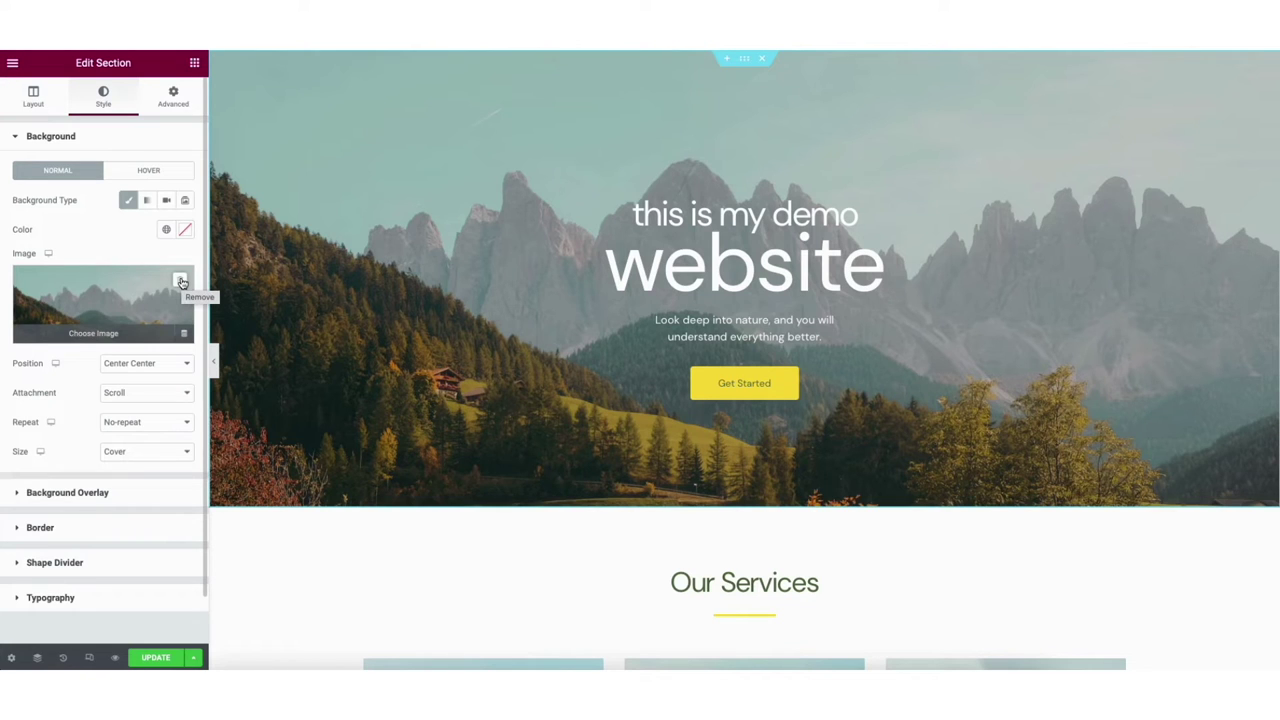
pyautogui.click(107, 325)
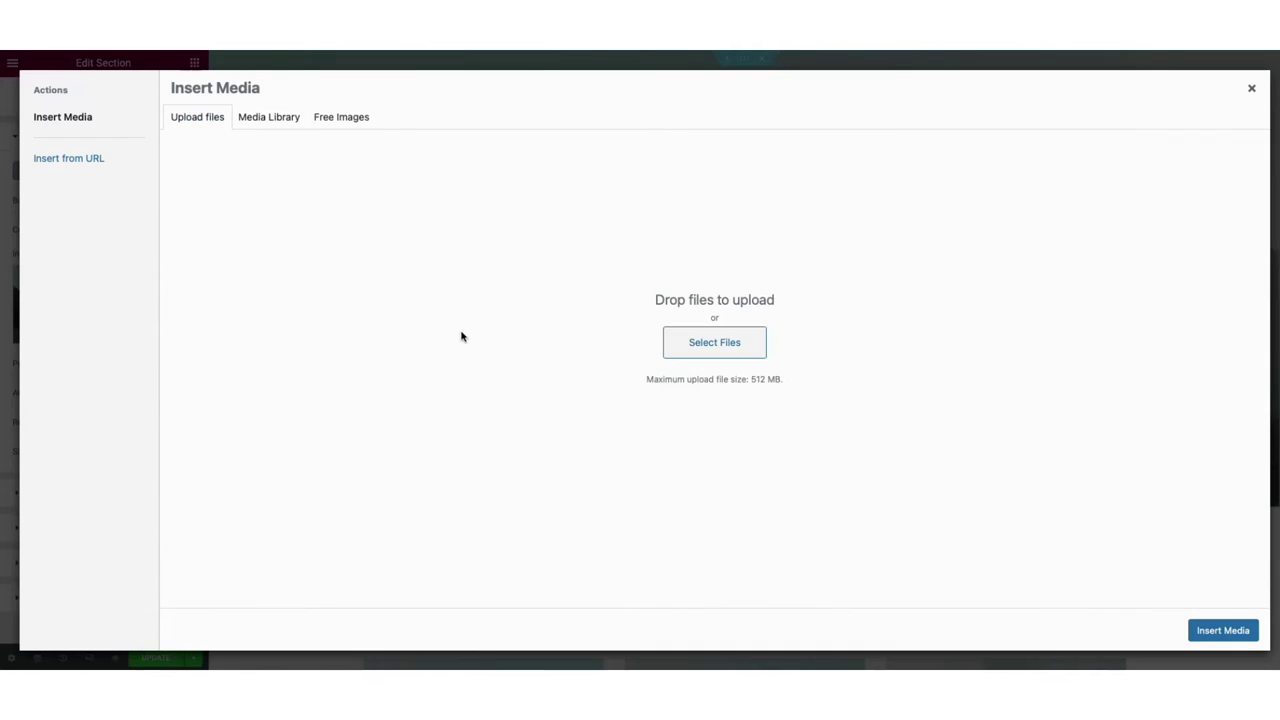
pyautogui.click(261, 118)
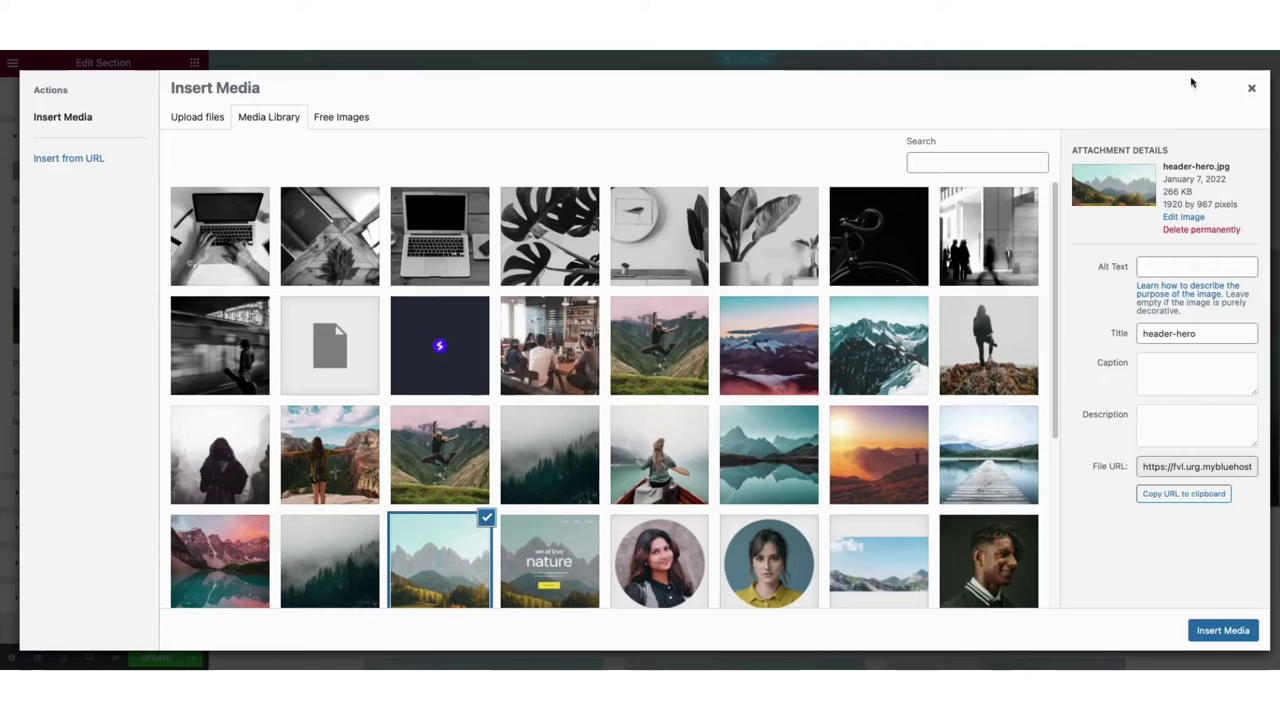
pyautogui.click(1251, 88)
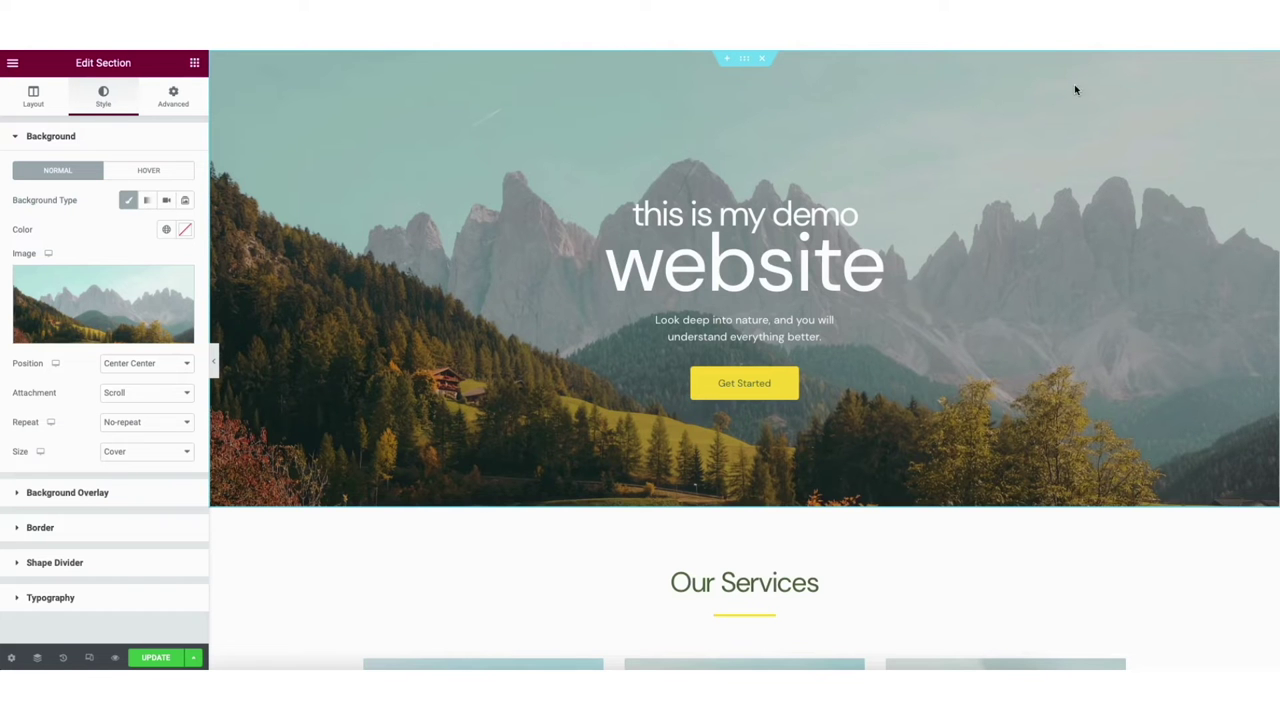
pyautogui.click(195, 63)
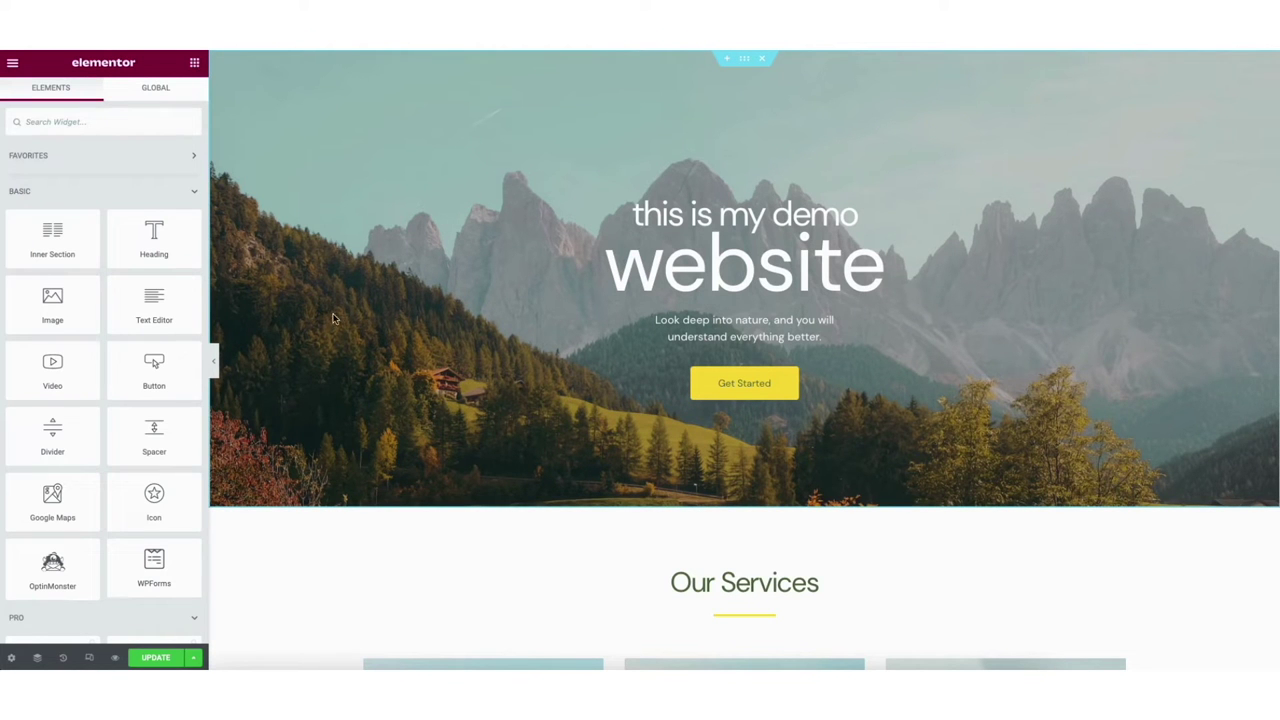
# Add a Heading widget below the Web Design text, then move the Web Design box above Graphic Design in the middle services column.
pyautogui.scroll(-6, 322, 364)
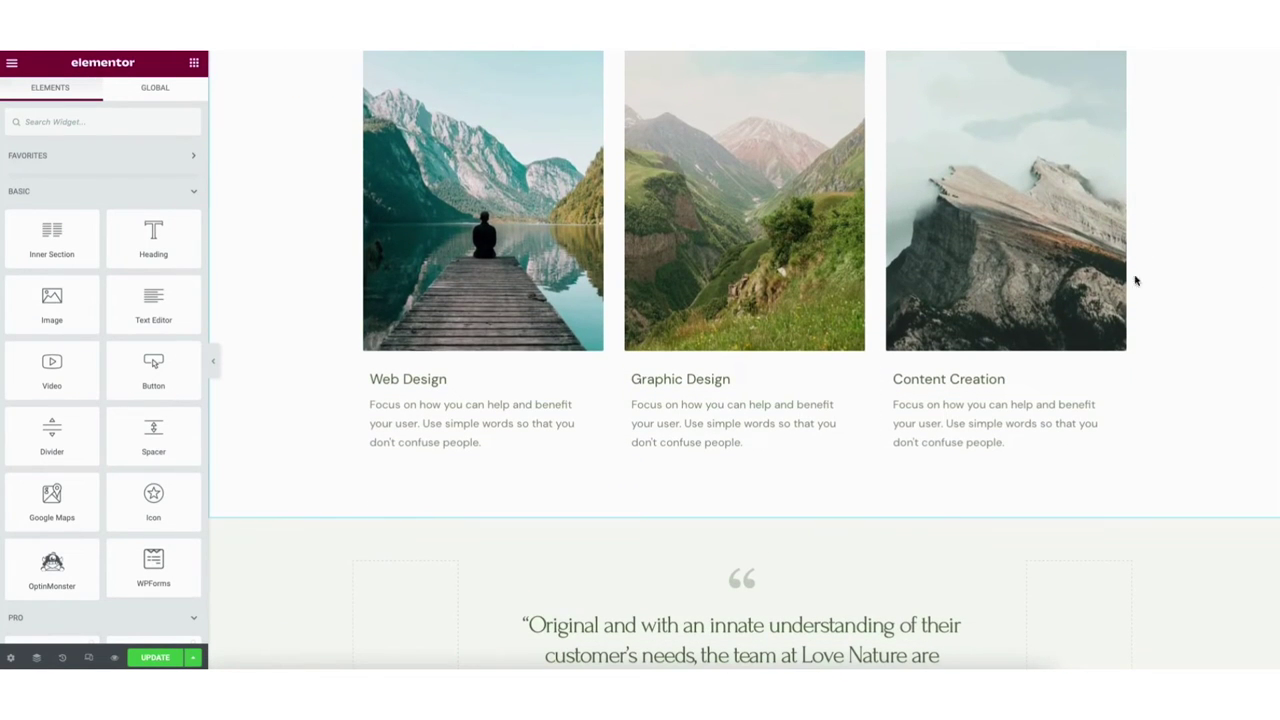
pyautogui.moveTo(153, 245); pyautogui.dragTo(438, 455)
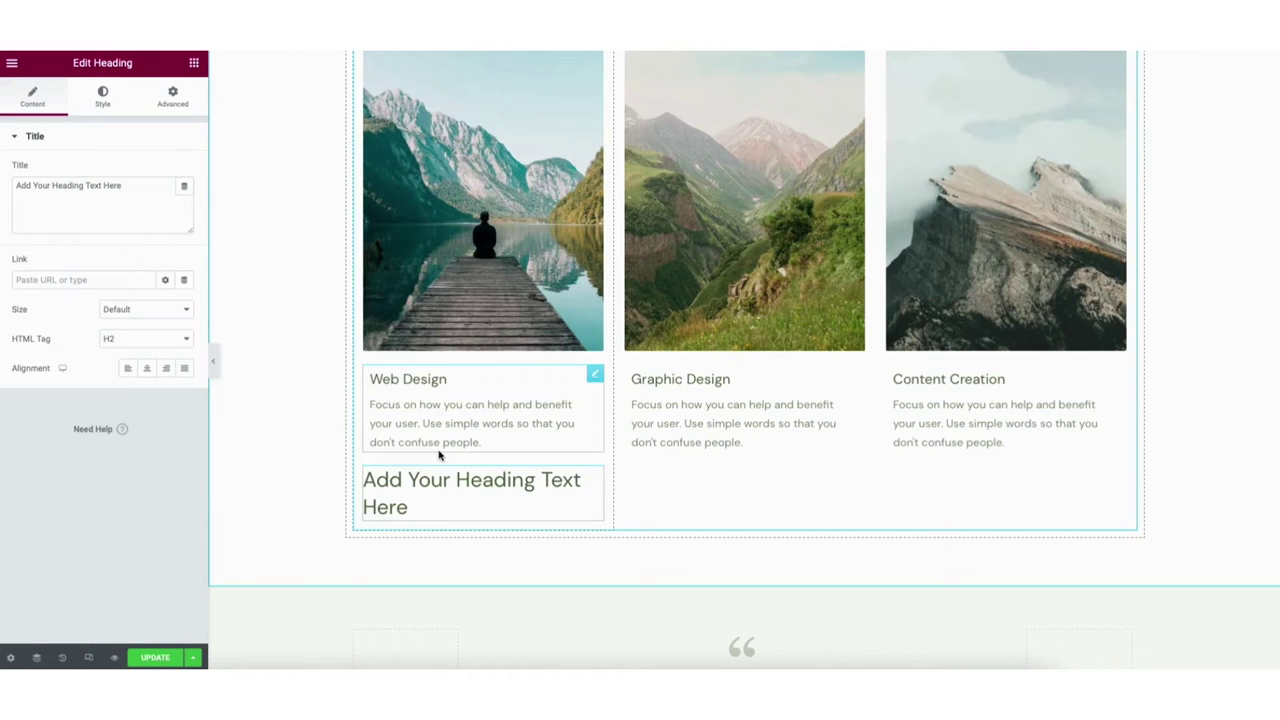
pyautogui.rightClick(388, 470)
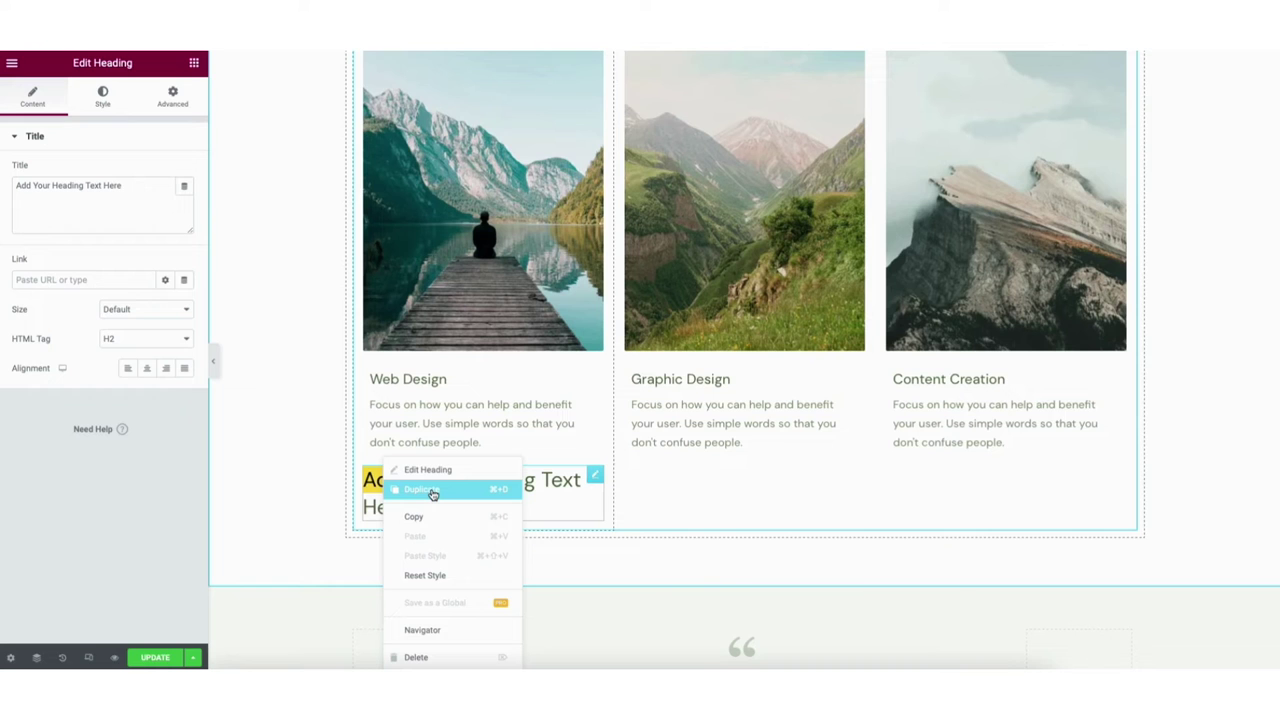
pyautogui.click(334, 480)
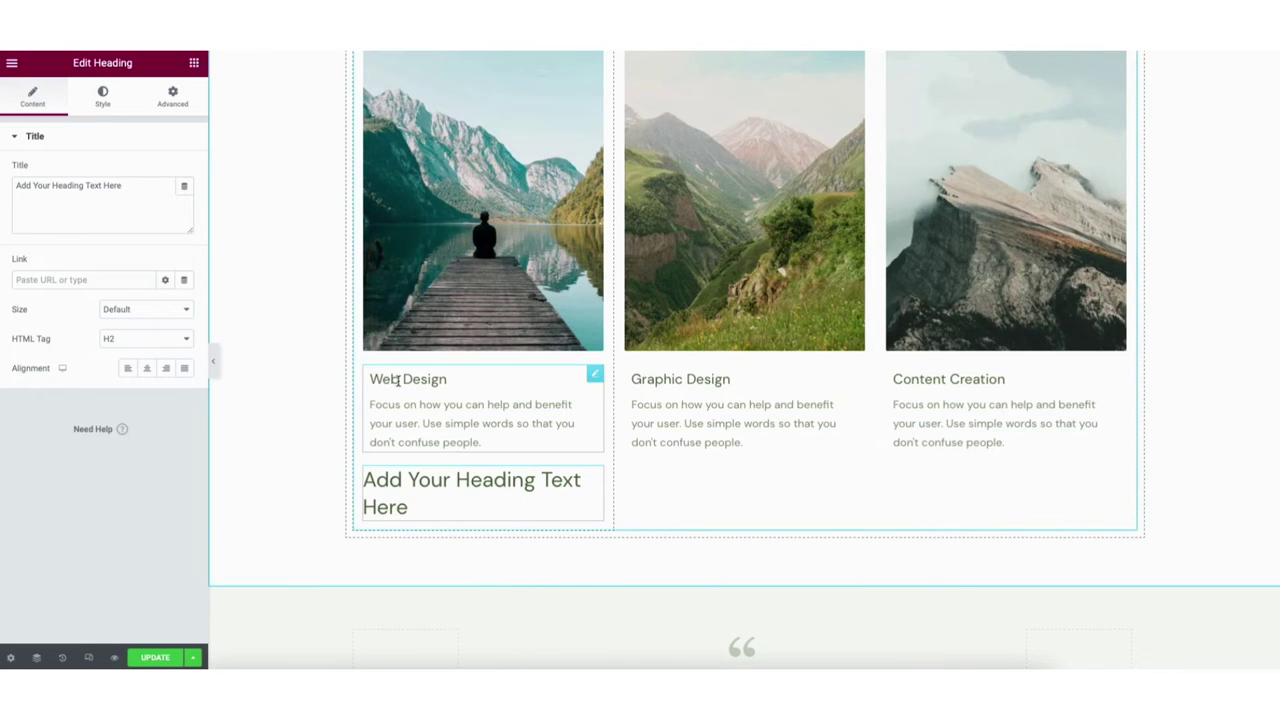
pyautogui.moveTo(400, 394); pyautogui.dragTo(701, 377)
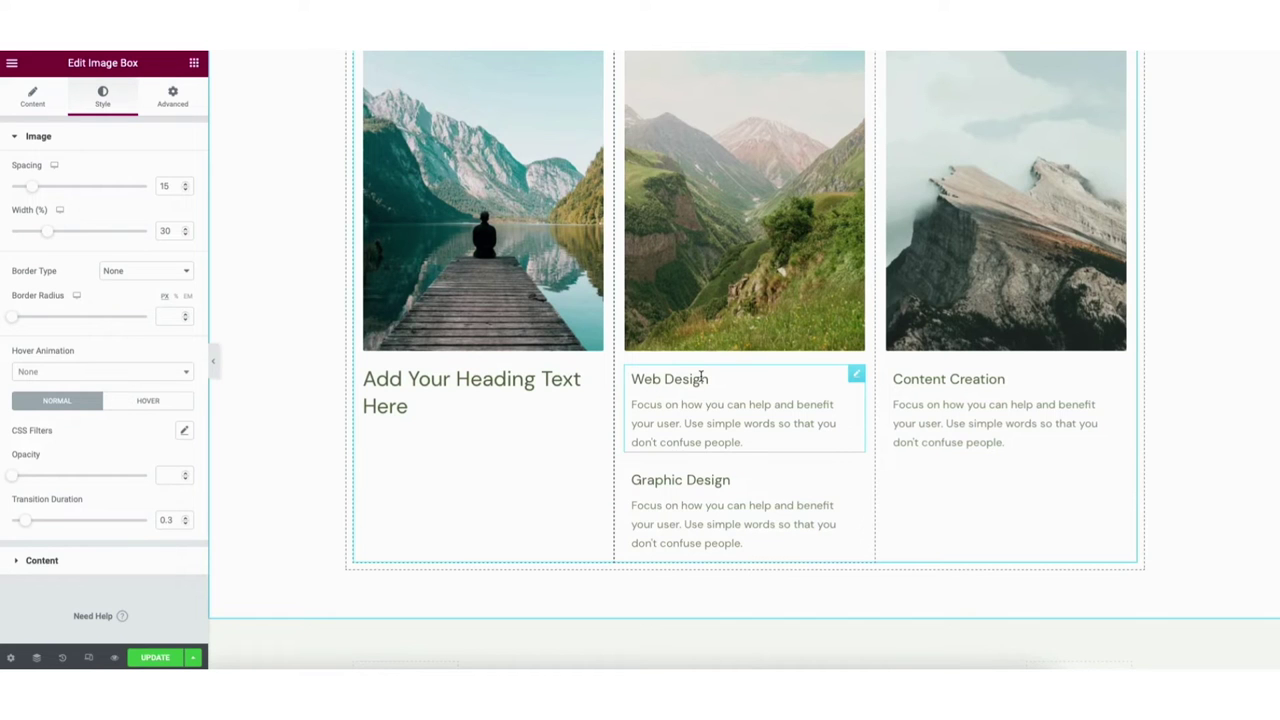
# Open the typography settings of the new heading under the first service image.
pyautogui.click(463, 372)
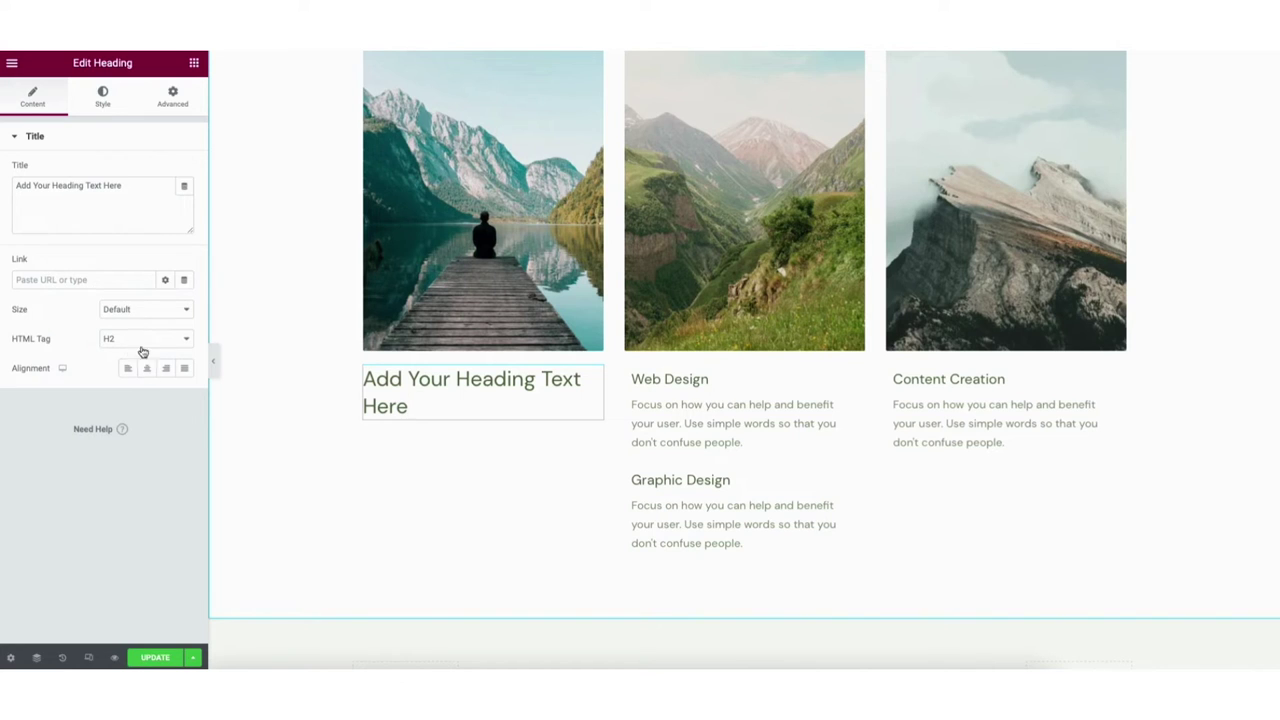
pyautogui.click(103, 97)
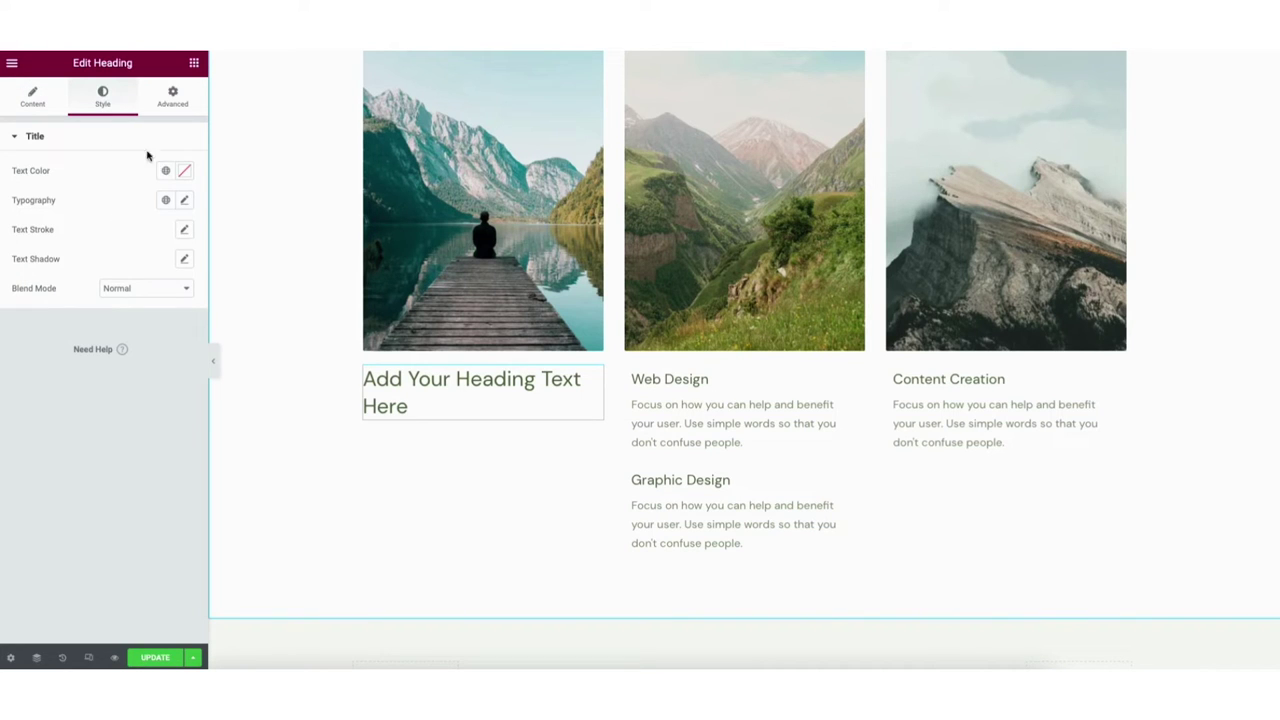
pyautogui.click(185, 202)
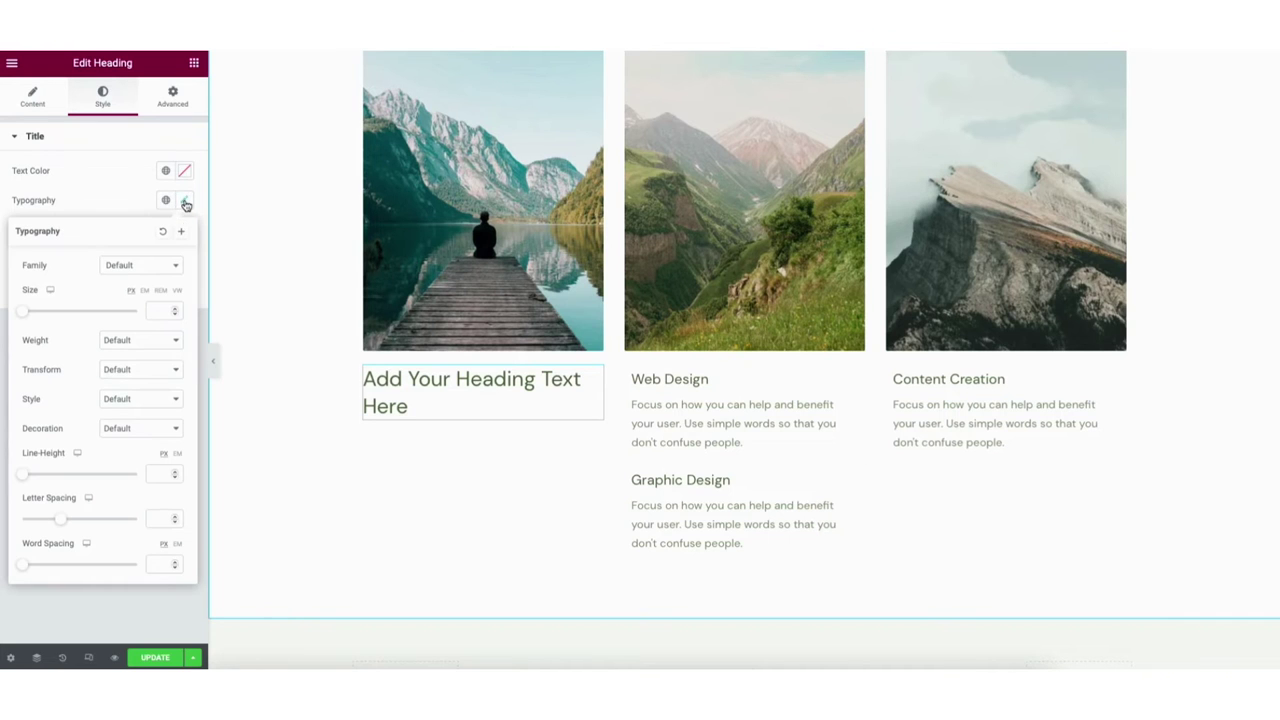
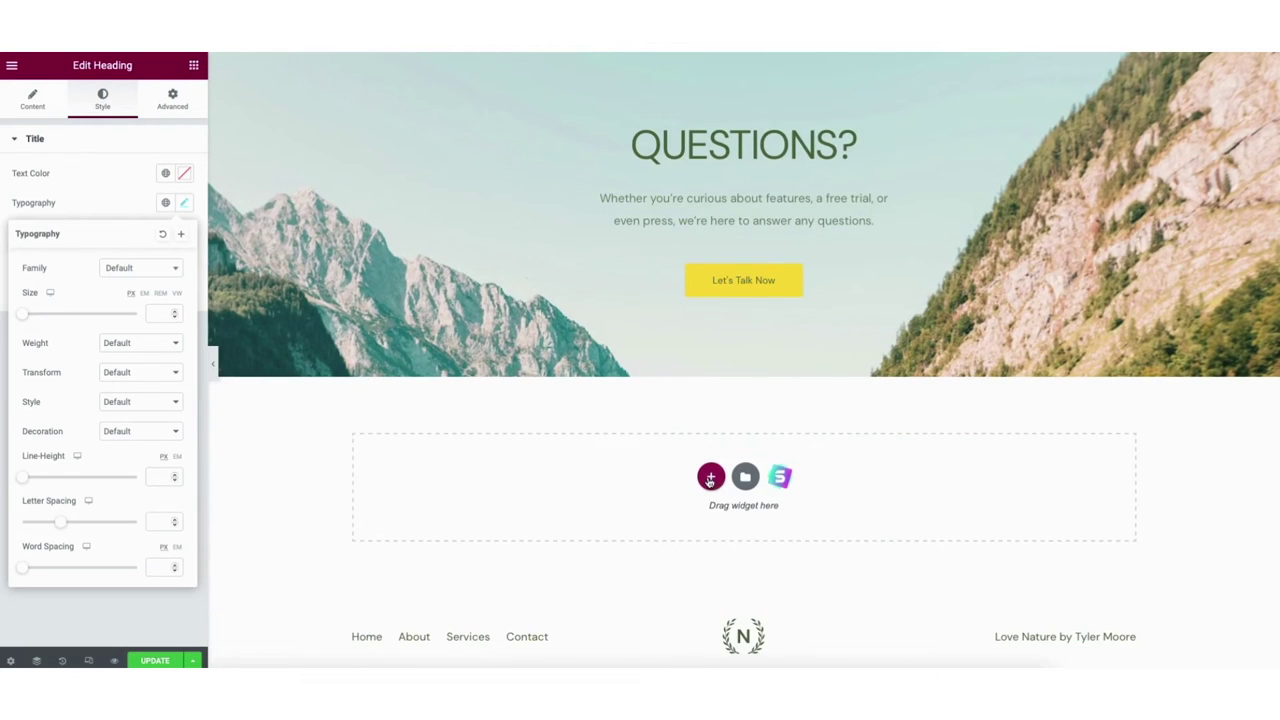
# Add a two-column section below the Questions banner and place a Heading widget in its first column.
pyautogui.click(710, 478)
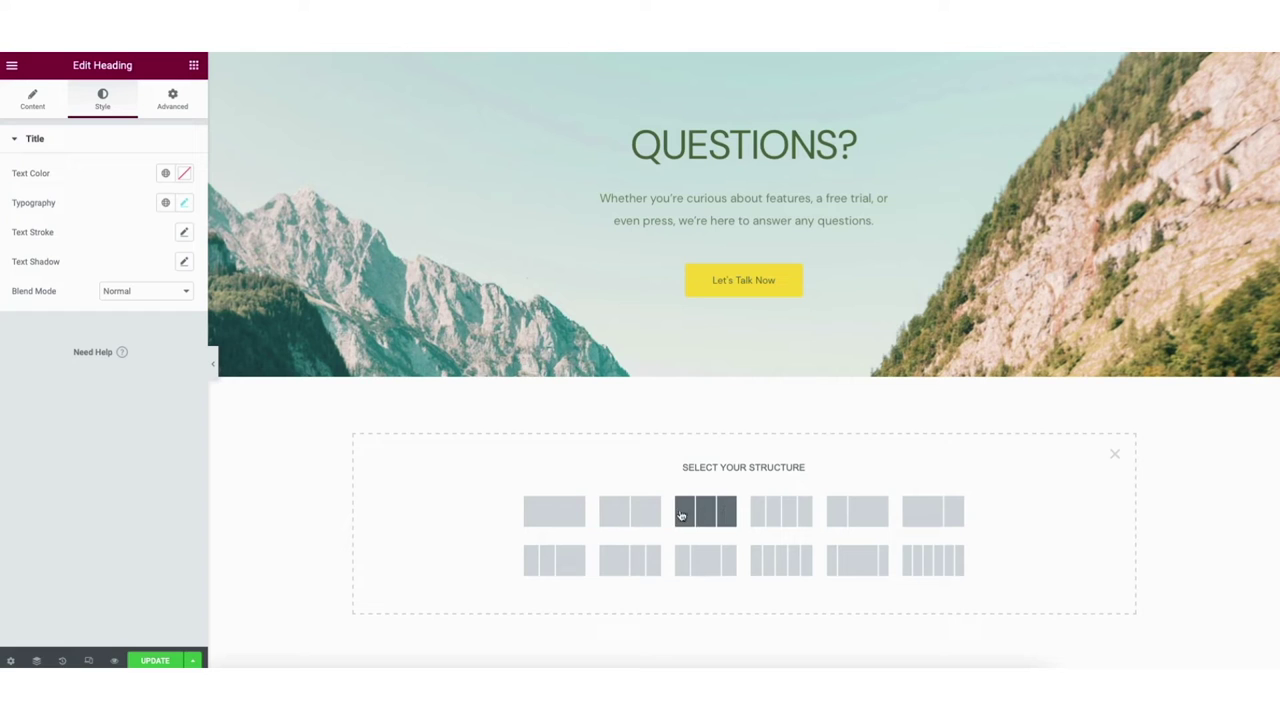
pyautogui.click(630, 516)
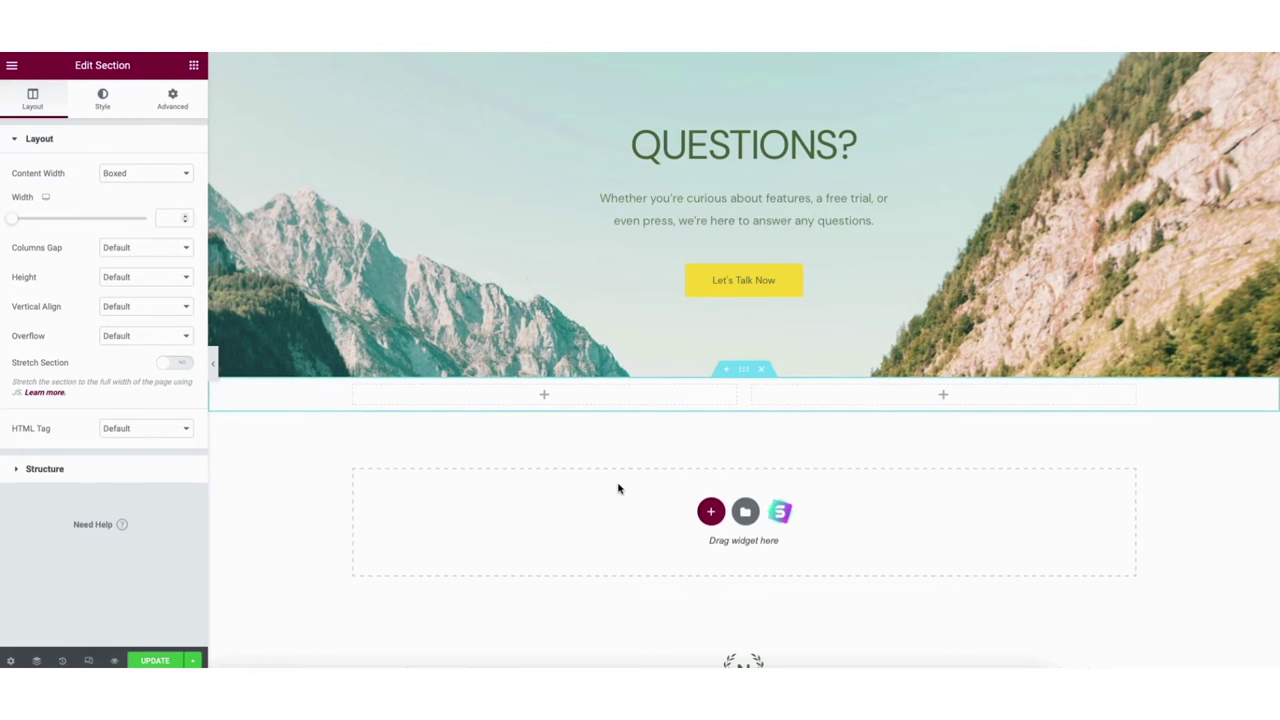
pyautogui.click(445, 400)
pyautogui.moveTo(155, 240); pyautogui.dragTo(497, 391)
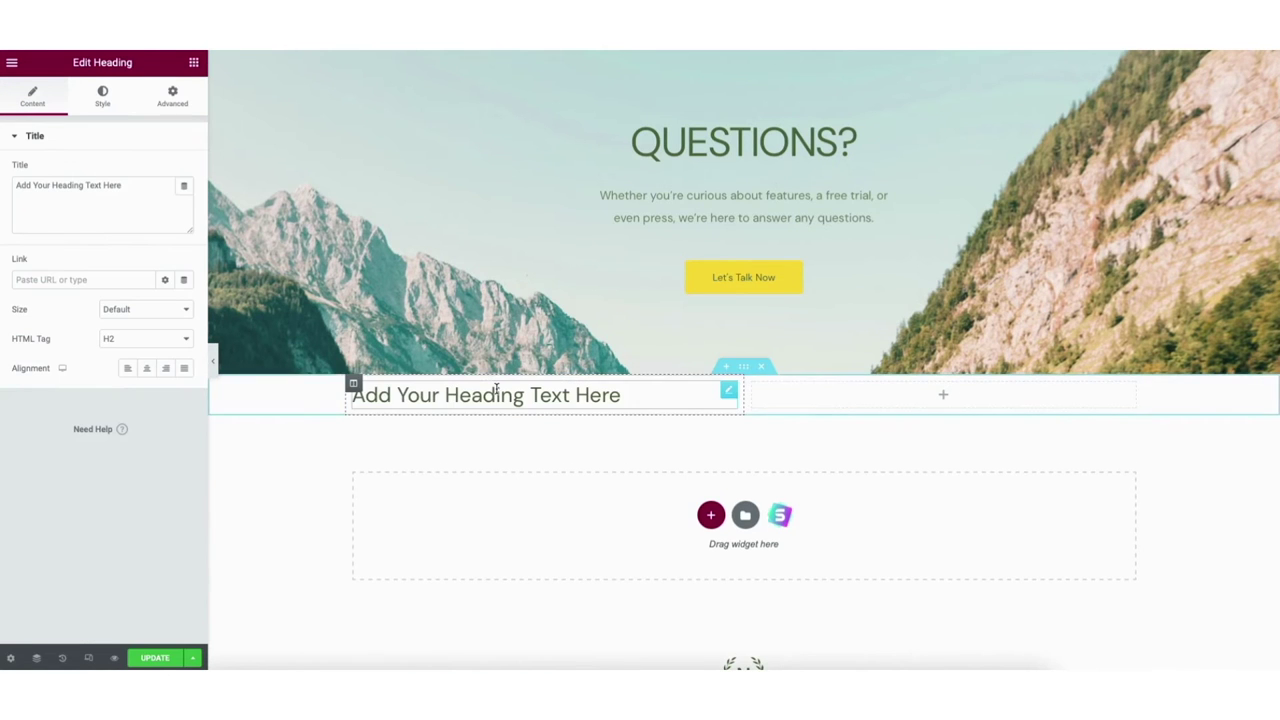
# Insert the white two-column "Frequently Asked Questions" block from the Elementor library below the new section.
pyautogui.click(746, 517)
pyautogui.click(547, 98)
pyautogui.moveTo(1064, 128); pyautogui.dragTo(1061, 184)
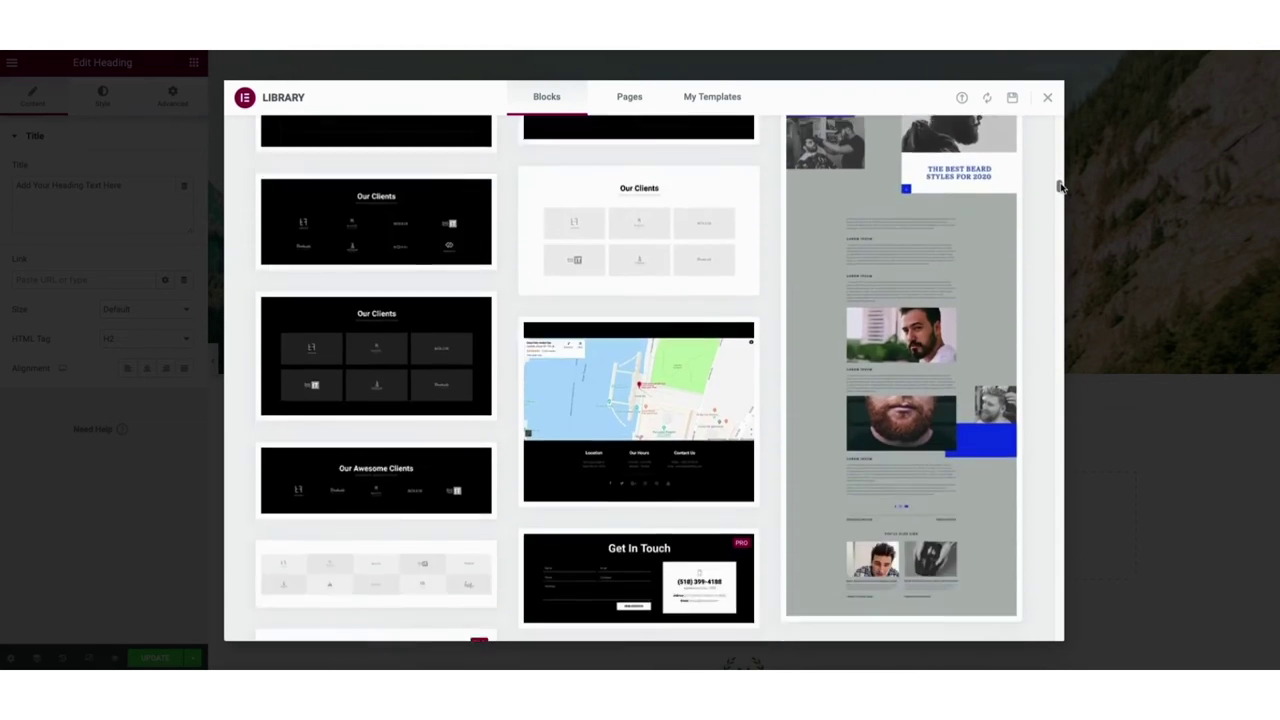
pyautogui.moveTo(1061, 197); pyautogui.dragTo(1062, 204)
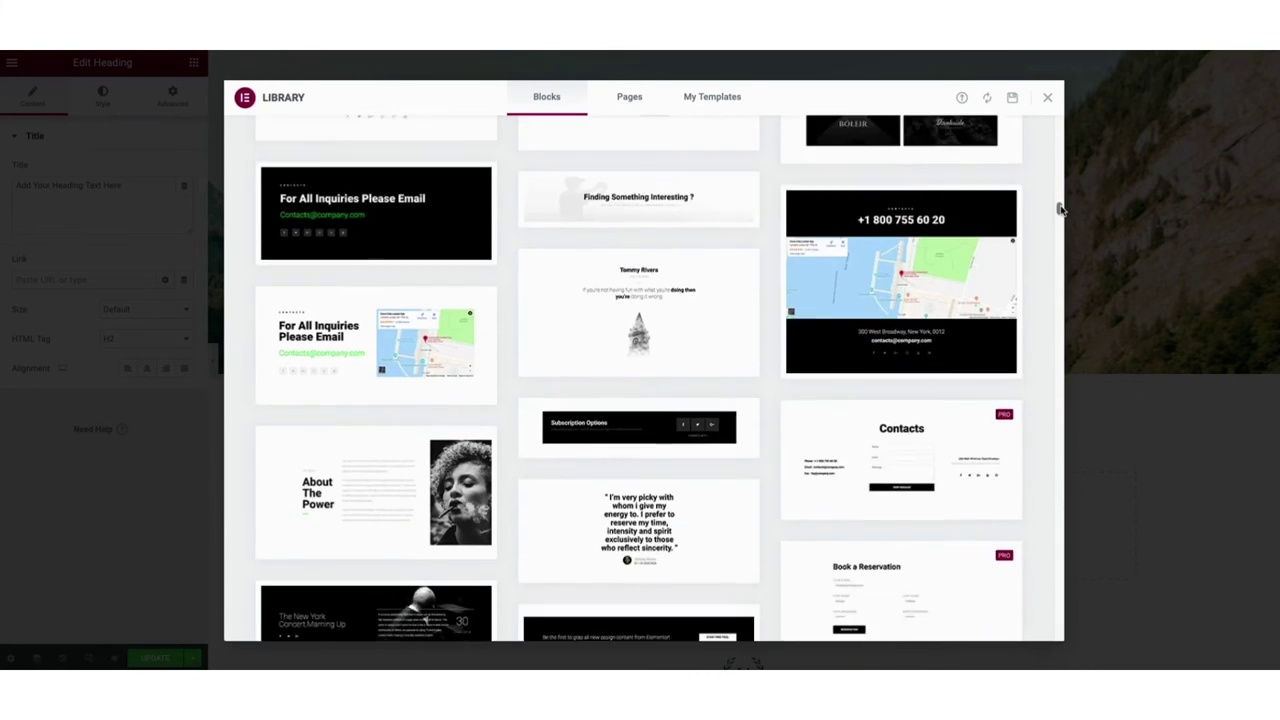
pyautogui.moveTo(1061, 216); pyautogui.dragTo(1061, 239)
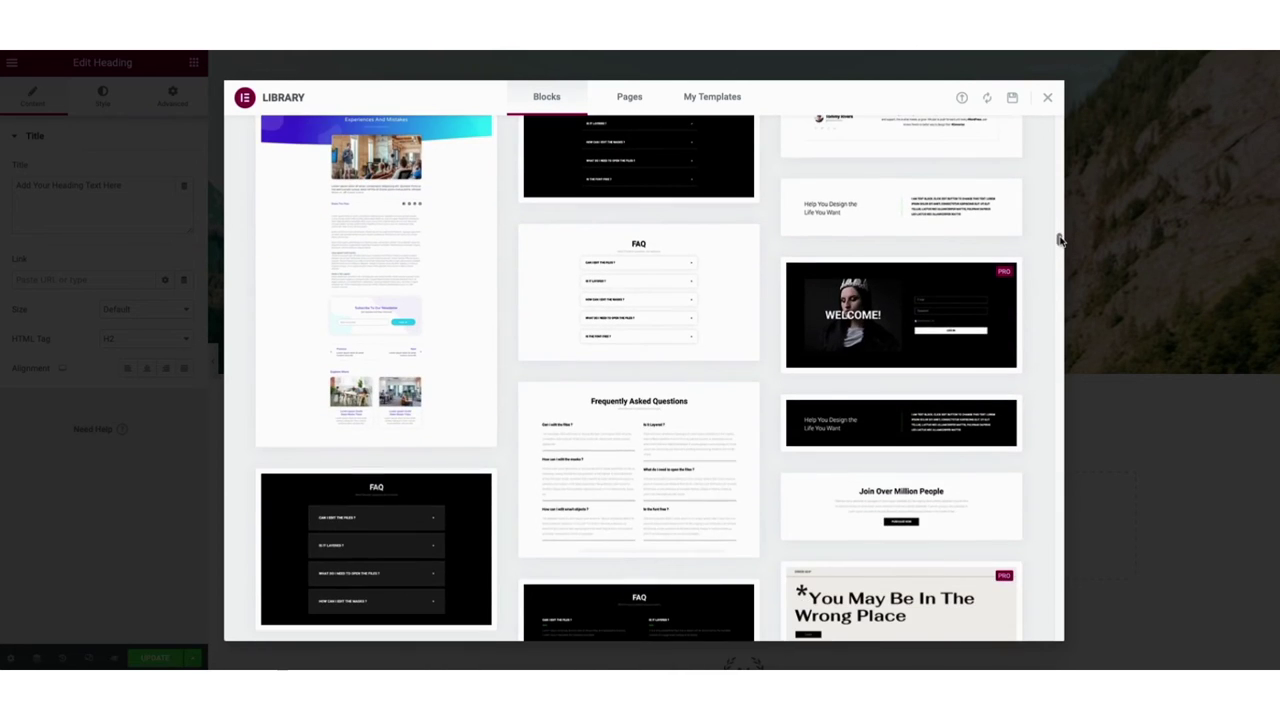
pyautogui.click(640, 471)
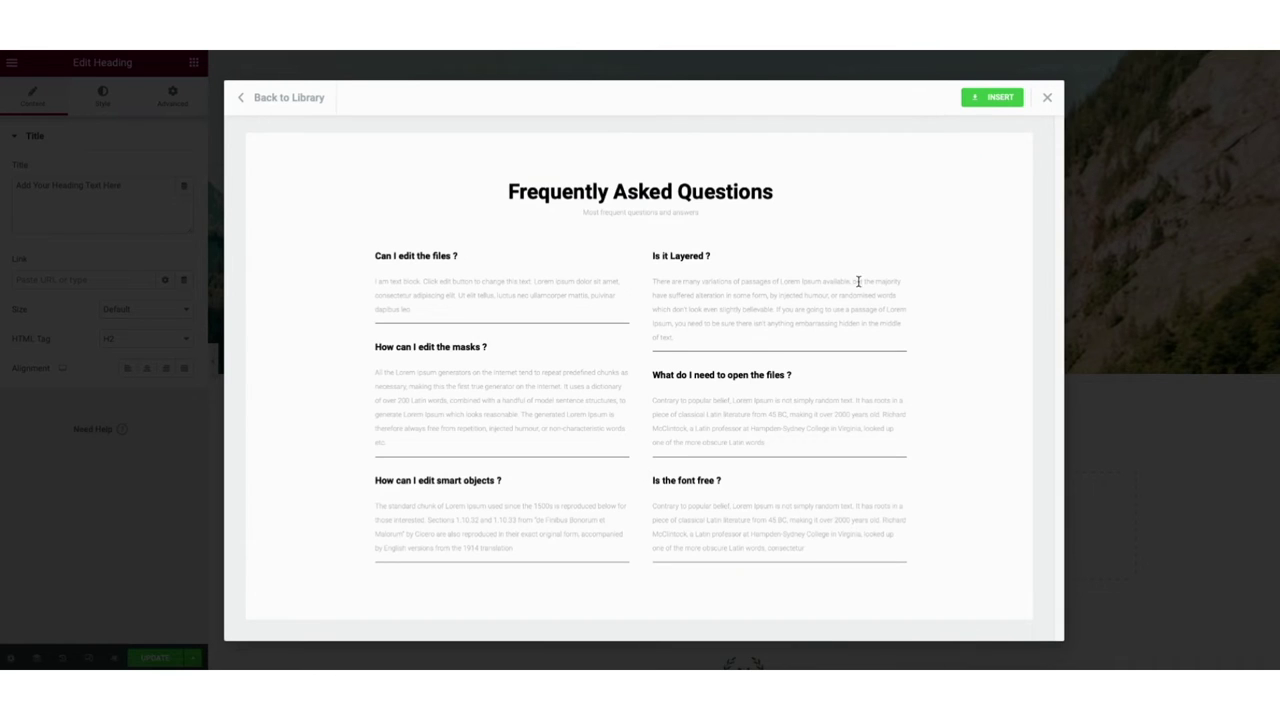
pyautogui.click(988, 103)
pyautogui.click(988, 99)
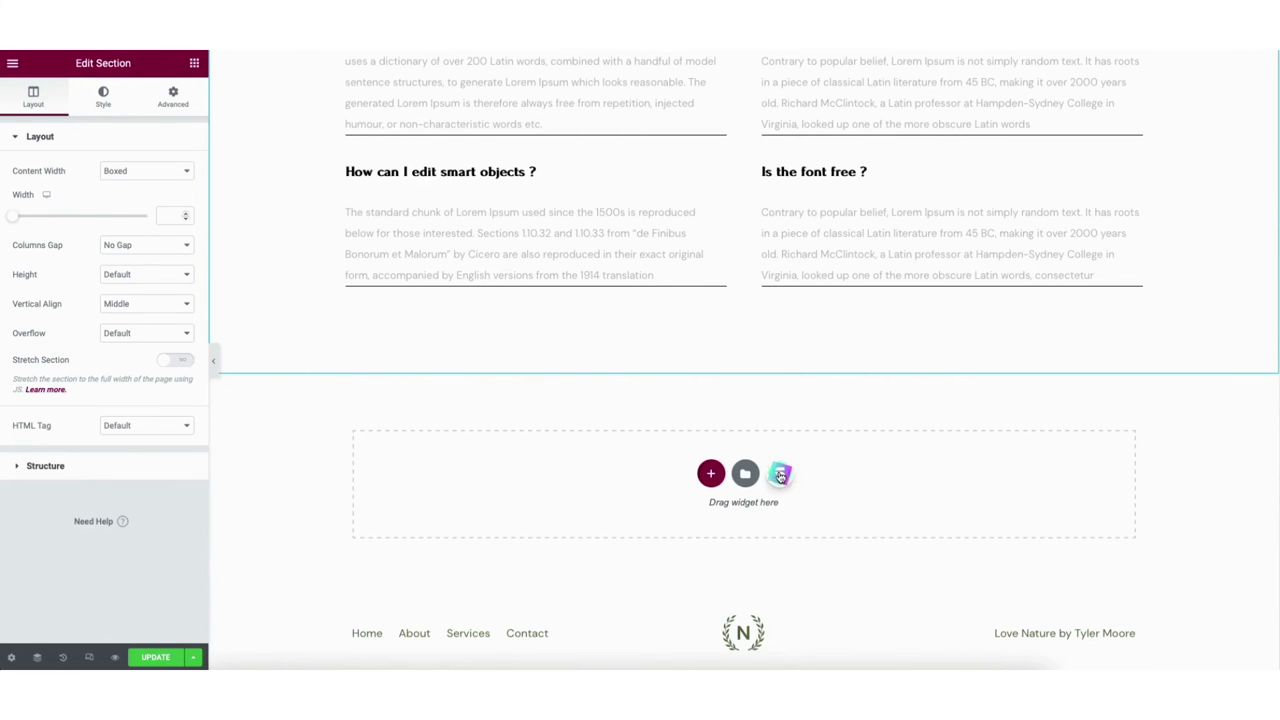
# Import the Starter Templates block with a secondary heading and four services (Service One to Service Four) below the FAQ section.
pyautogui.click(780, 477)
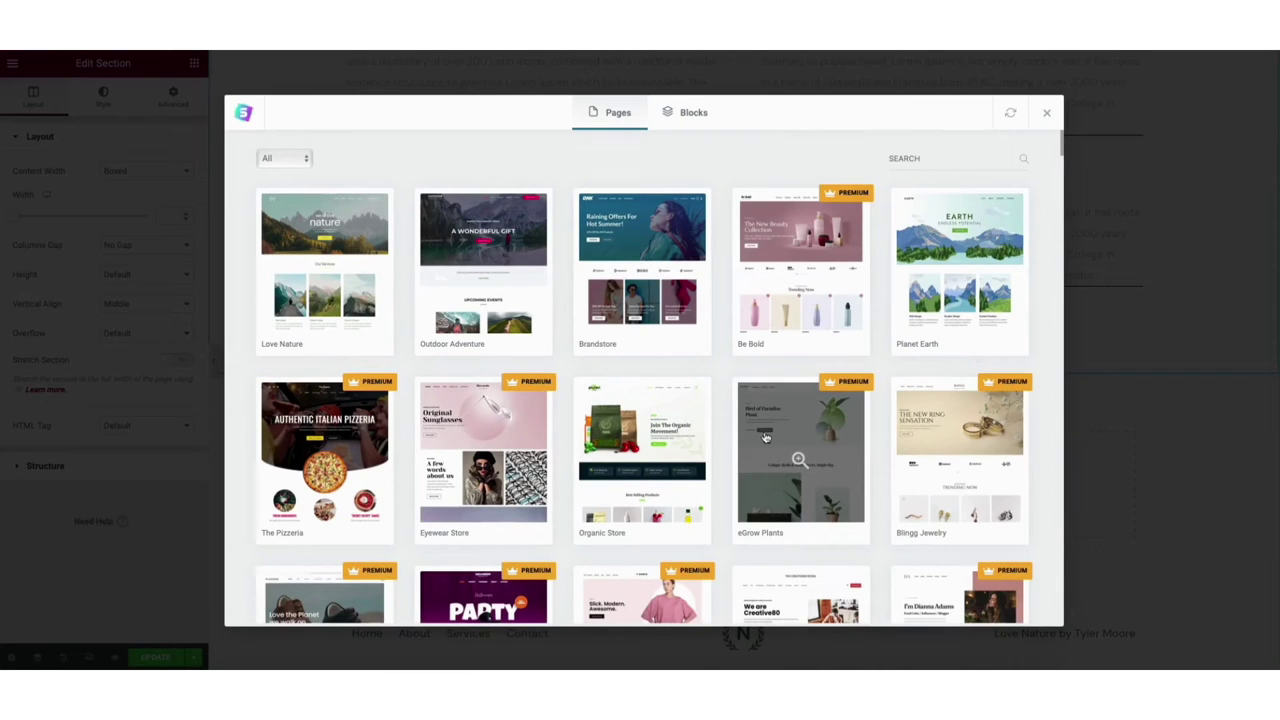
pyautogui.click(688, 112)
pyautogui.scroll(-12, 1058, 150)
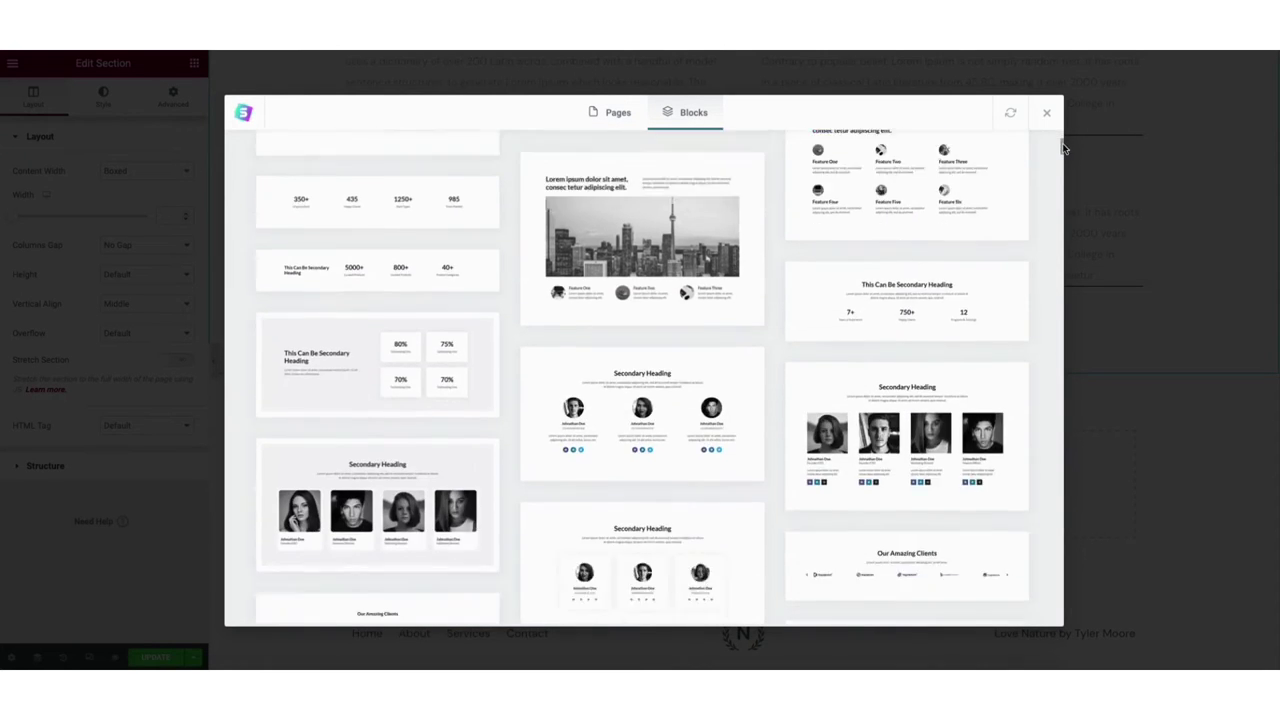
pyautogui.scroll(-15, 1063, 170)
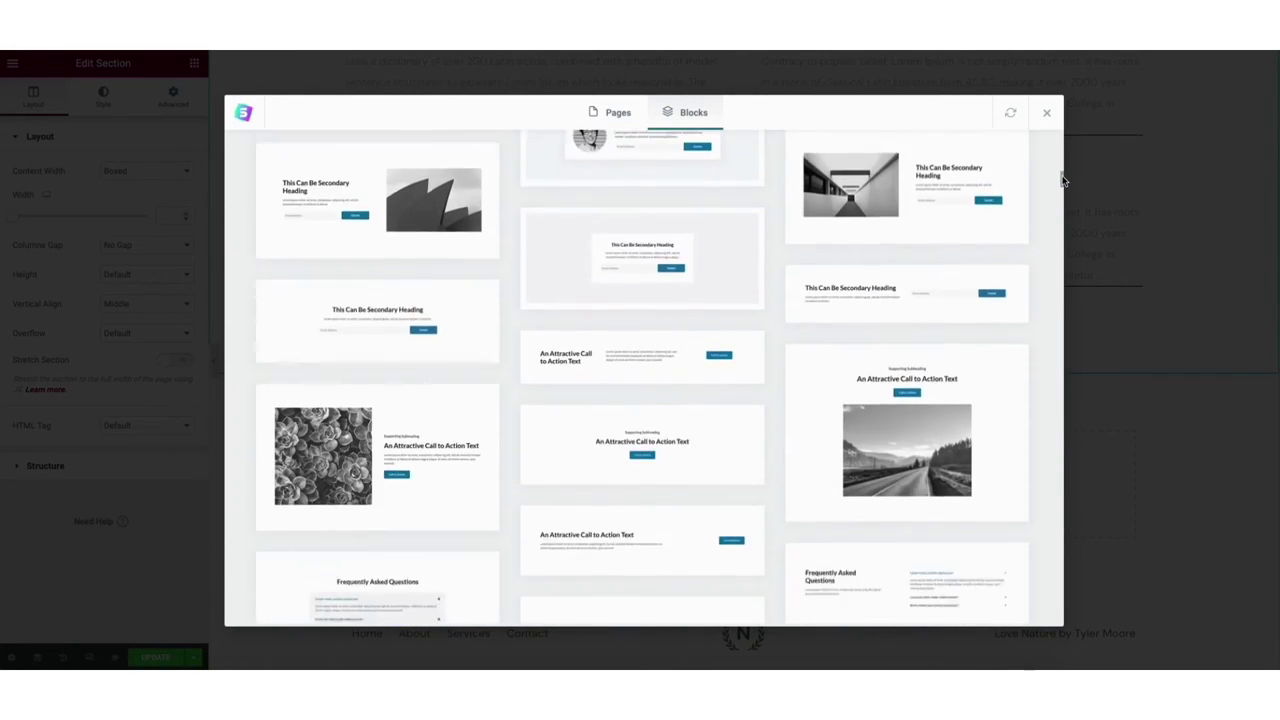
pyautogui.moveTo(1063, 190); pyautogui.dragTo(1063, 219)
pyautogui.click(375, 423)
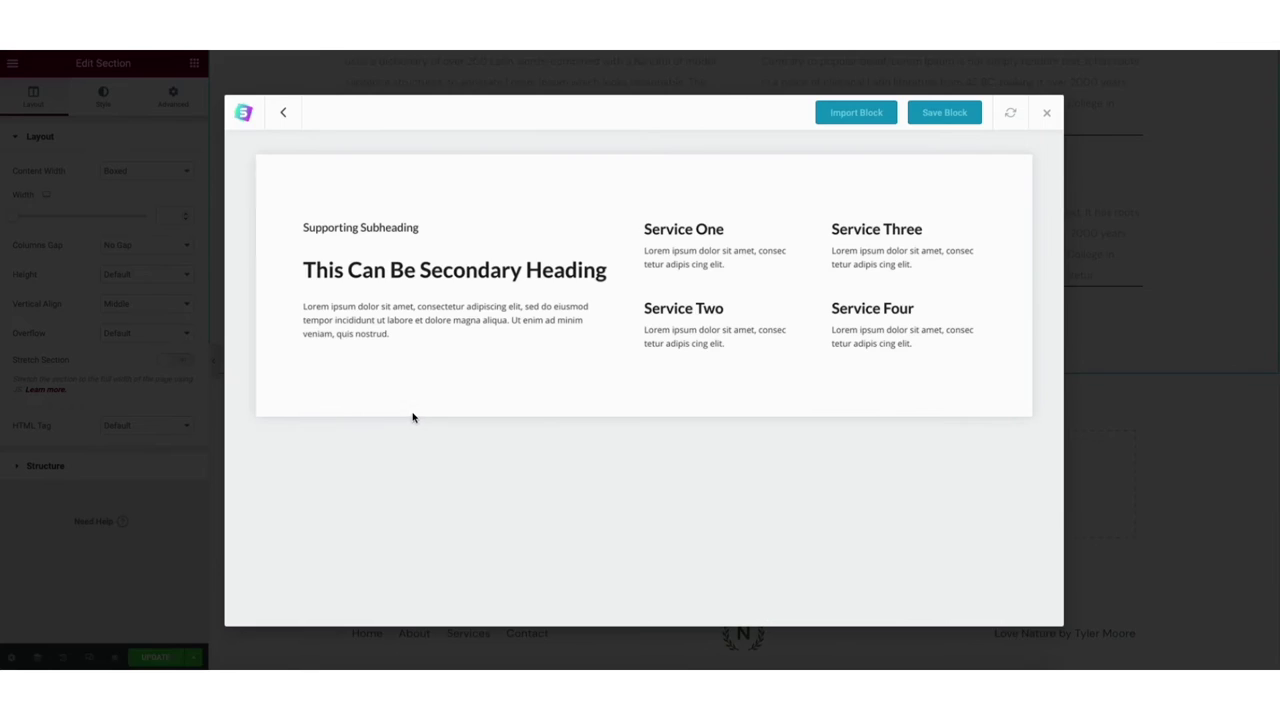
pyautogui.click(856, 116)
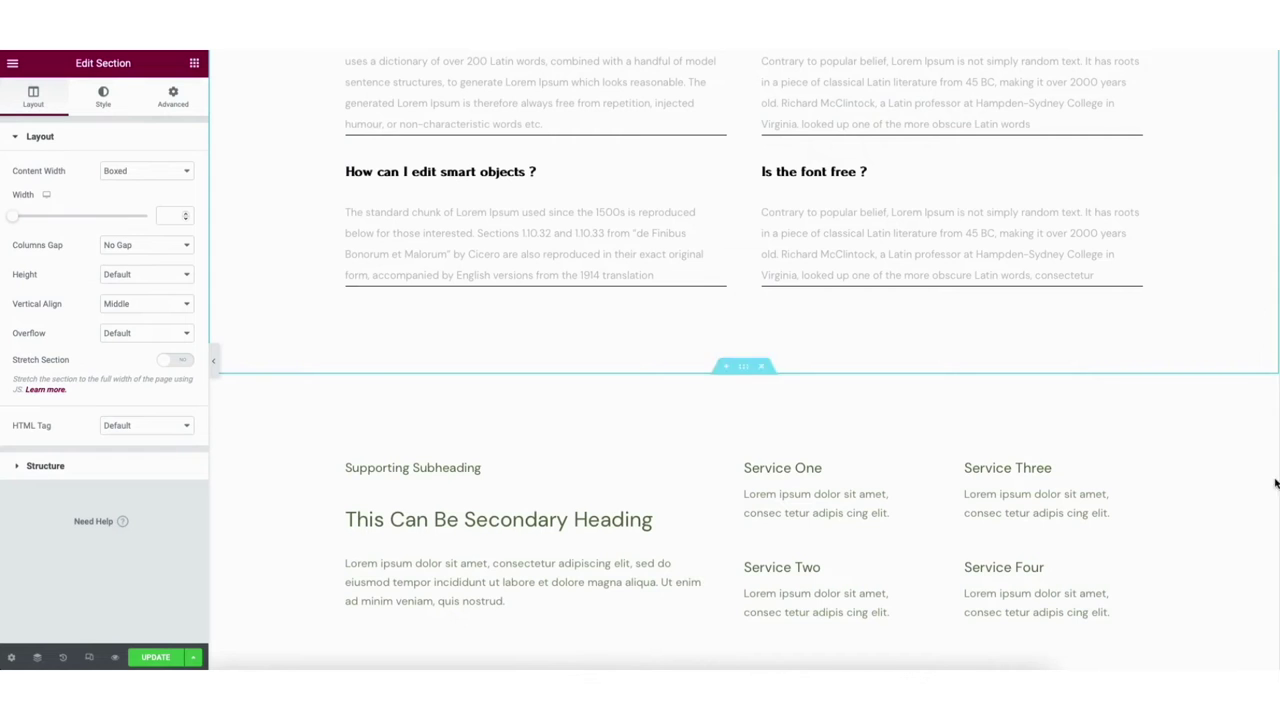
pyautogui.scroll(-2, 744, 338)
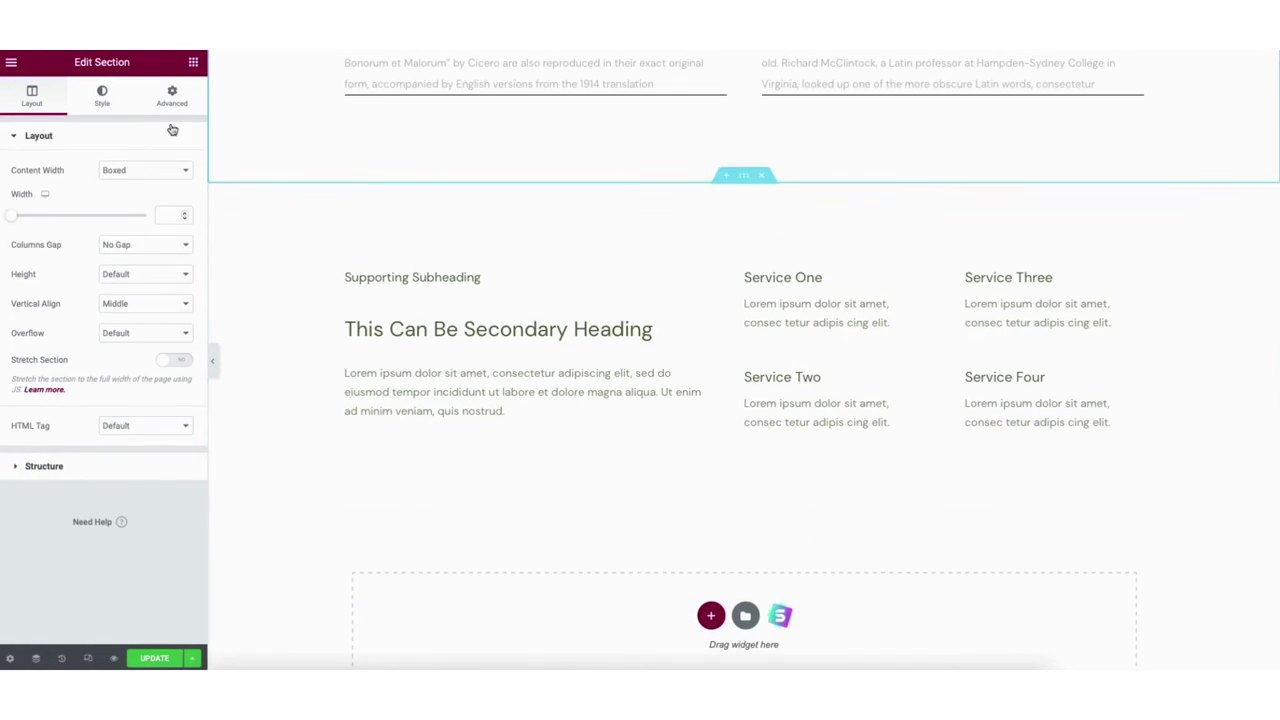
# Place a WPForms widget below the paragraph under "This Can Be Secondary Heading" and assign it the Contact Form.
pyautogui.click(194, 62)
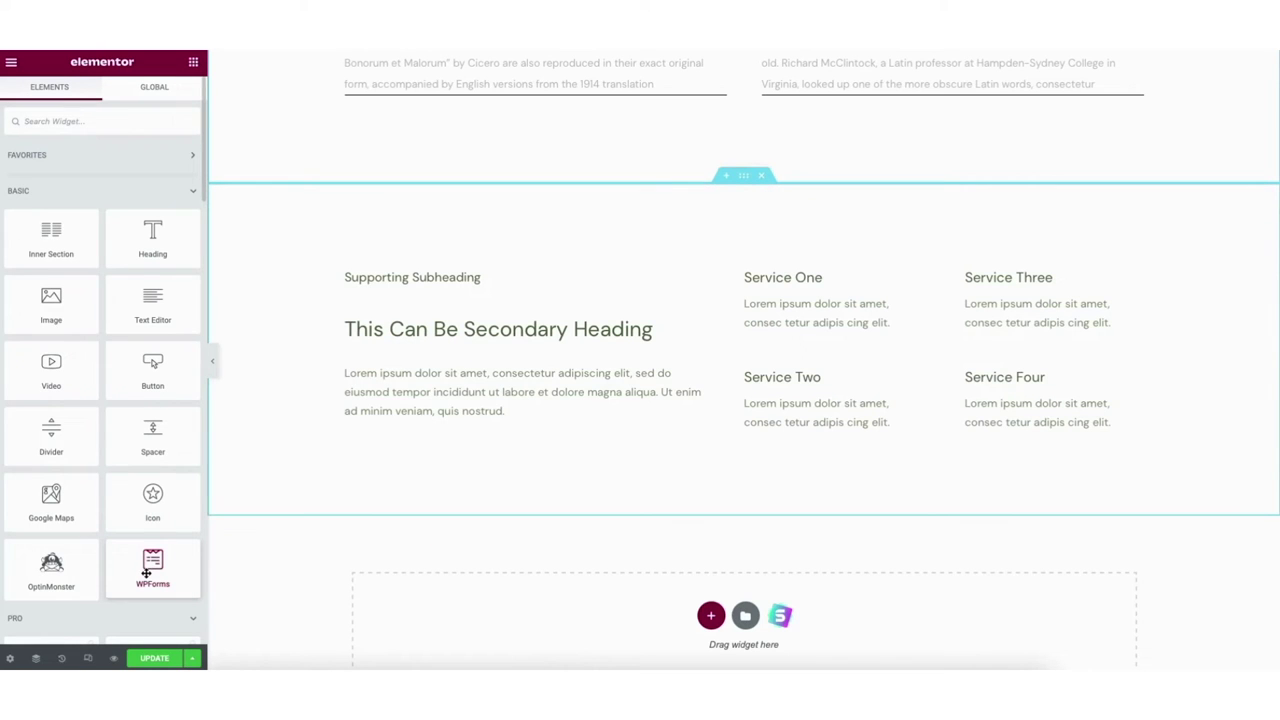
pyautogui.moveTo(146, 572); pyautogui.dragTo(449, 410)
pyautogui.click(60, 185)
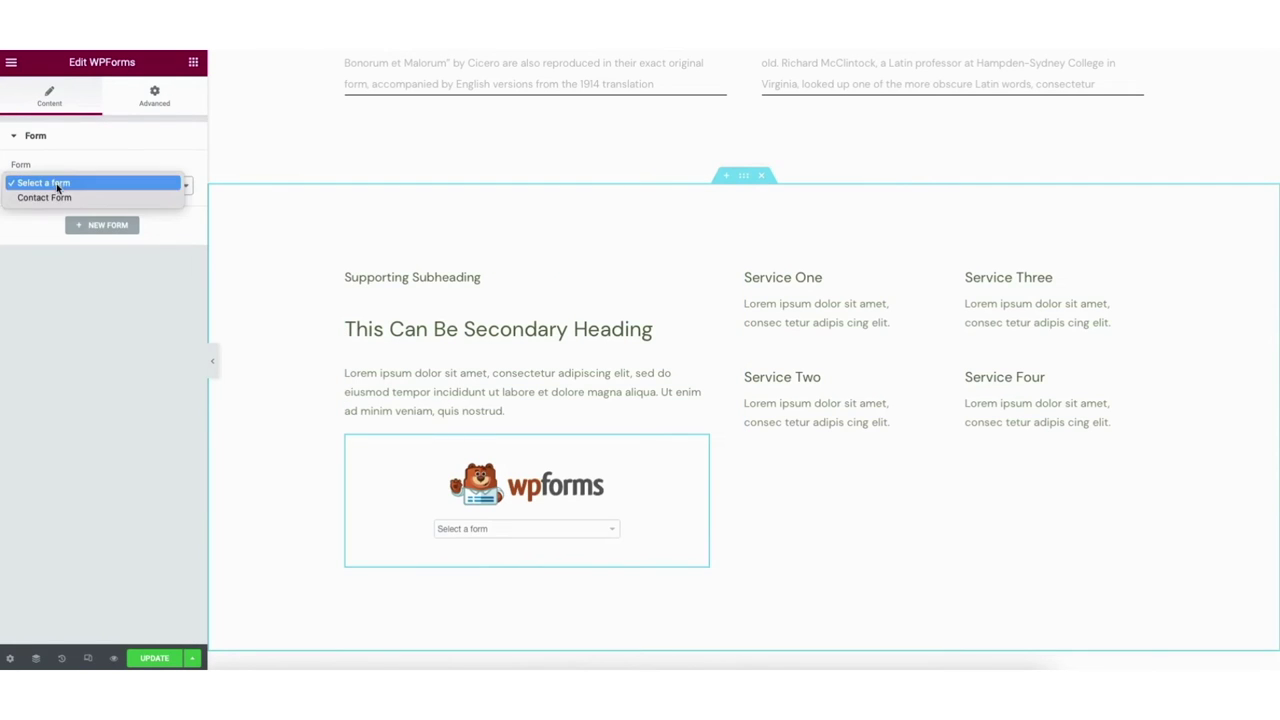
pyautogui.click(44, 197)
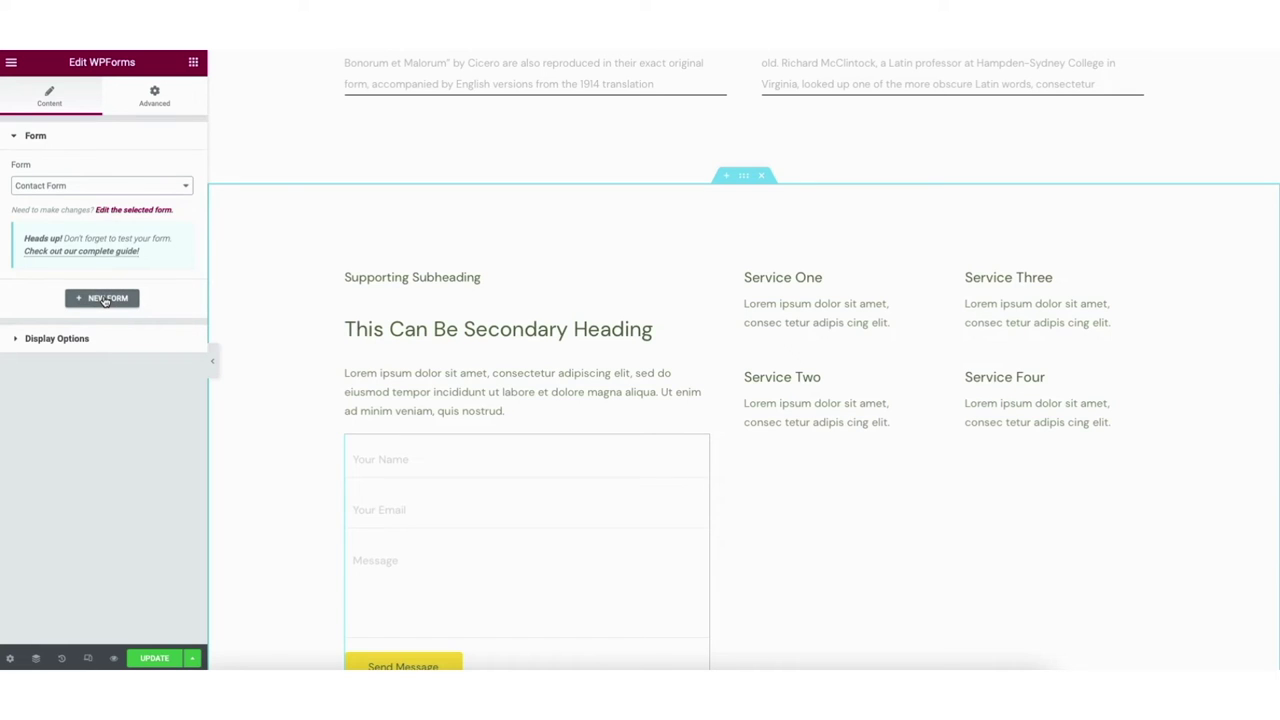
# Open the selected form for editing and add a new Email field directly below the Your Name field.
pyautogui.click(127, 211)
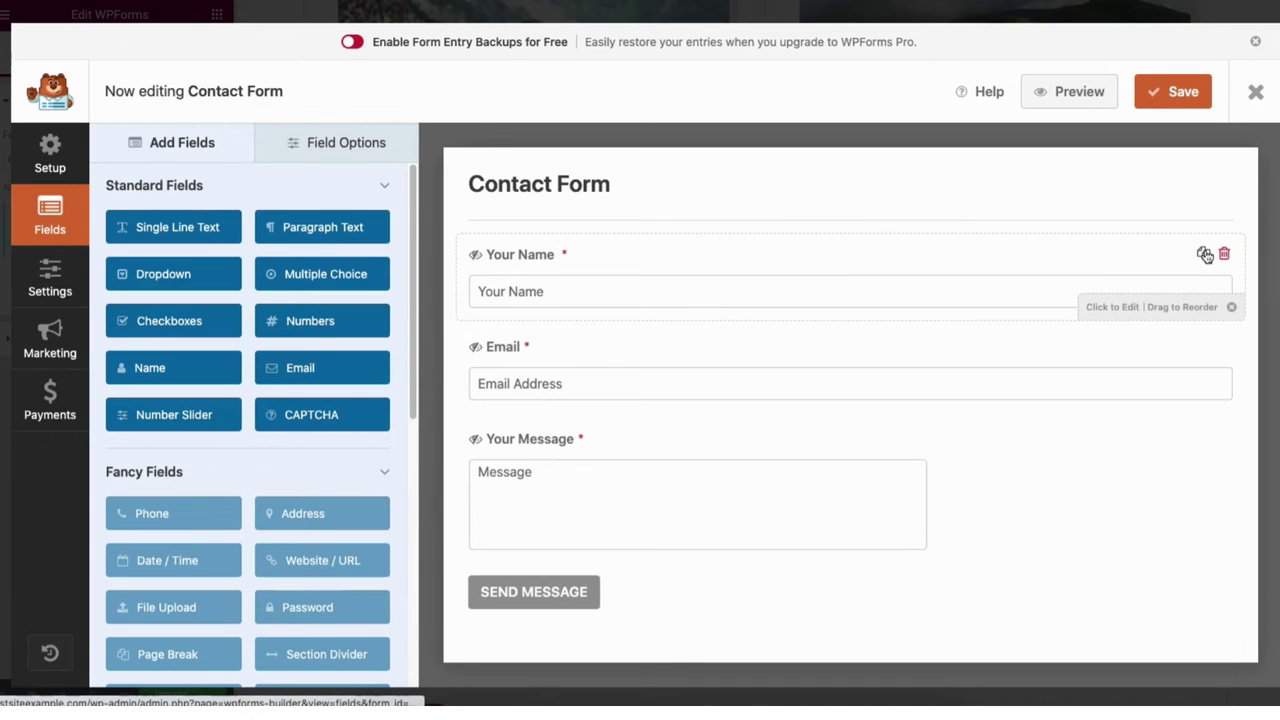
pyautogui.moveTo(593, 282); pyautogui.dragTo(568, 243)
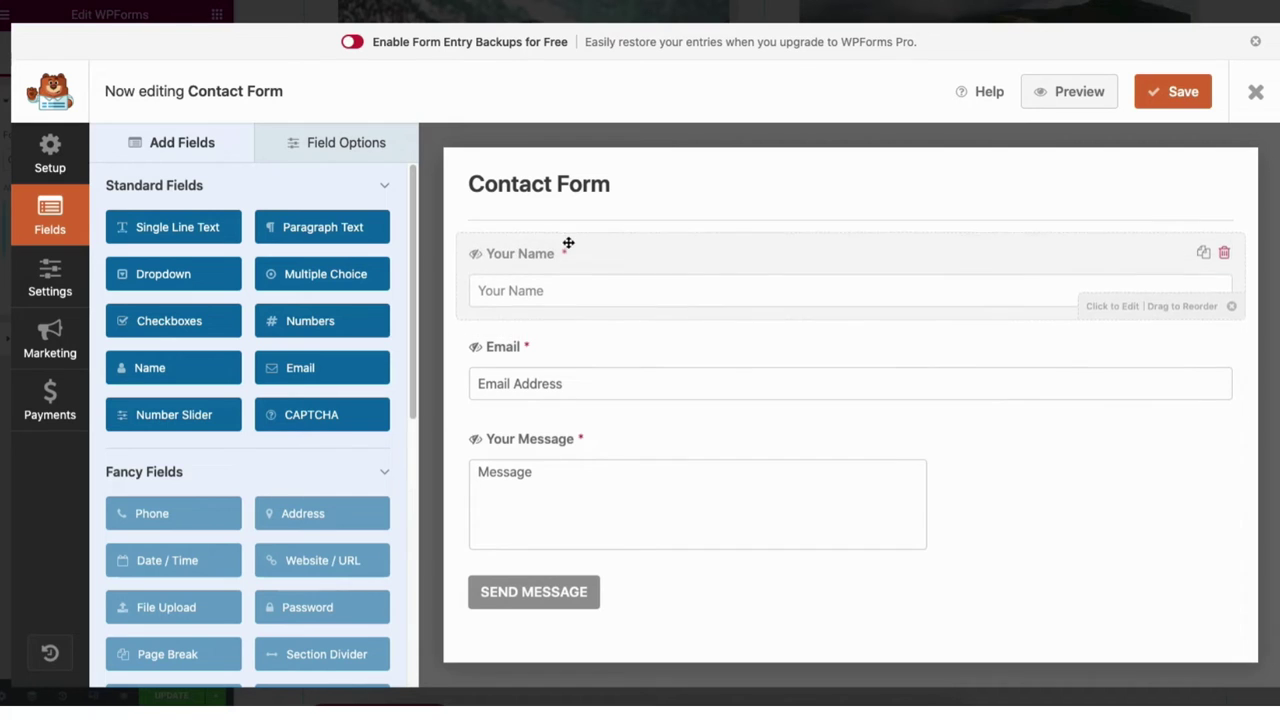
pyautogui.moveTo(290, 368); pyautogui.dragTo(506, 348)
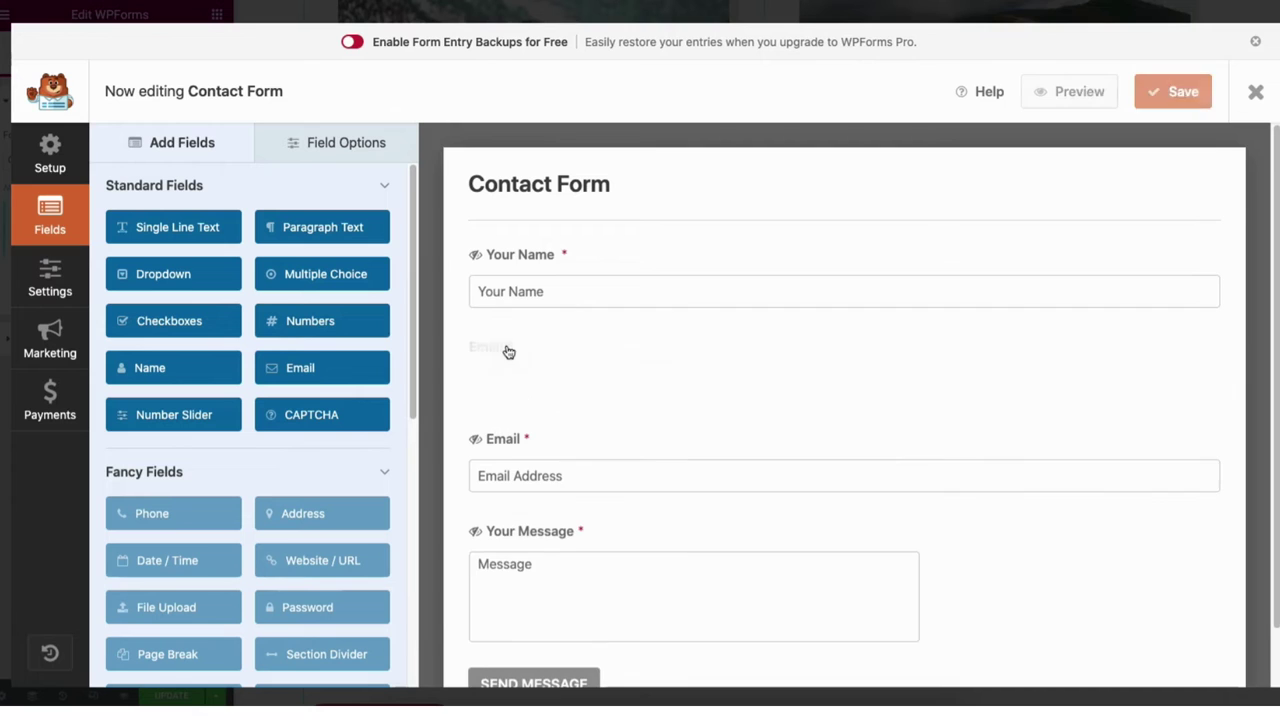
# Change the Your Name field's label to "Name" and switch its Required setting off and on again.
pyautogui.click(342, 147)
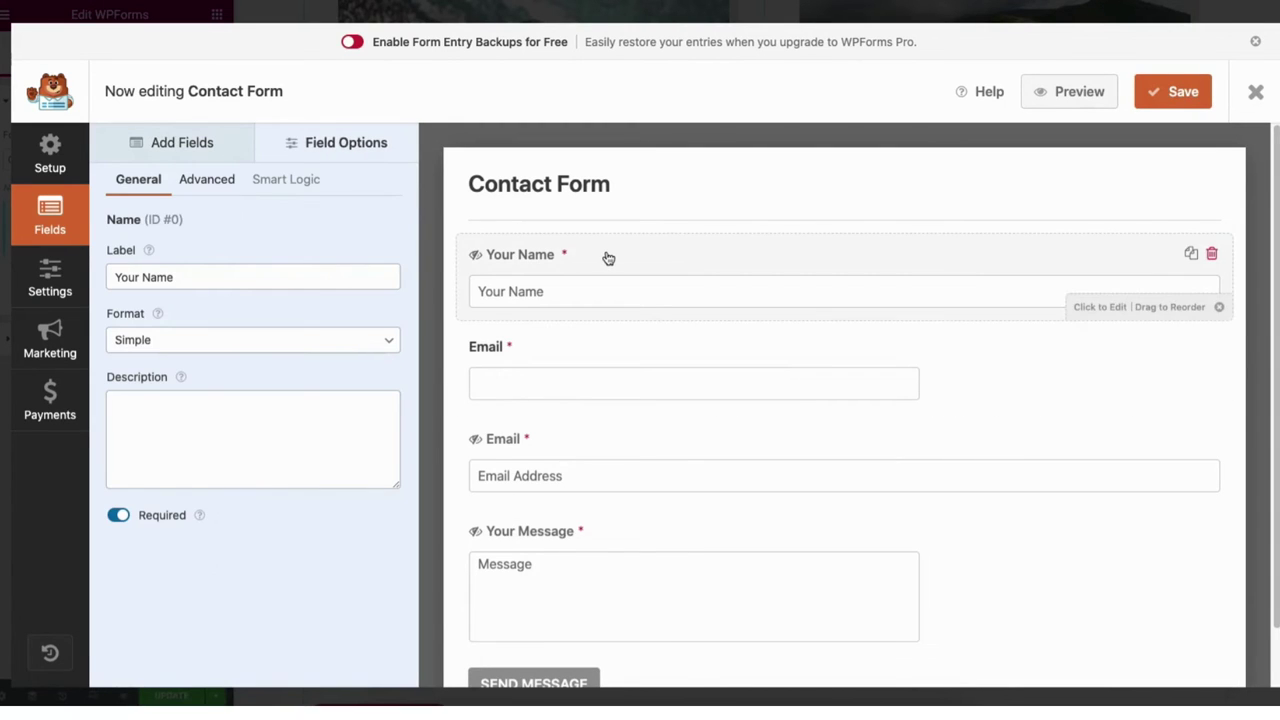
pyautogui.click(144, 277)
pyautogui.press('BackSpace')
pyautogui.press('BackSpace')
pyautogui.press('BackSpace')
pyautogui.press('BackSpace')
pyautogui.press('BackSpace')
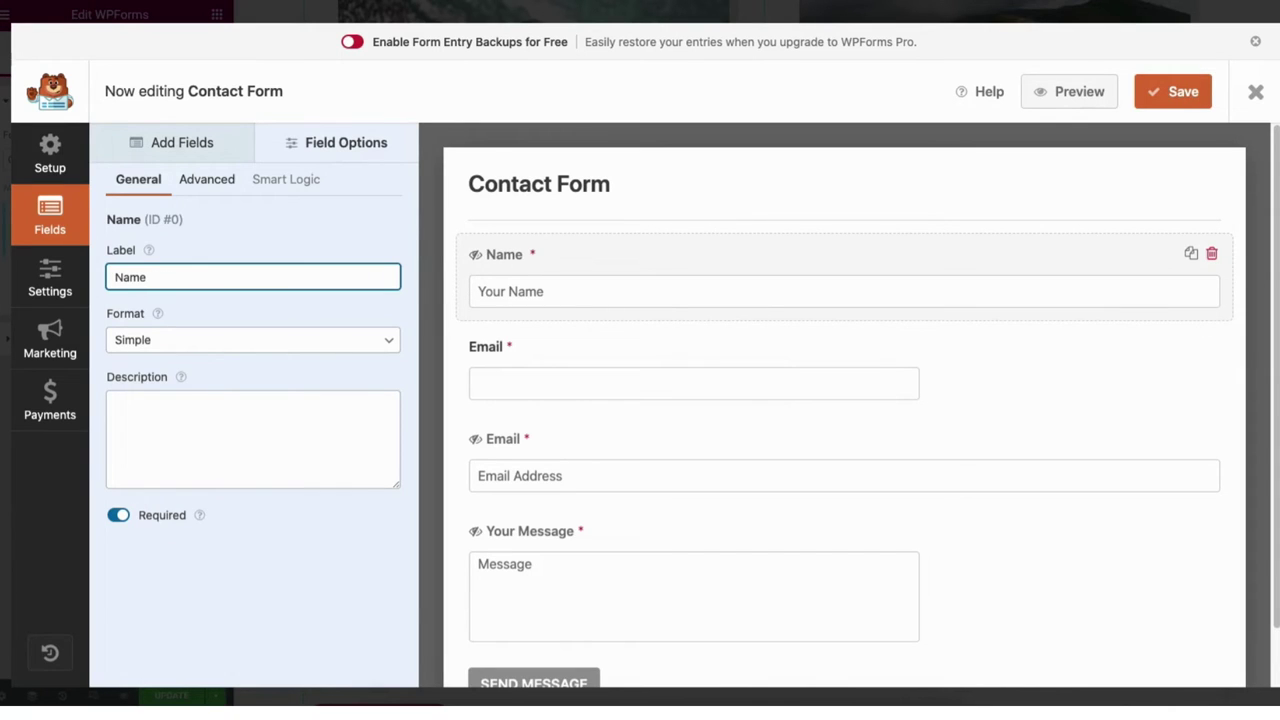
pyautogui.click(118, 518)
pyautogui.click(118, 518)
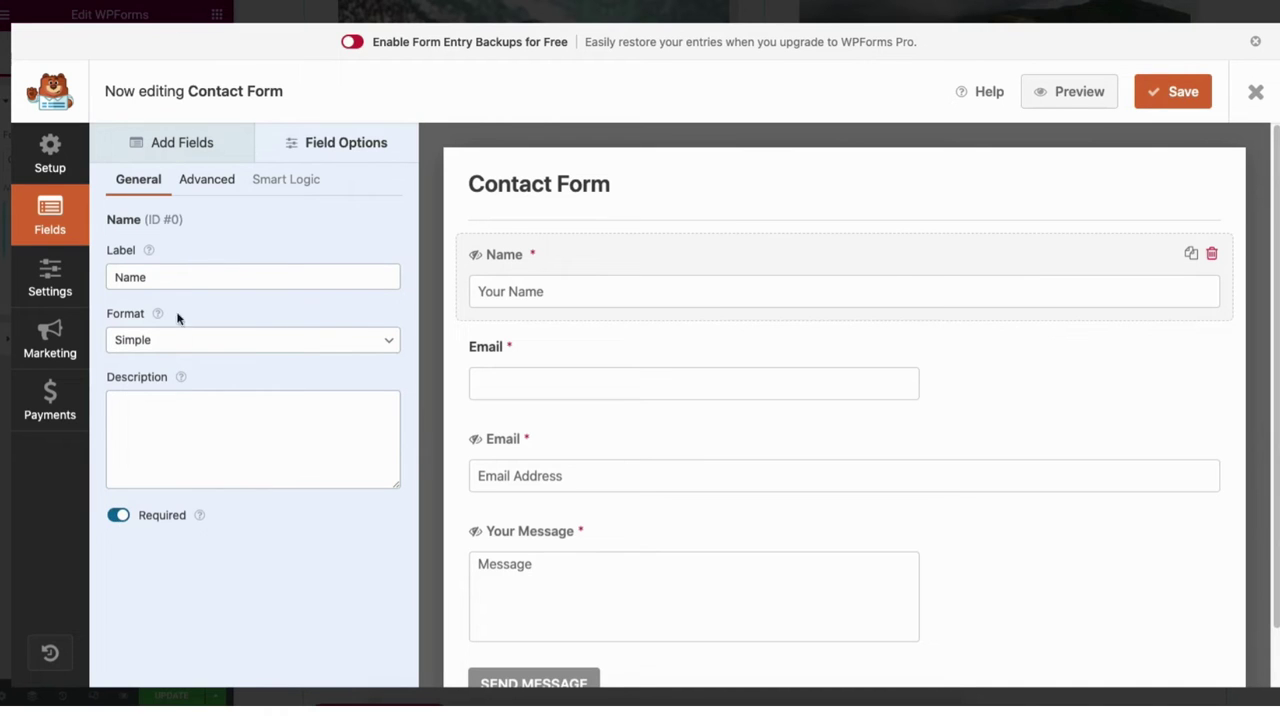
# Try different field sizes in the Name field's advanced options, leave it at Large, and close the form builder.
pyautogui.click(207, 181)
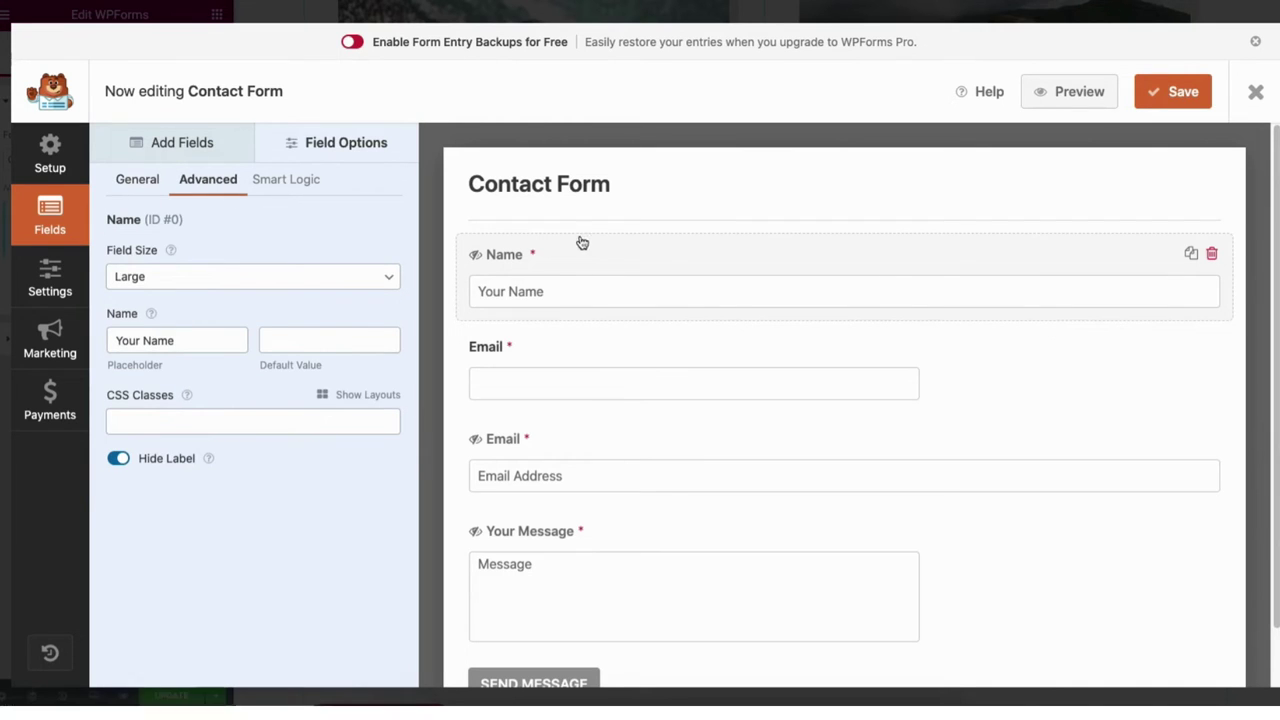
pyautogui.click(158, 277)
pyautogui.click(151, 262)
pyautogui.click(153, 277)
pyautogui.click(150, 262)
pyautogui.click(150, 279)
pyautogui.click(150, 308)
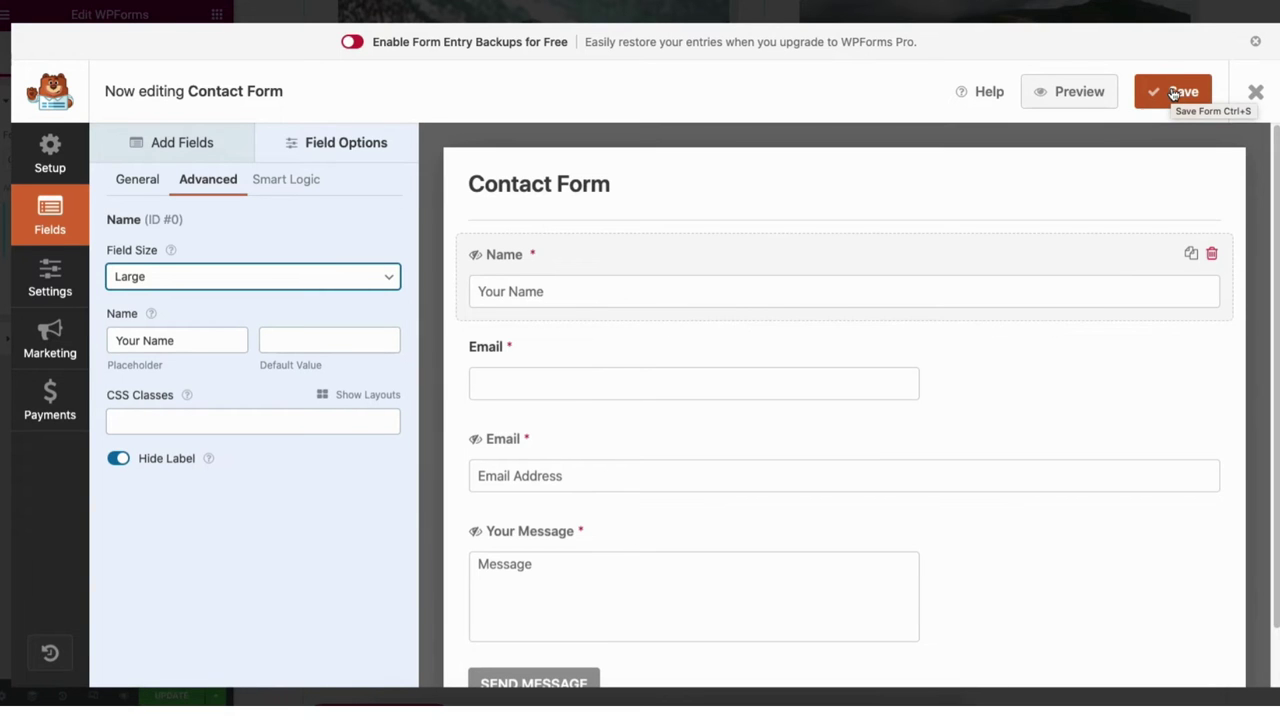
pyautogui.click(1268, 103)
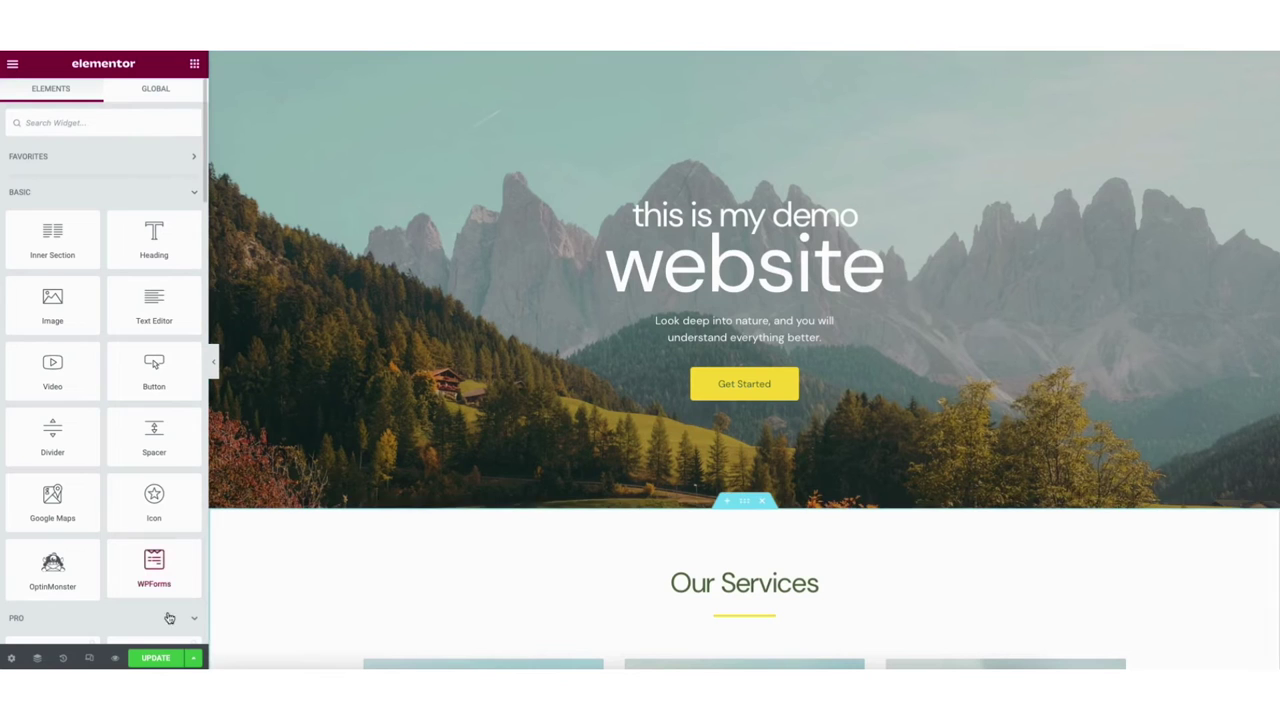
# Preview the page in responsive mode at tablet size and at mobile size.
pyautogui.click(195, 659)
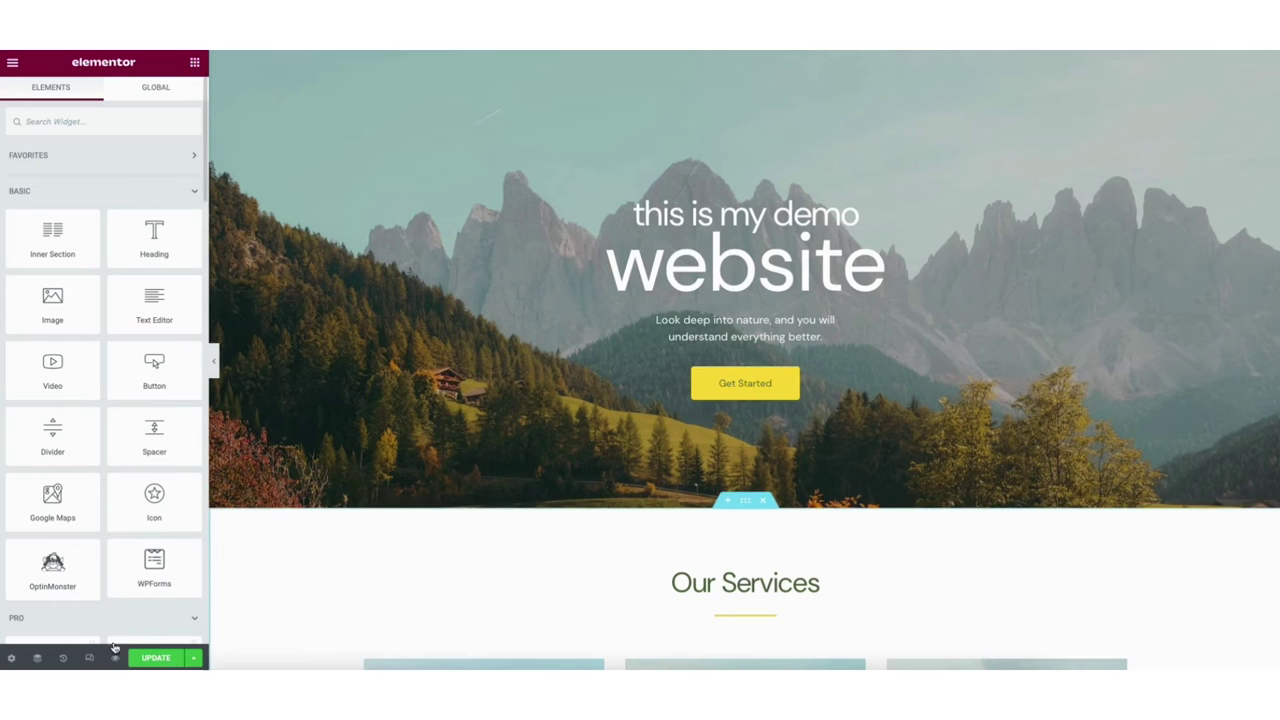
pyautogui.click(89, 660)
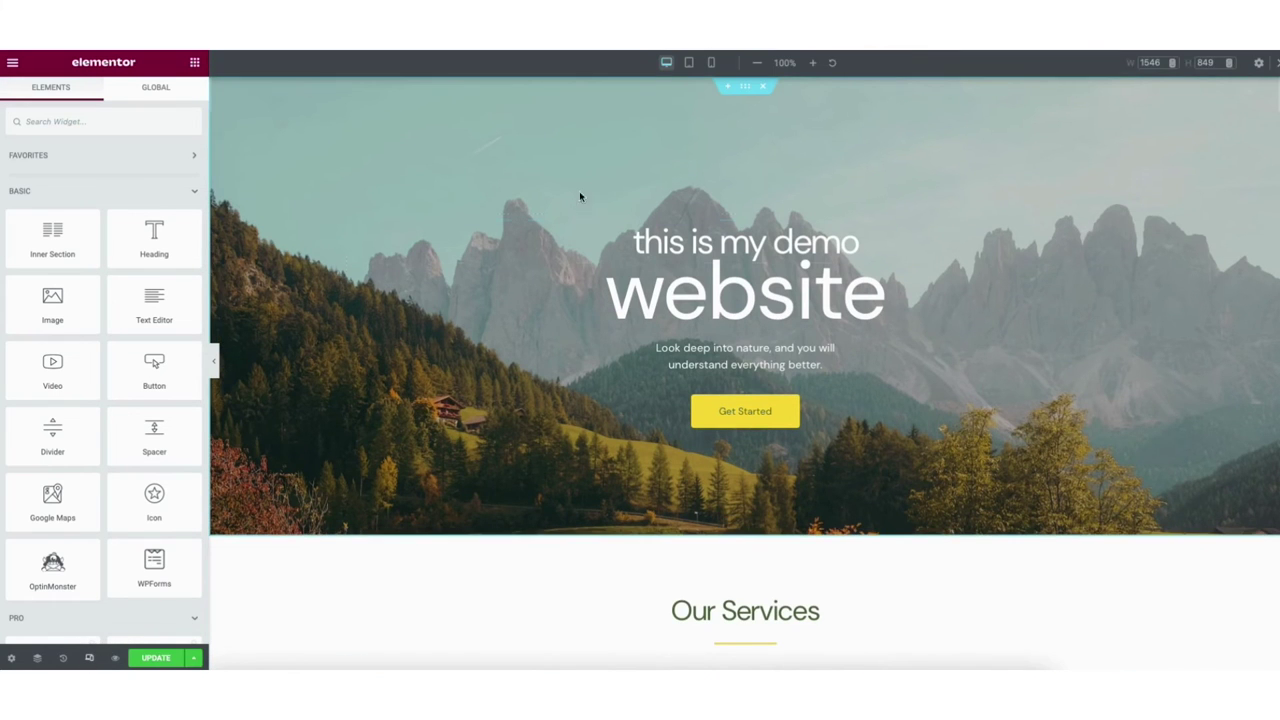
pyautogui.click(689, 63)
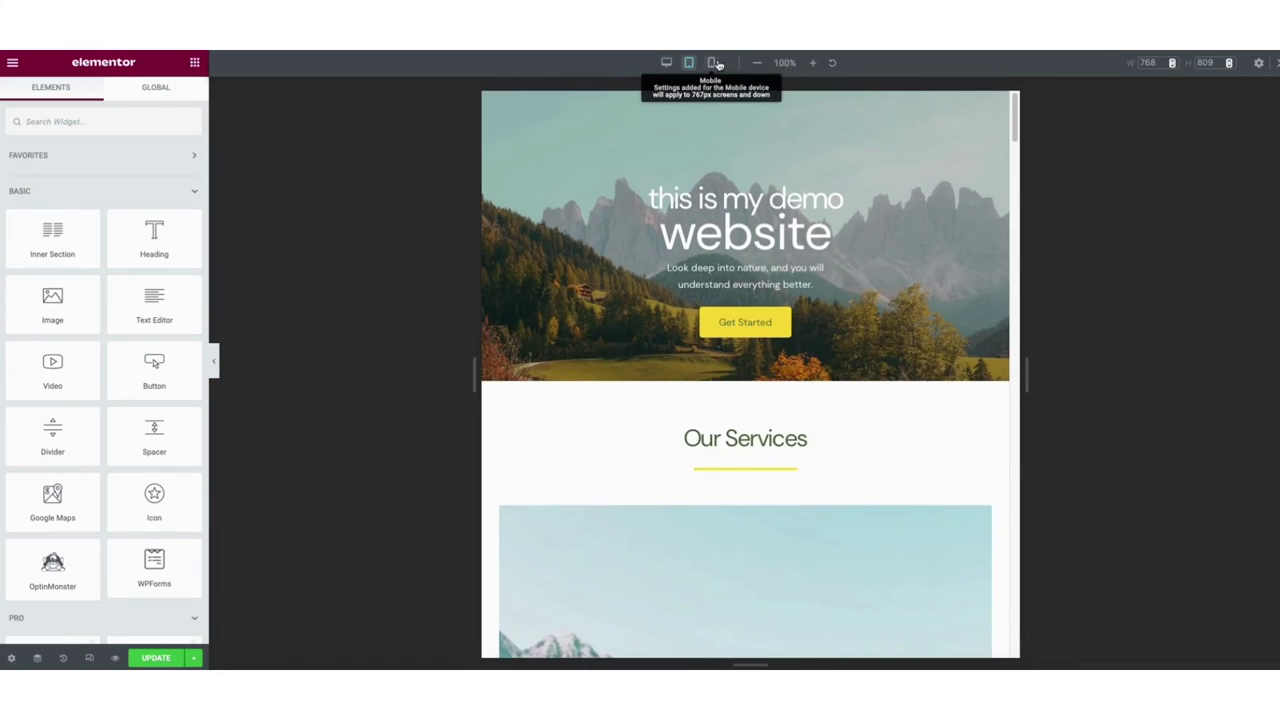
pyautogui.click(715, 63)
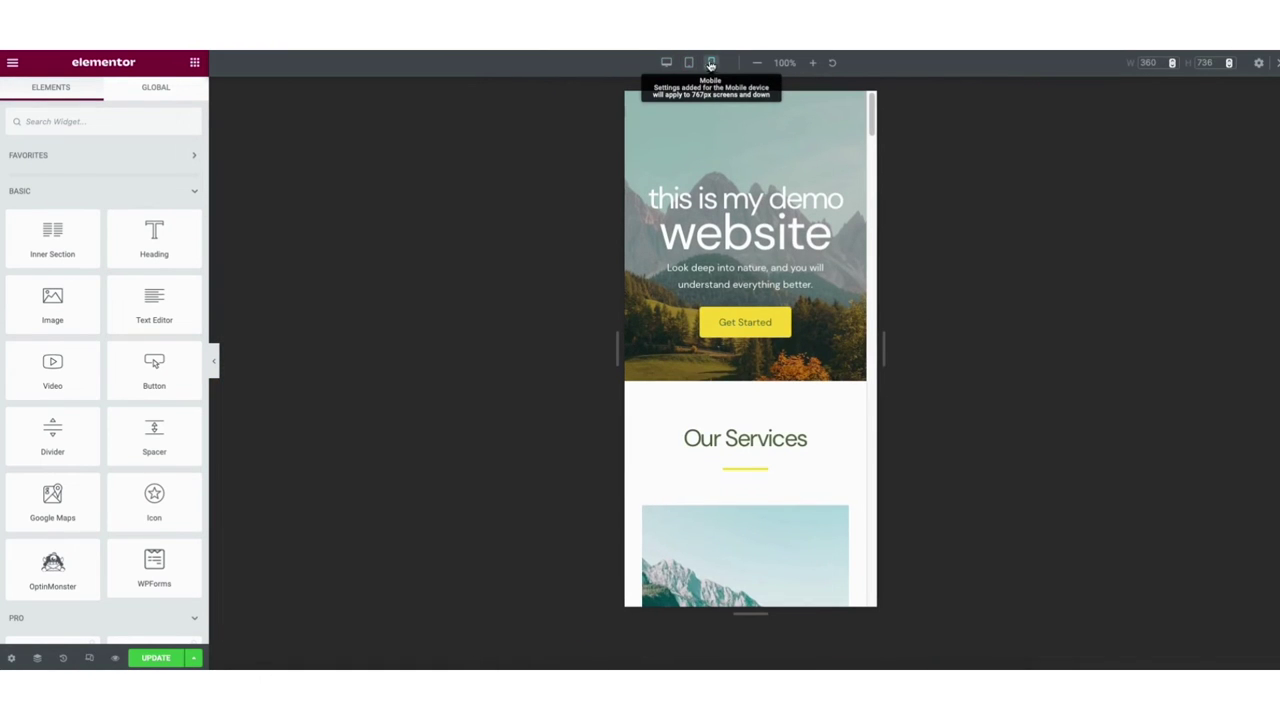
# Look over the Site Settings, close them, and view the page outside the editor.
pyautogui.click(12, 63)
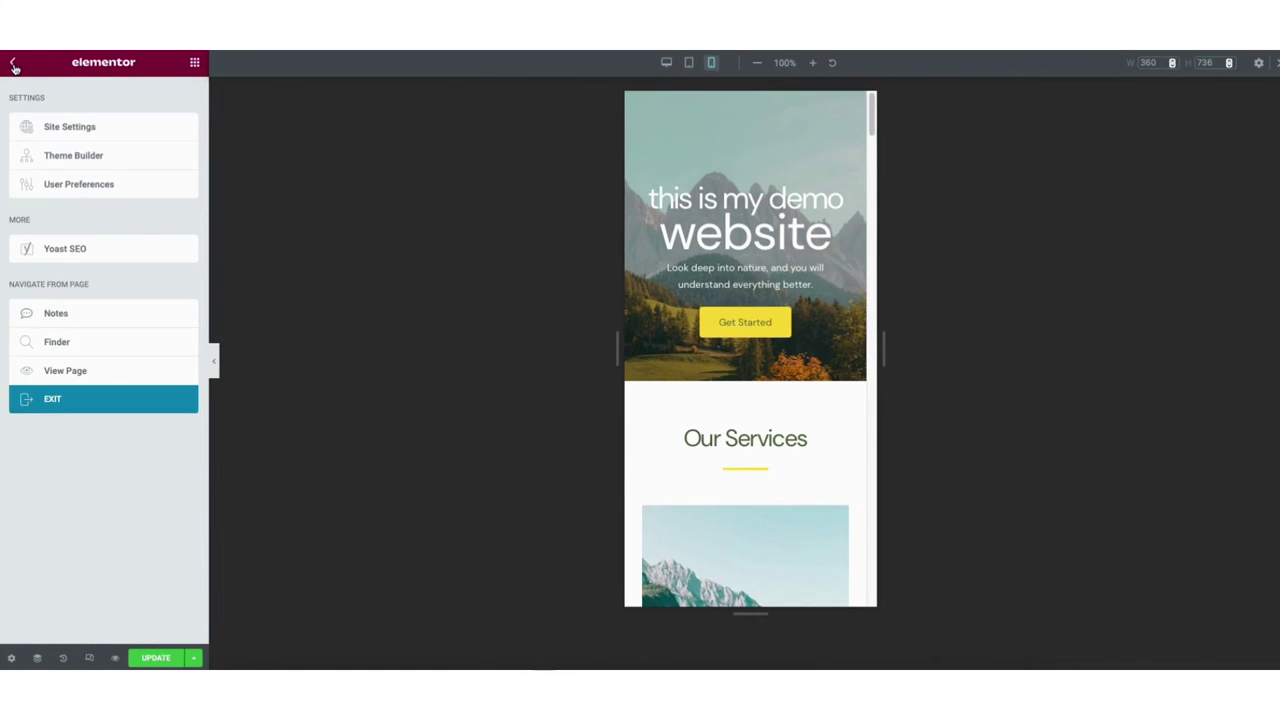
pyautogui.click(69, 128)
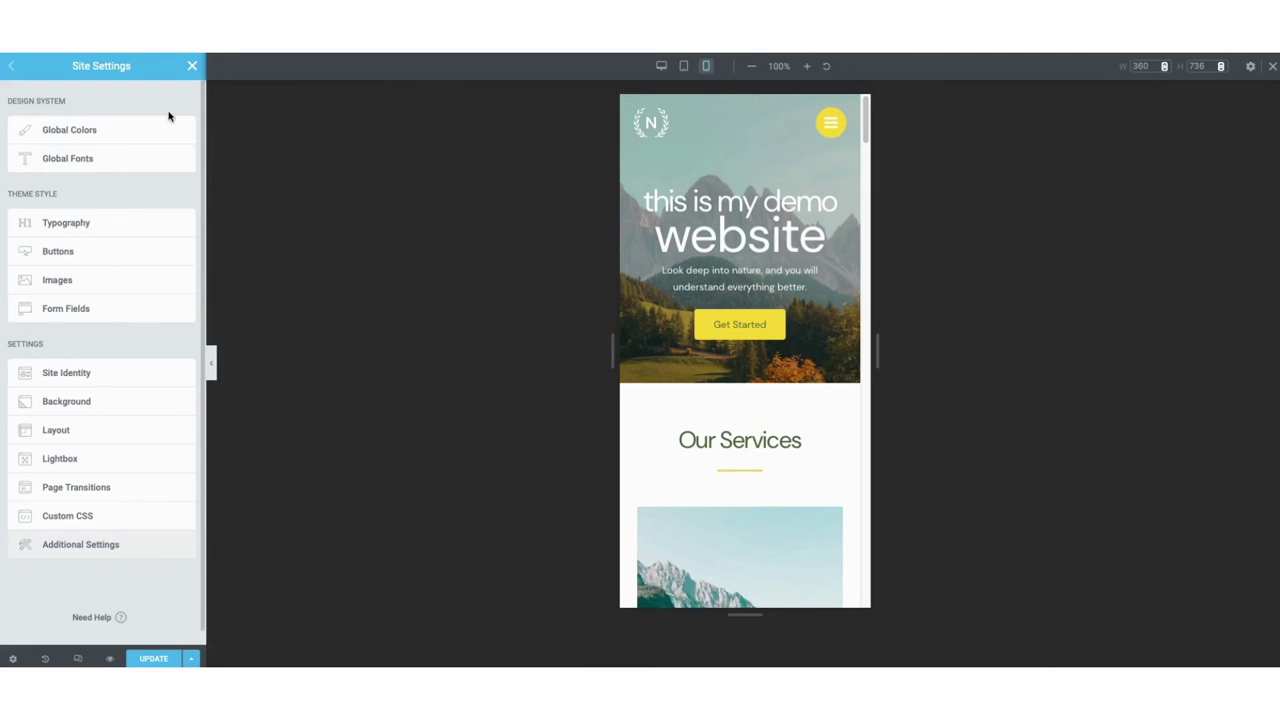
pyautogui.click(192, 66)
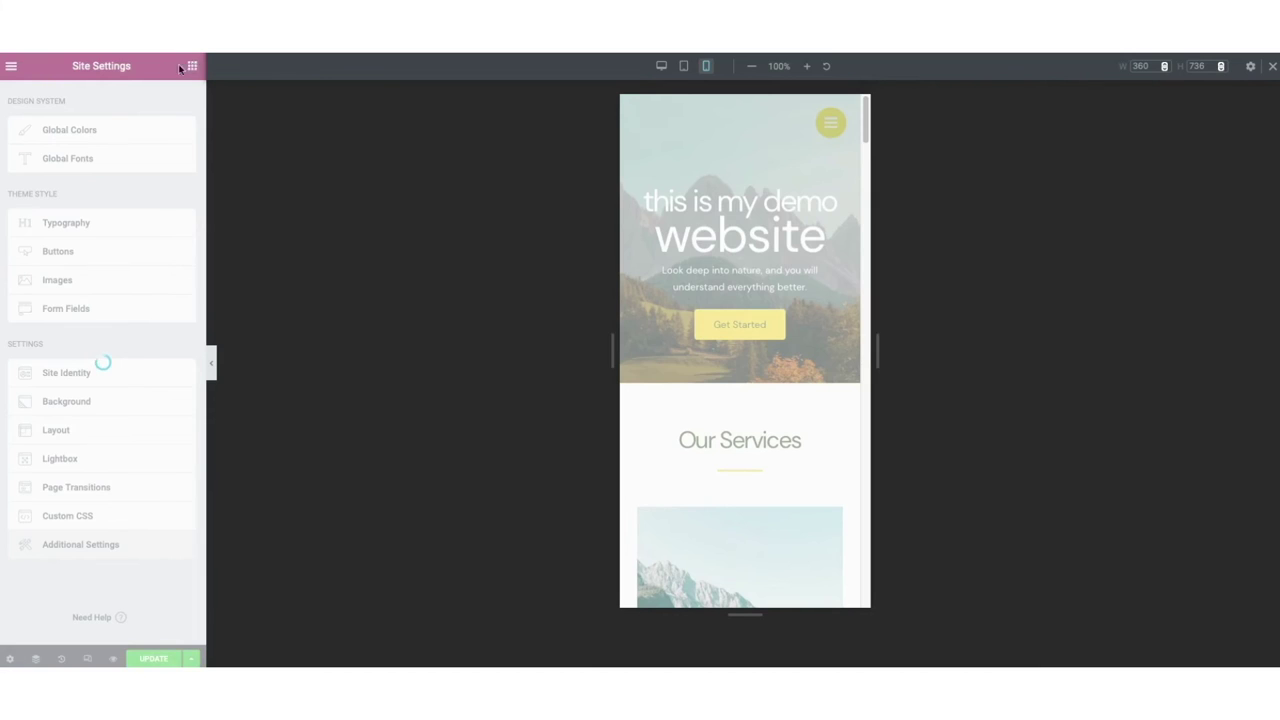
pyautogui.click(12, 65)
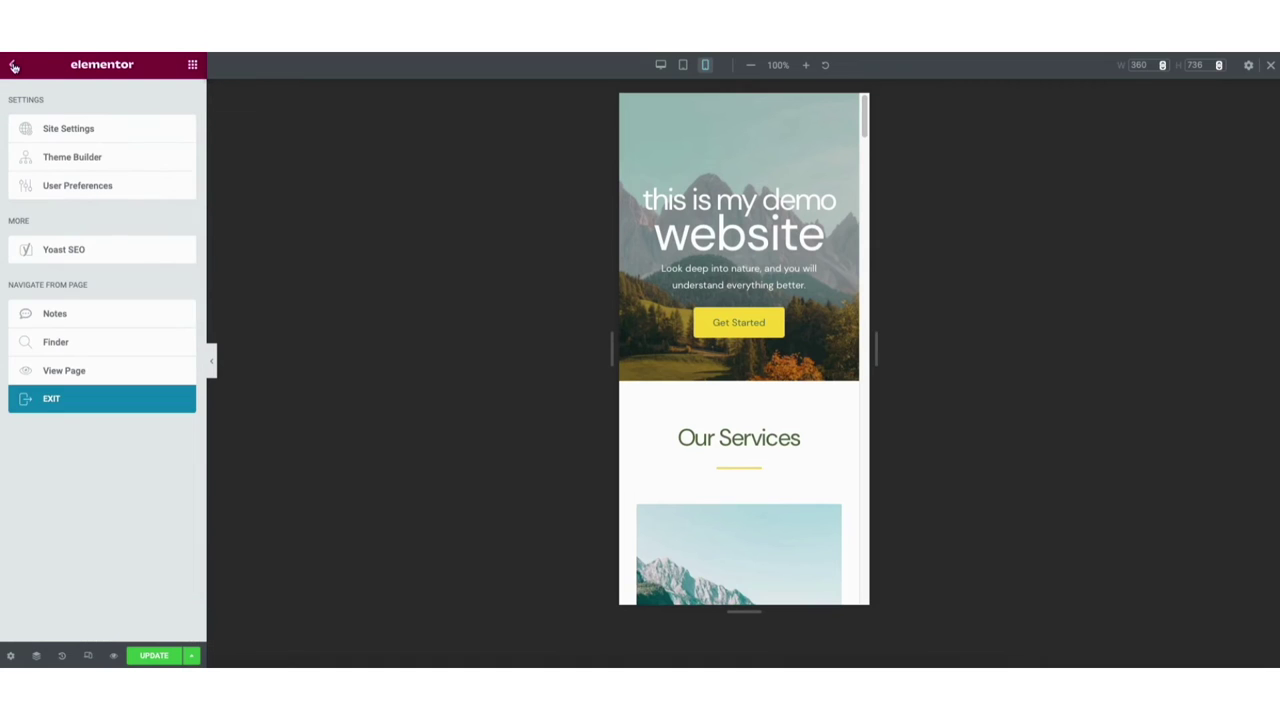
pyautogui.click(64, 371)
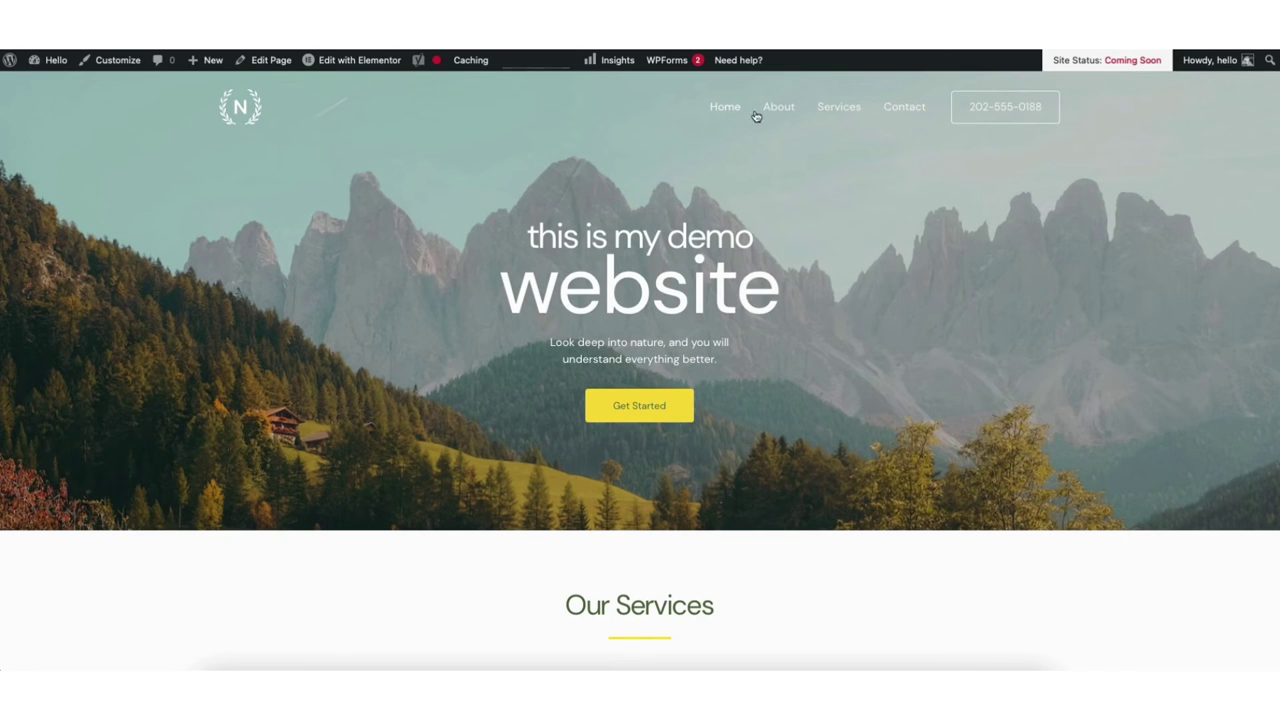
# Go to the WordPress dashboard from the site and open the list of all pages.
pyautogui.moveTo(345, 62)
pyautogui.moveTo(54, 68)
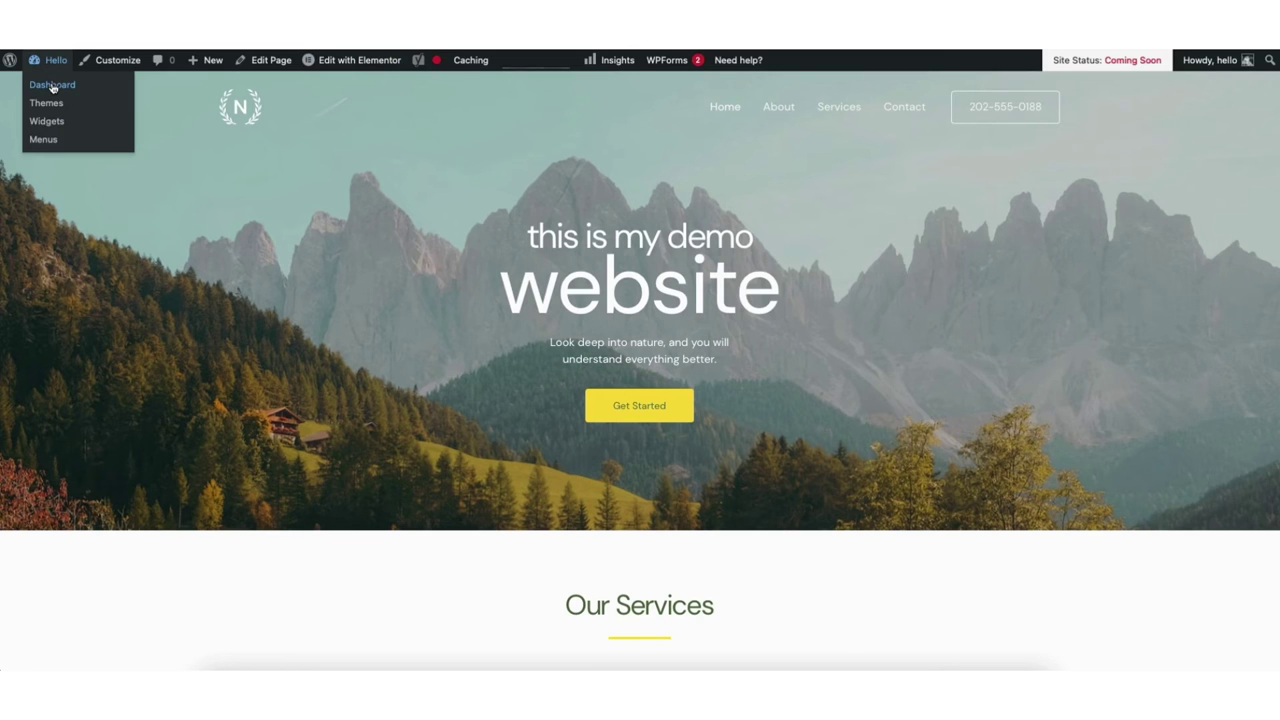
pyautogui.click(52, 86)
pyautogui.moveTo(44, 294)
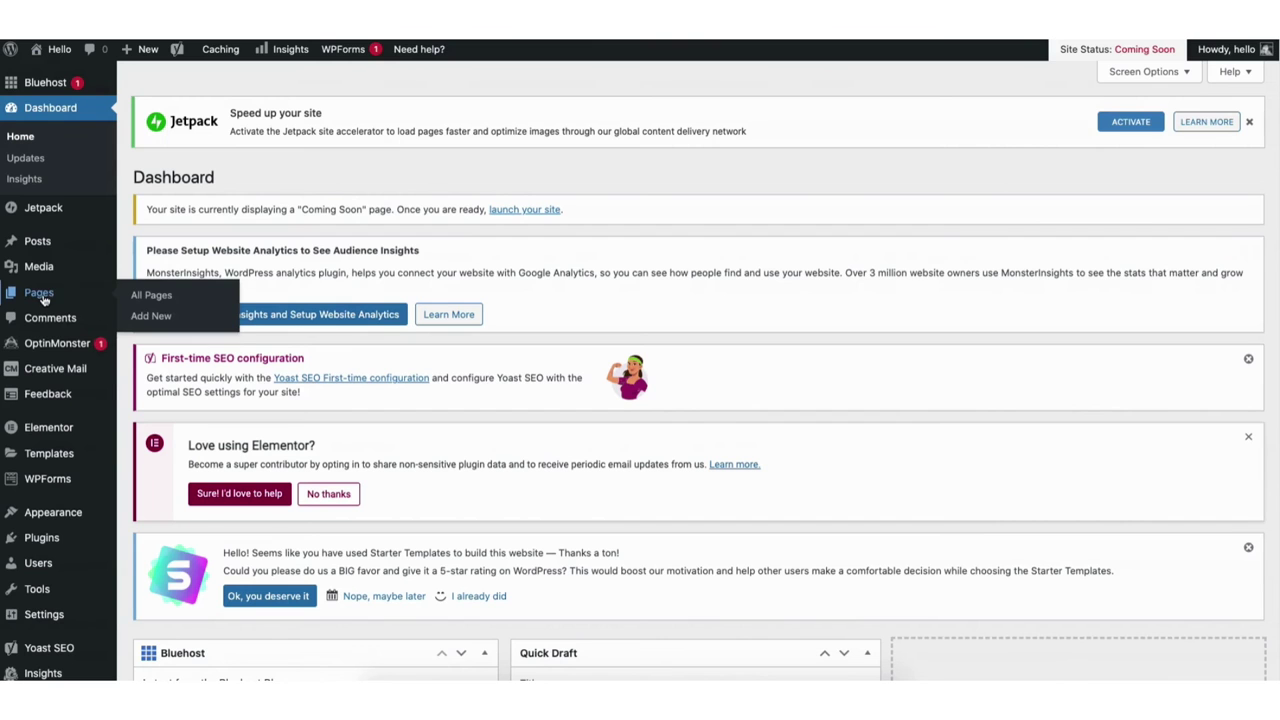
pyautogui.click(151, 295)
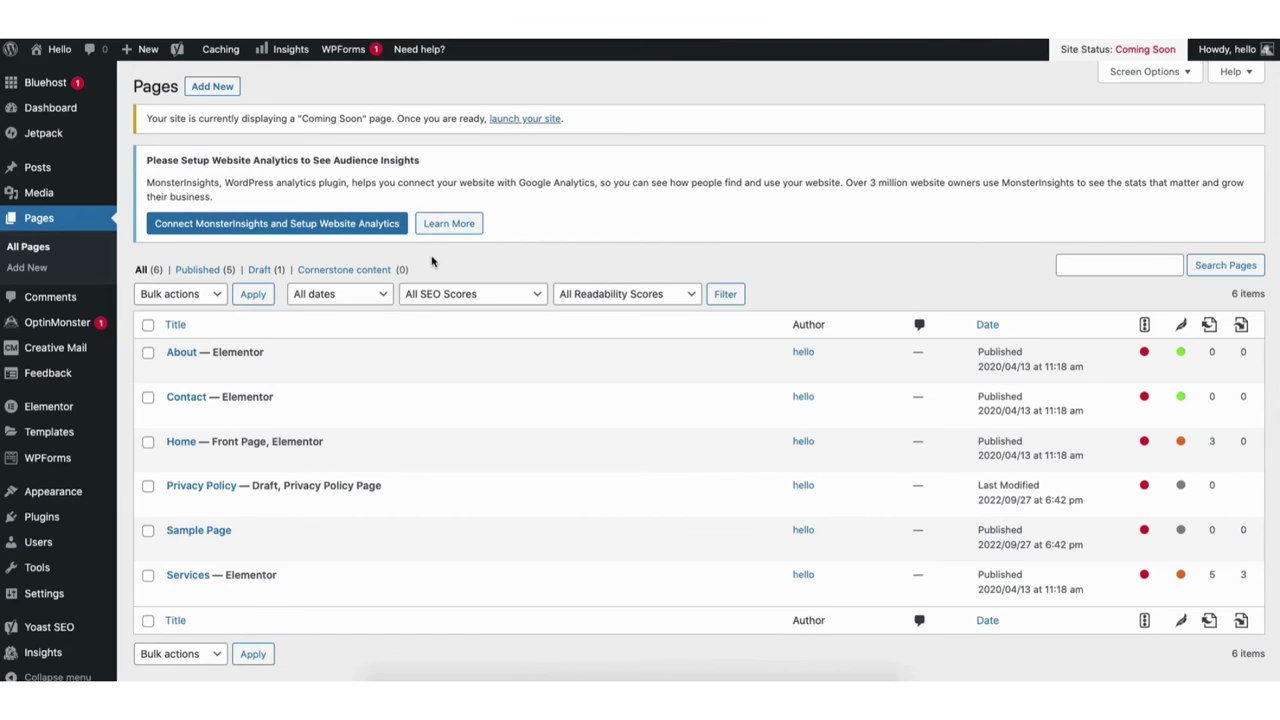
# Open the Media Library and bring up its area for uploading new files.
pyautogui.moveTo(38, 192)
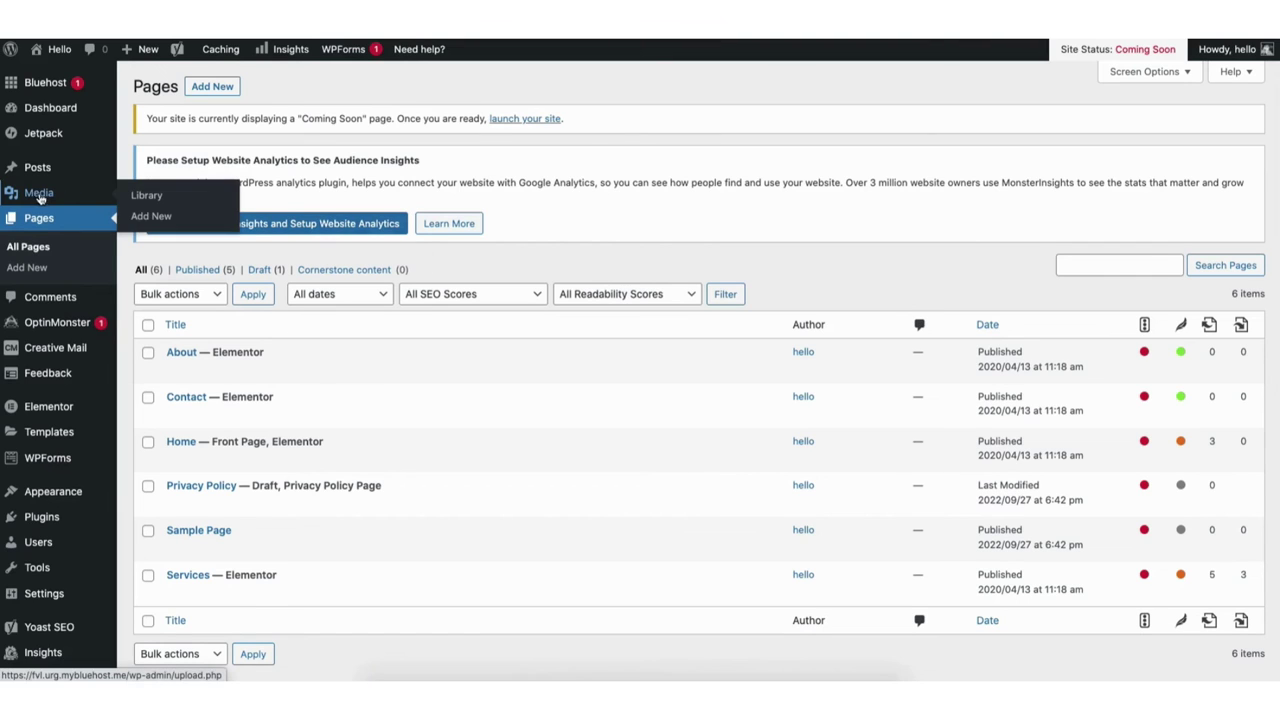
pyautogui.click(147, 197)
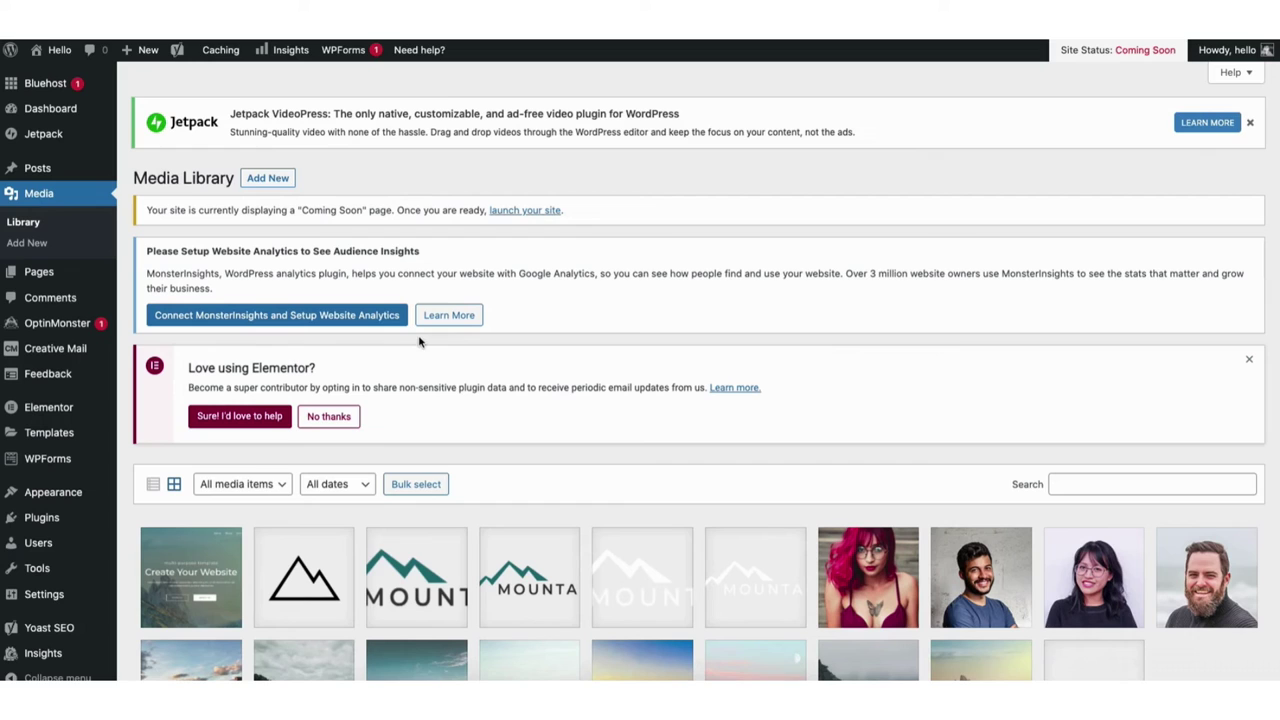
pyautogui.click(270, 180)
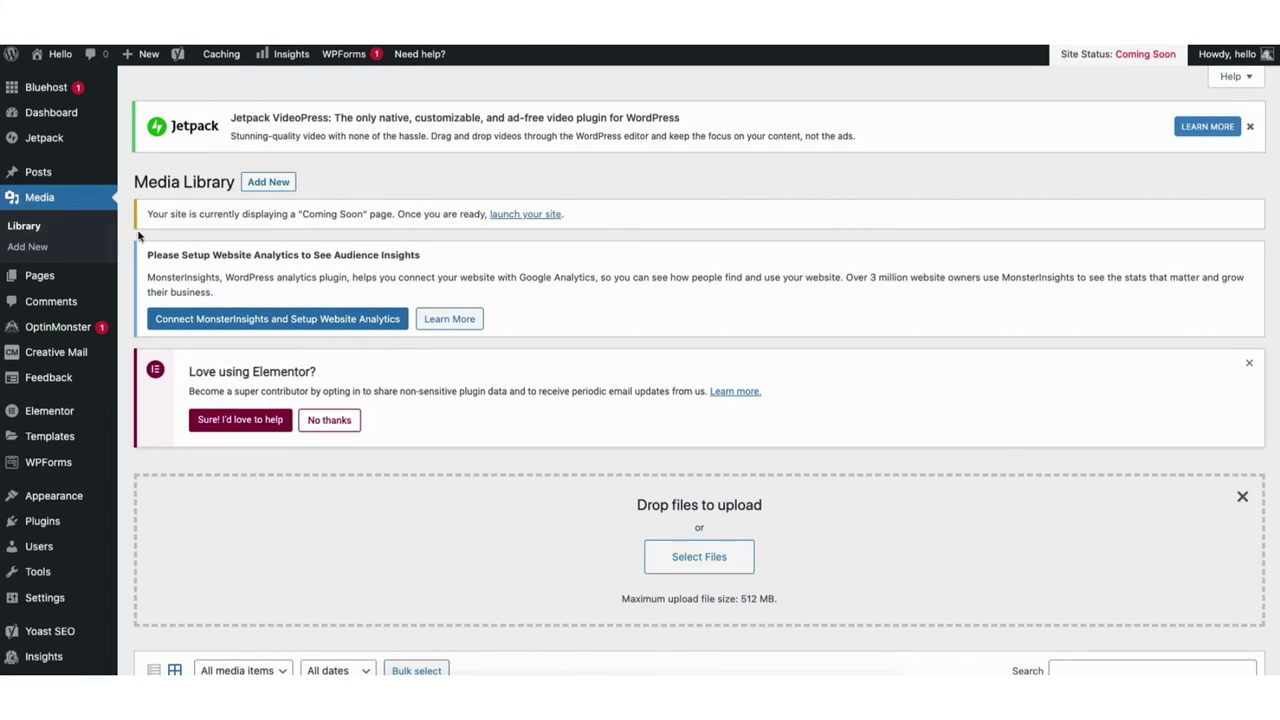
# Review the list of all posts and the site's comments.
pyautogui.moveTo(40, 176)
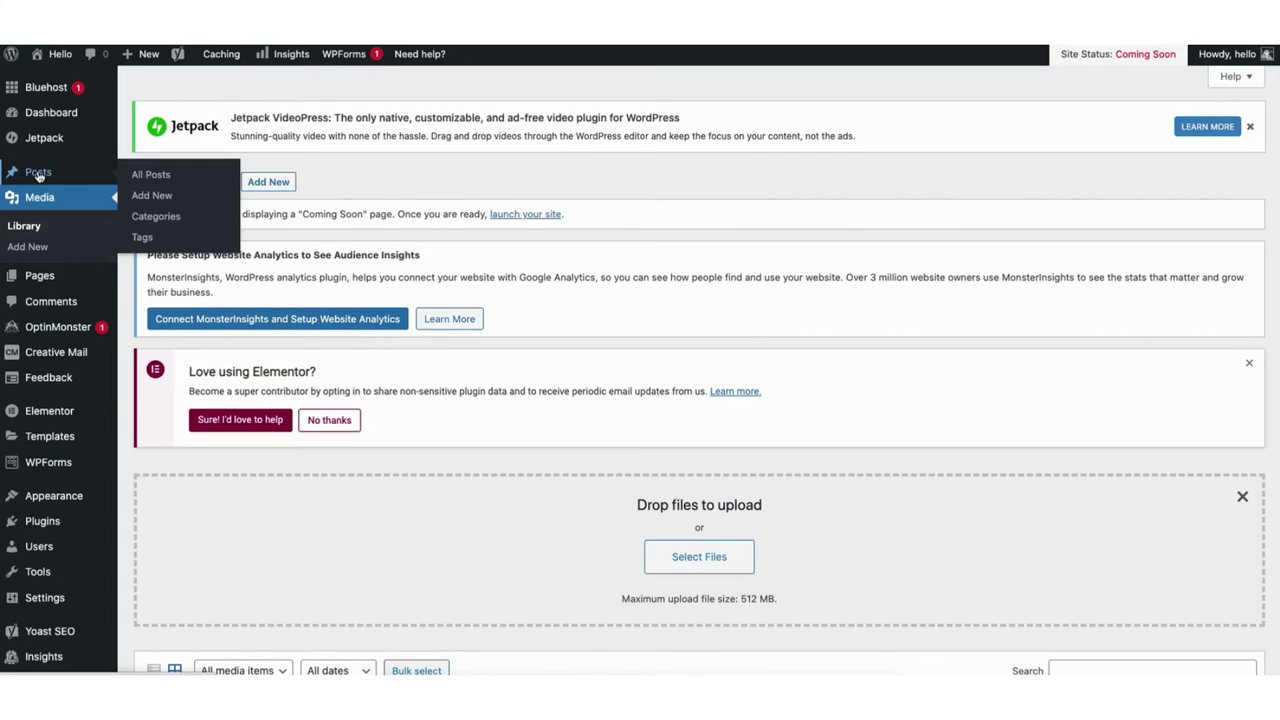
pyautogui.click(152, 175)
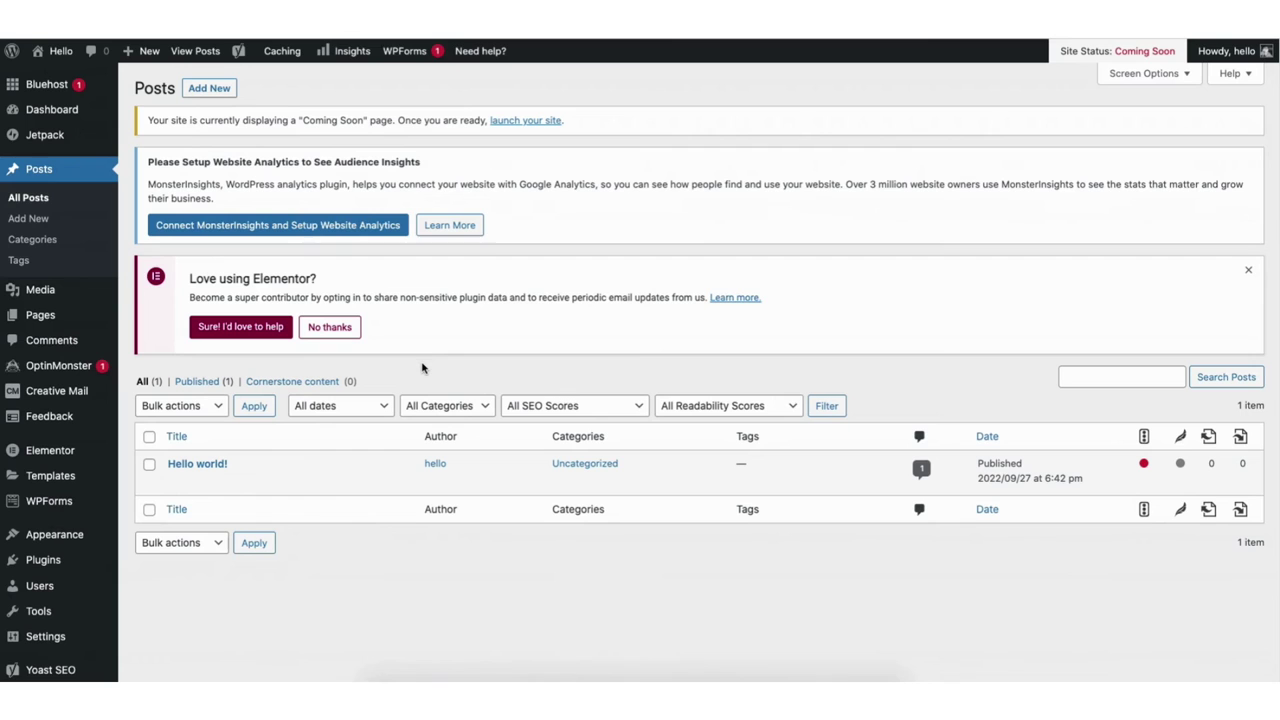
pyautogui.click(50, 343)
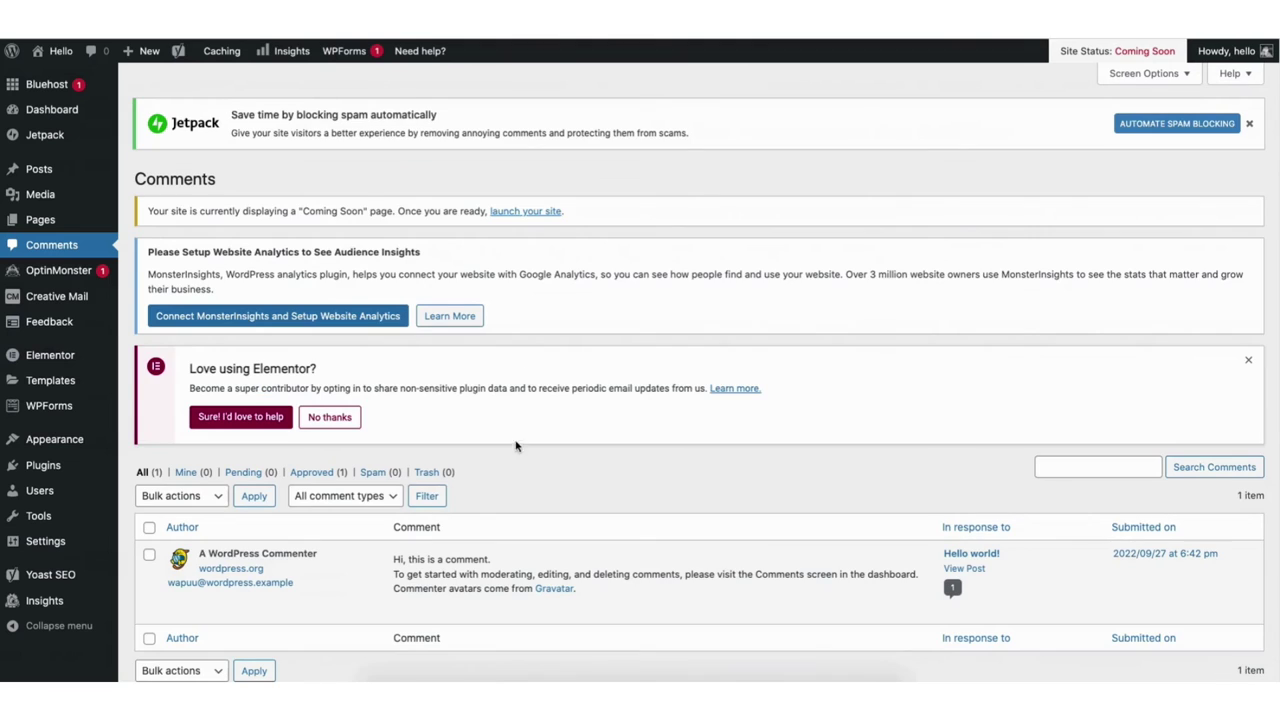
pyautogui.moveTo(427, 576)
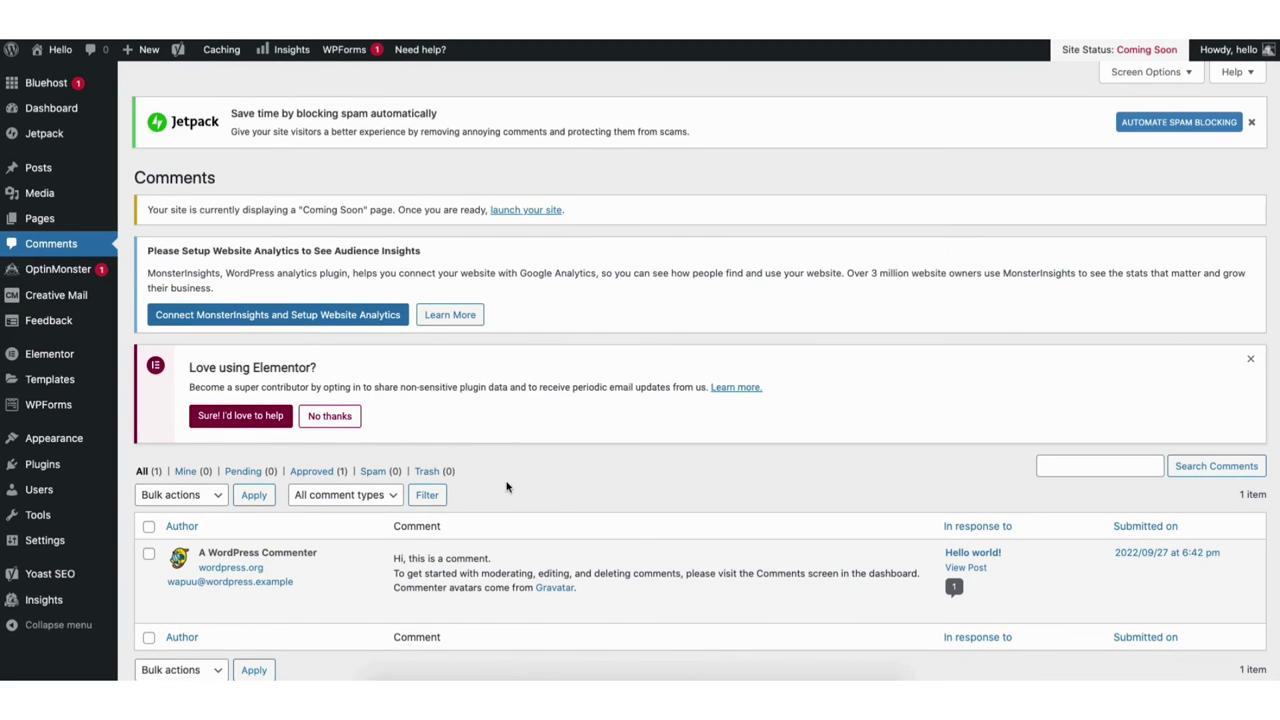
# Look at the page for adding new plugins and open the site's menu editor at the "about us" menu structure.
pyautogui.moveTo(48, 470)
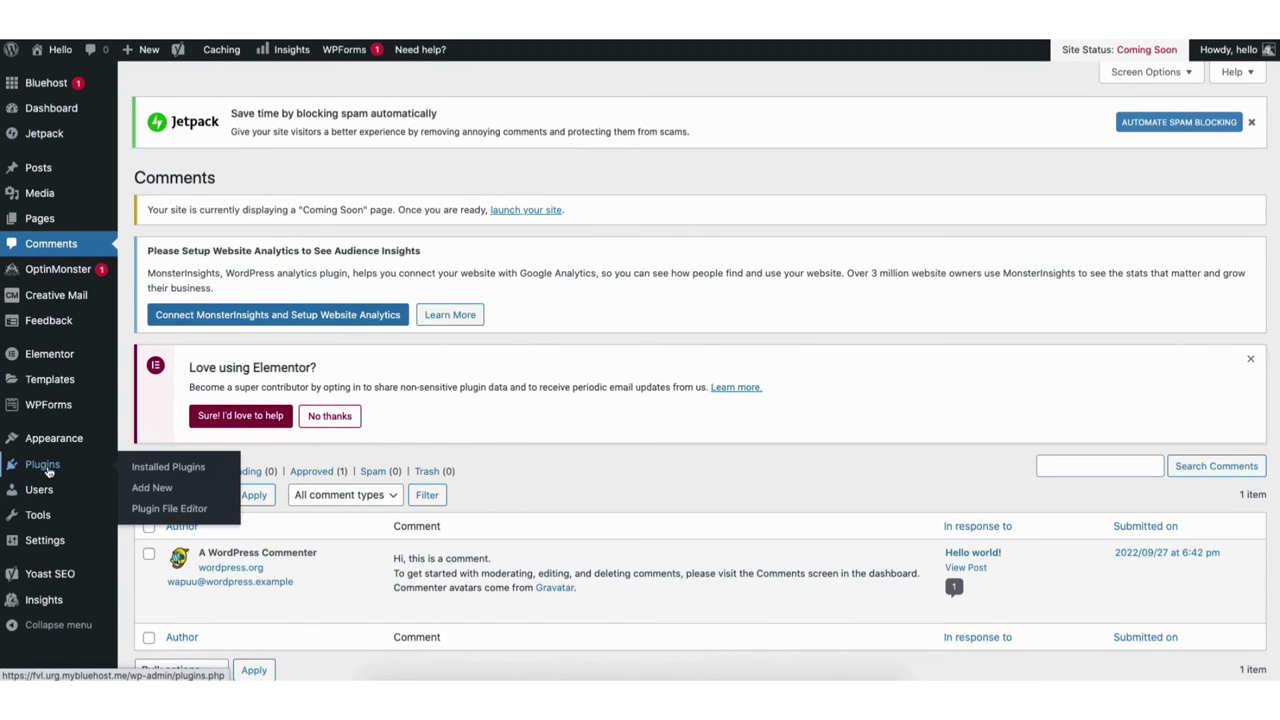
pyautogui.click(153, 490)
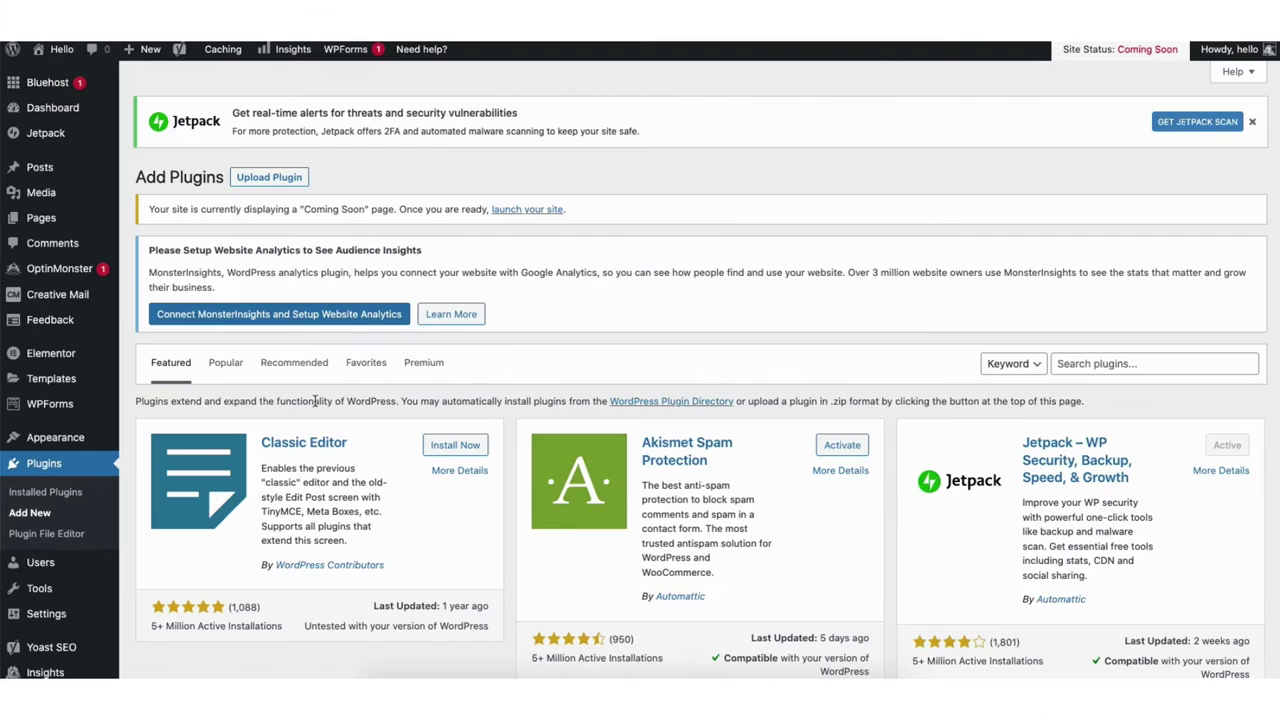
pyautogui.moveTo(55, 445)
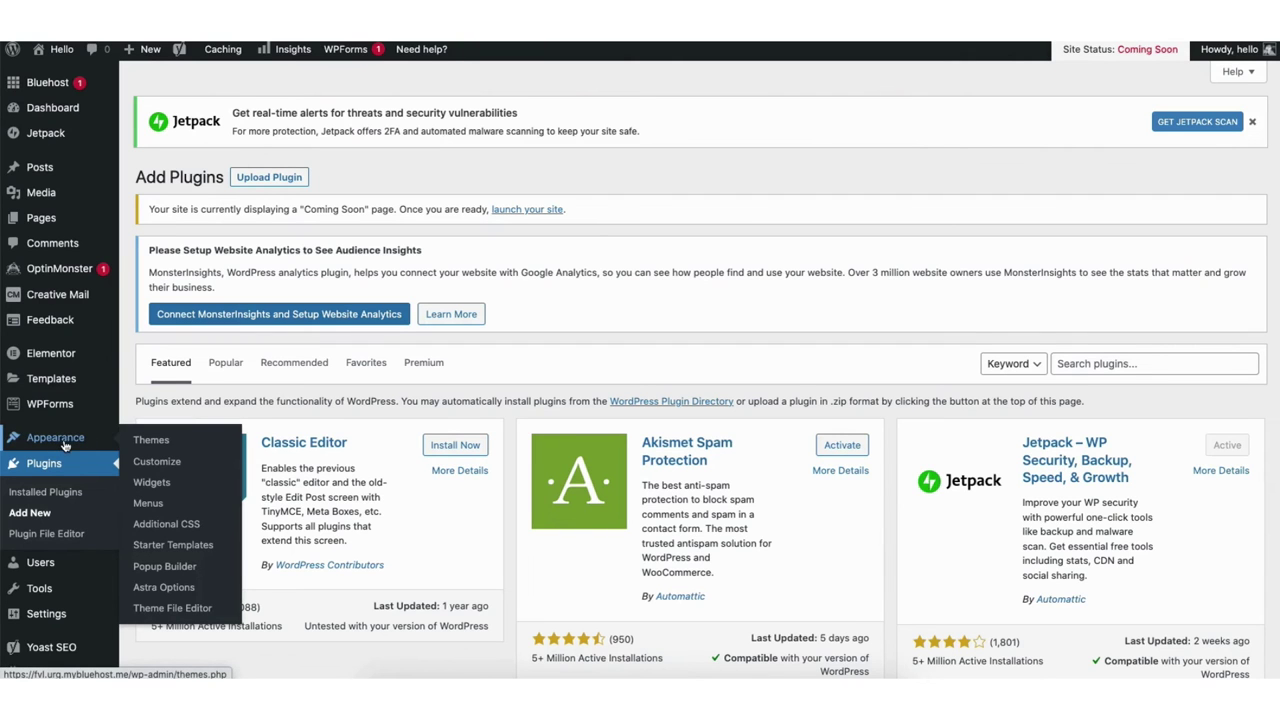
pyautogui.click(148, 505)
pyautogui.scroll(-3, 640, 370)
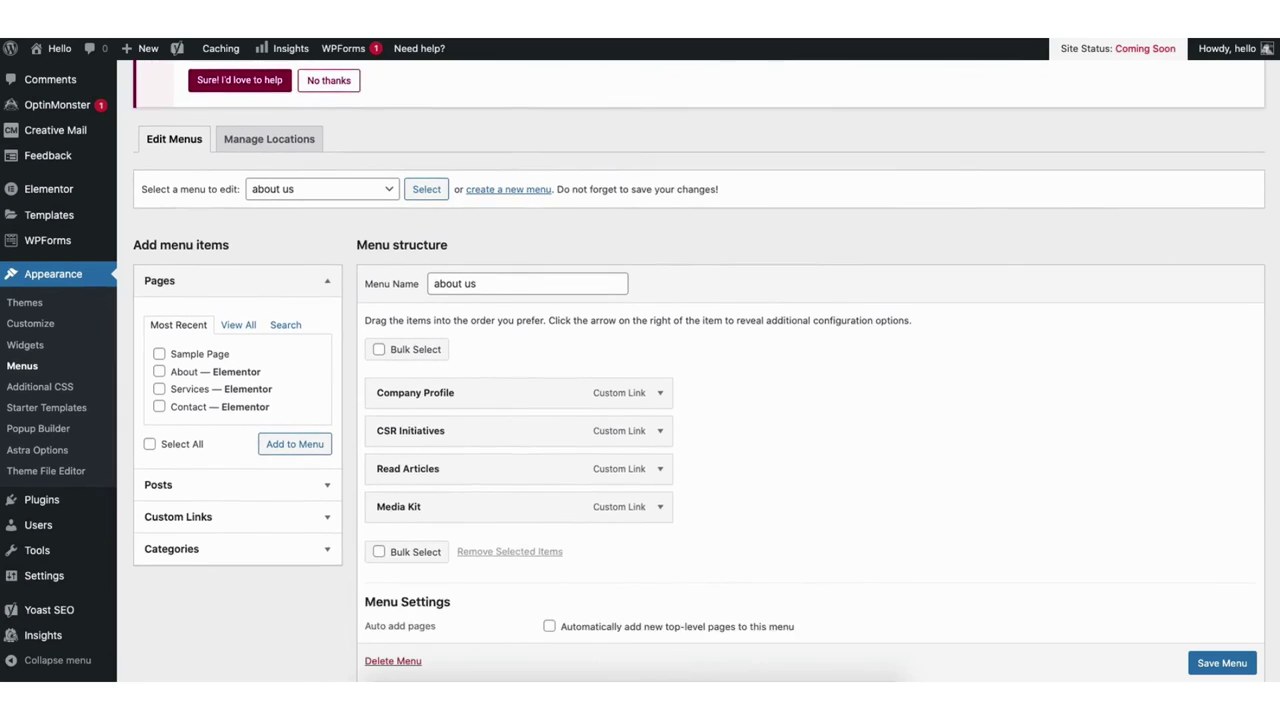
# Expand the Company Profile item in the "about us" menu structure to view its URL and navigation label.
pyautogui.scroll(-2, 640, 370)
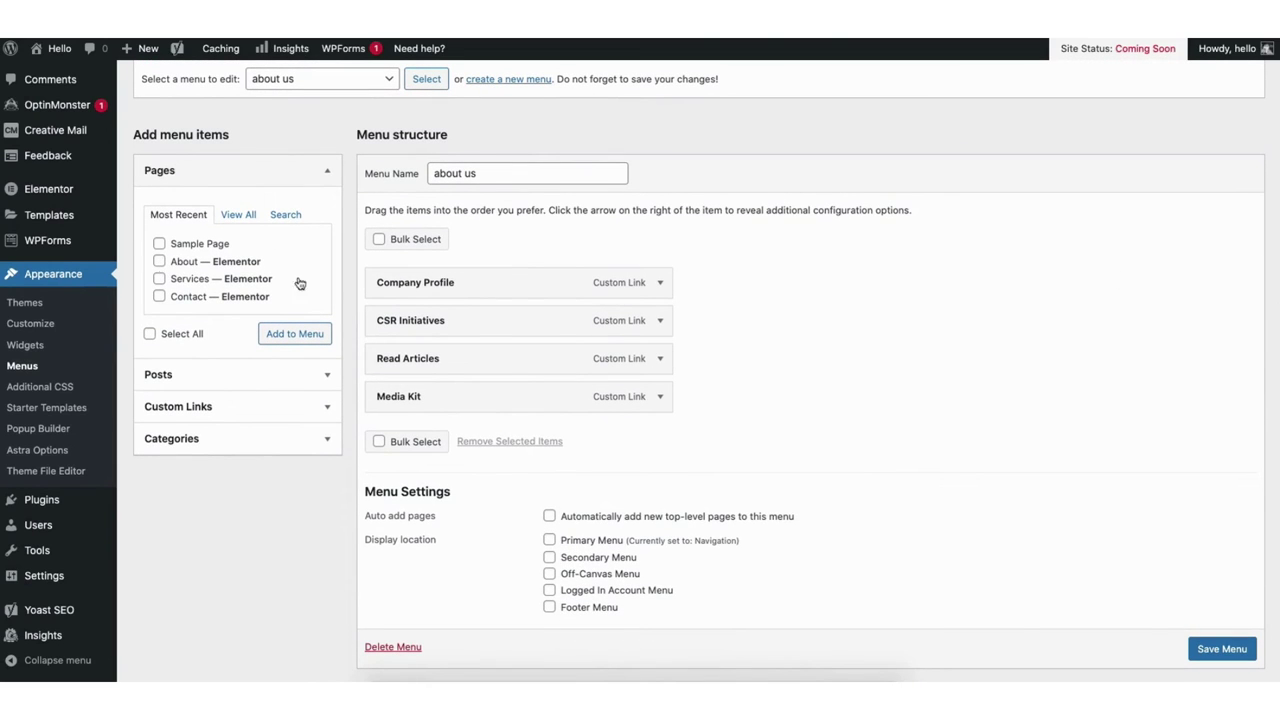
pyautogui.moveTo(438, 290)
pyautogui.mouseDown()
pyautogui.moveTo(434, 322)
pyautogui.moveTo(432, 284)
pyautogui.mouseUp()
pyautogui.click(659, 286)
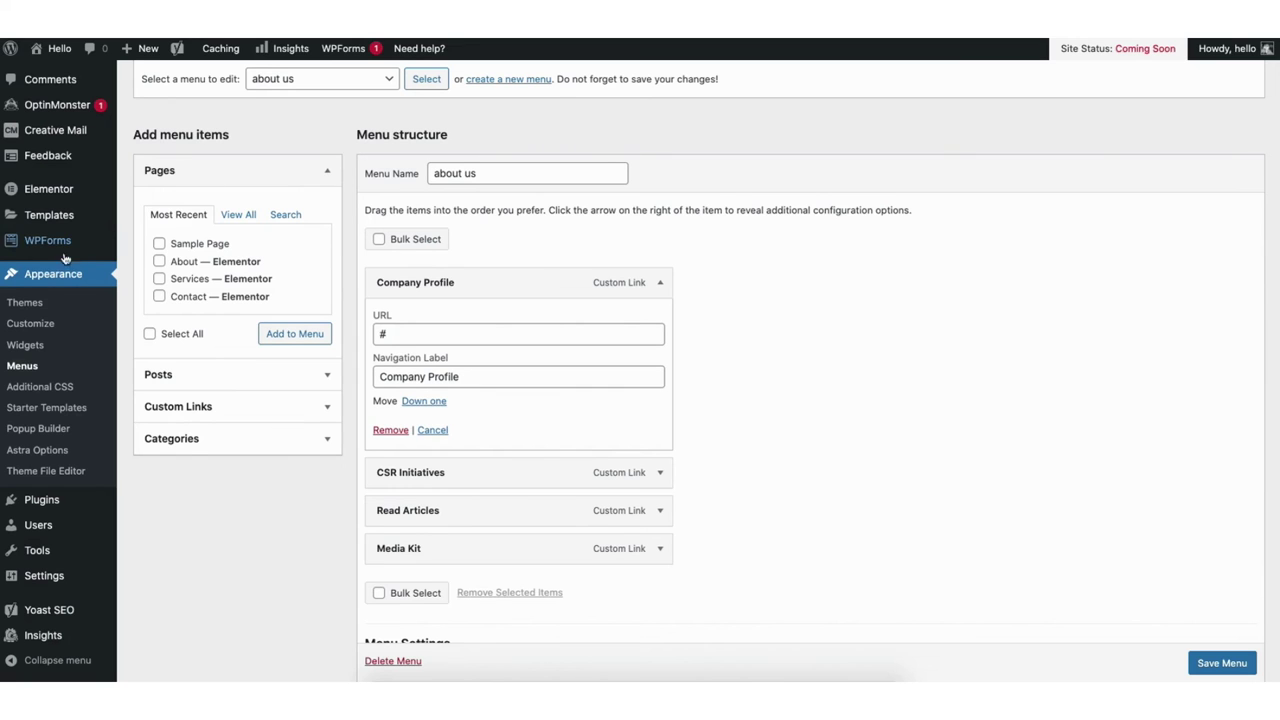
# Open the theme customizer's Footer Builder and look at the Copyright element's text settings.
pyautogui.click(28, 326)
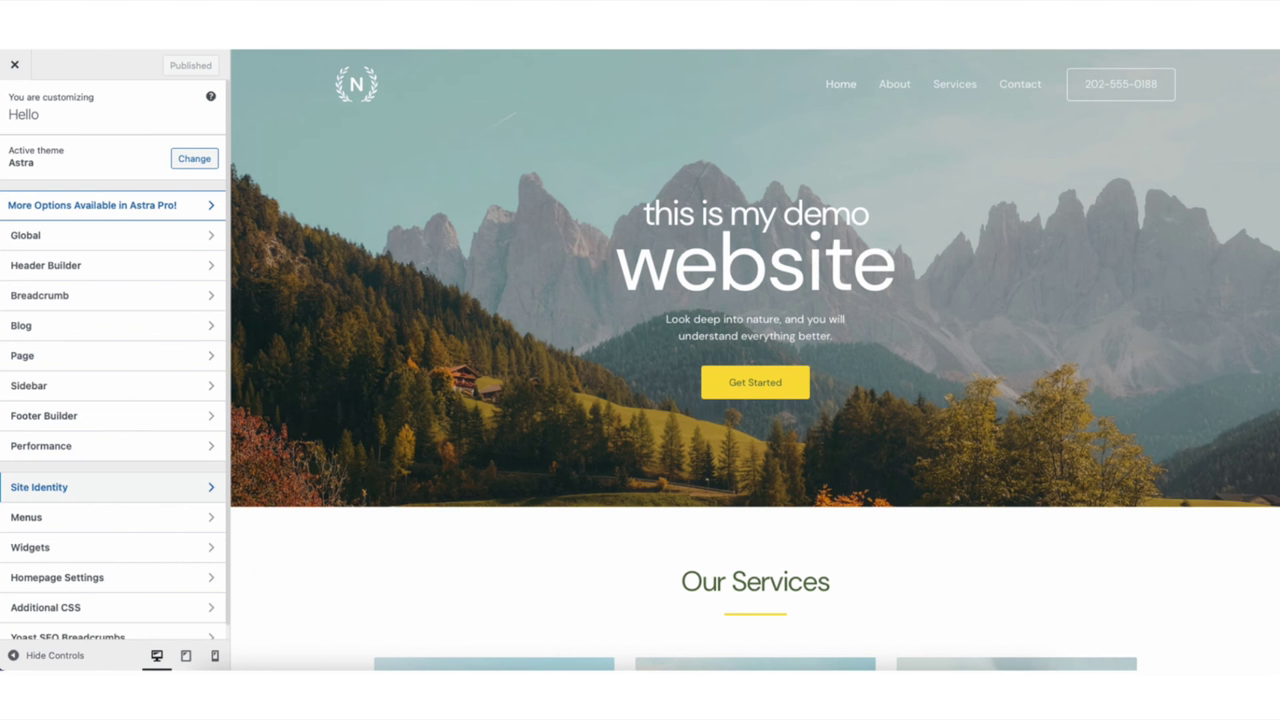
pyautogui.click(114, 418)
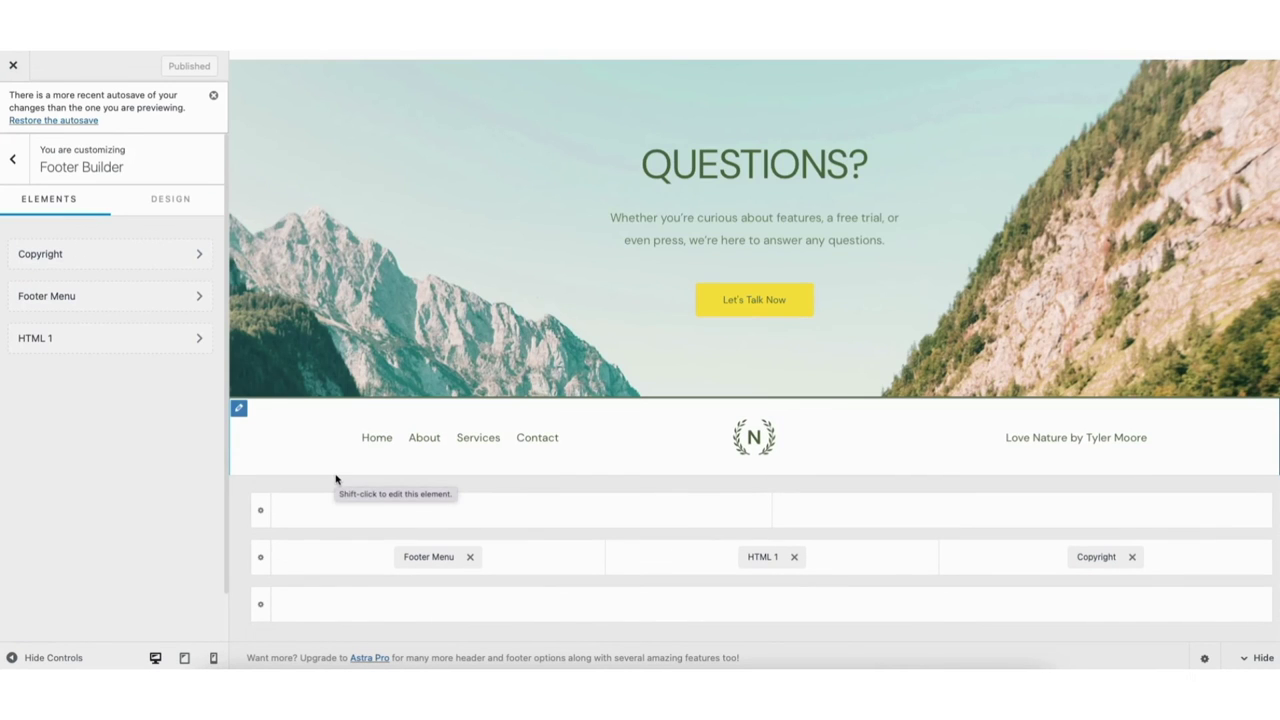
pyautogui.click(1092, 558)
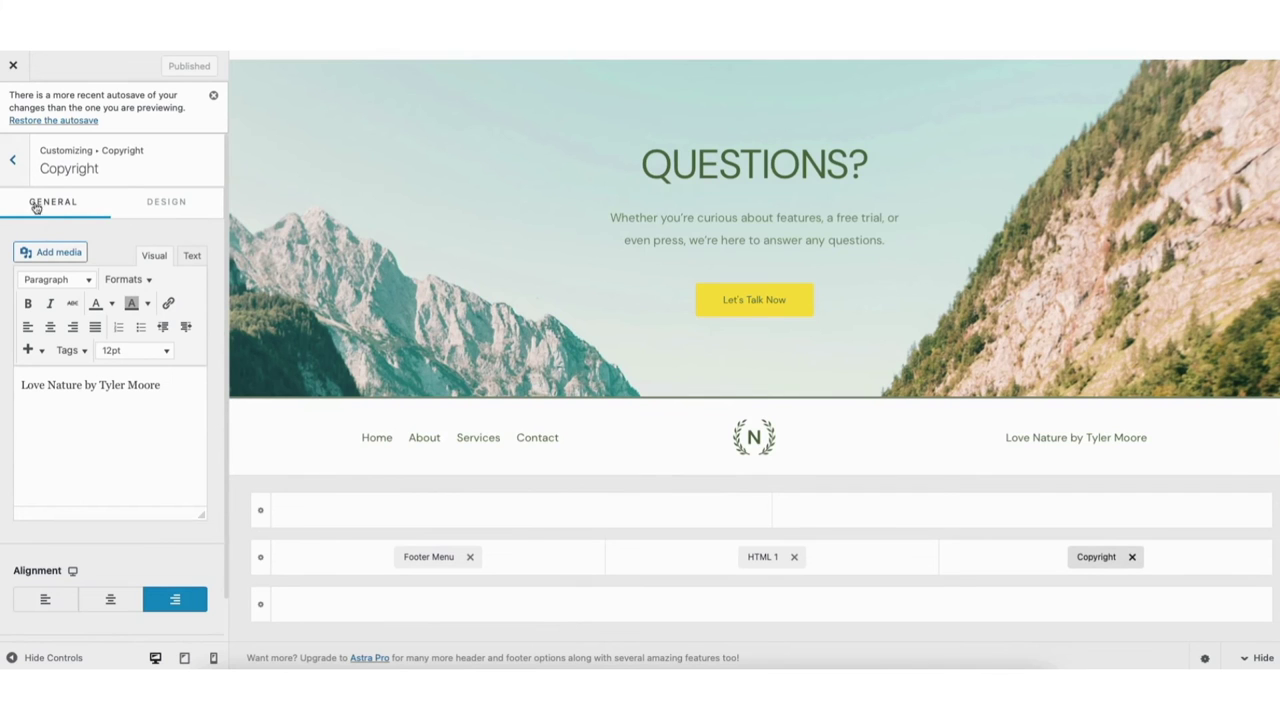
pyautogui.click(14, 161)
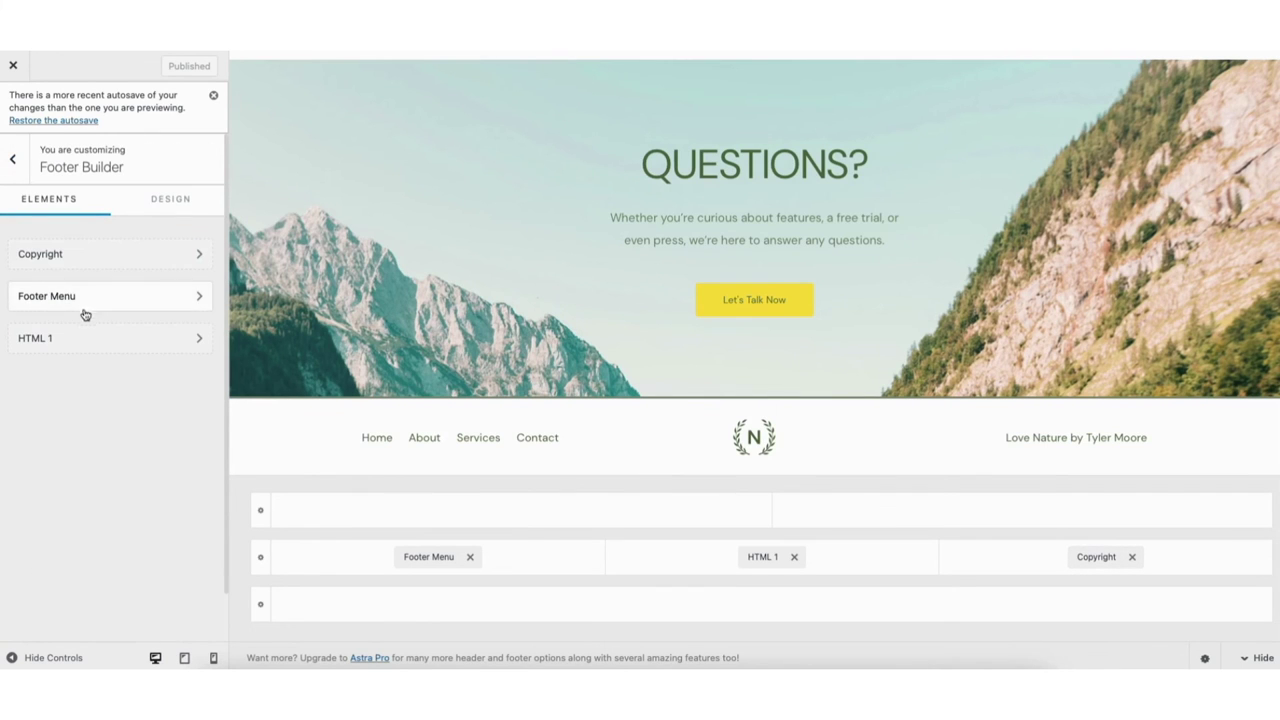
pyautogui.click(80, 256)
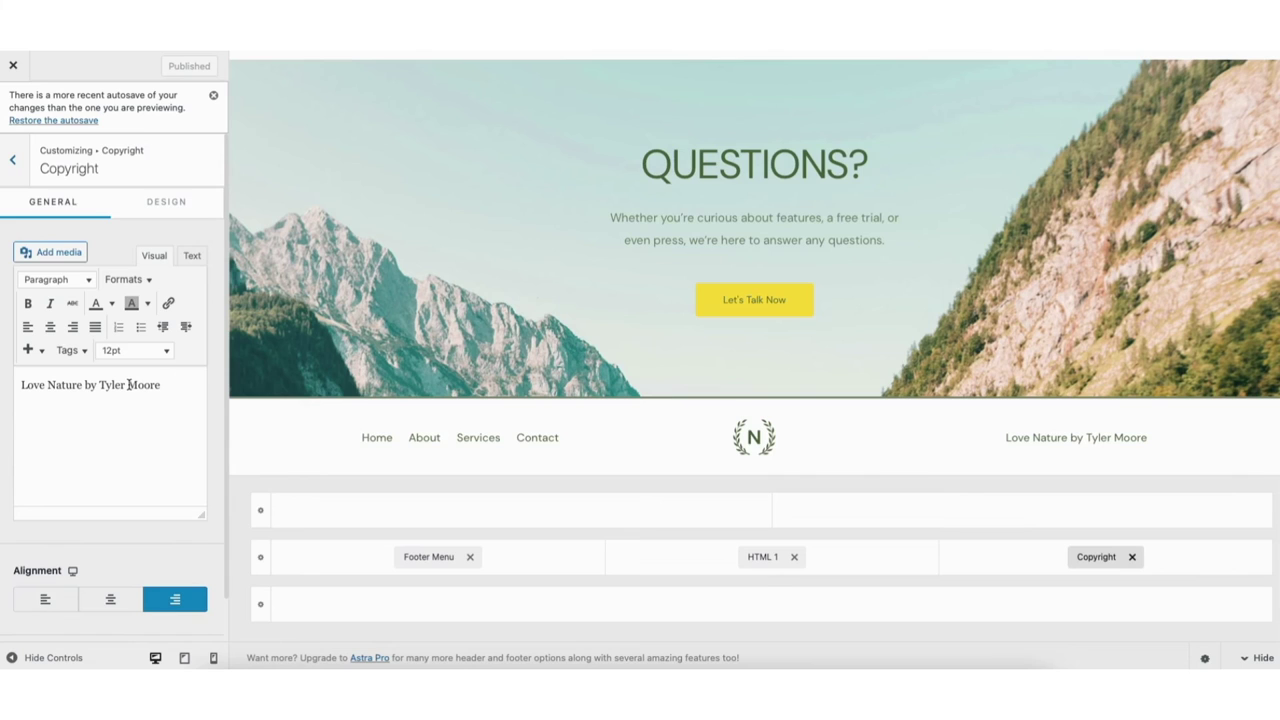
# Add Widget 1 to the first column of the upper footer row and open its block editor, dismissing the welcome guide.
pyautogui.click(516, 510)
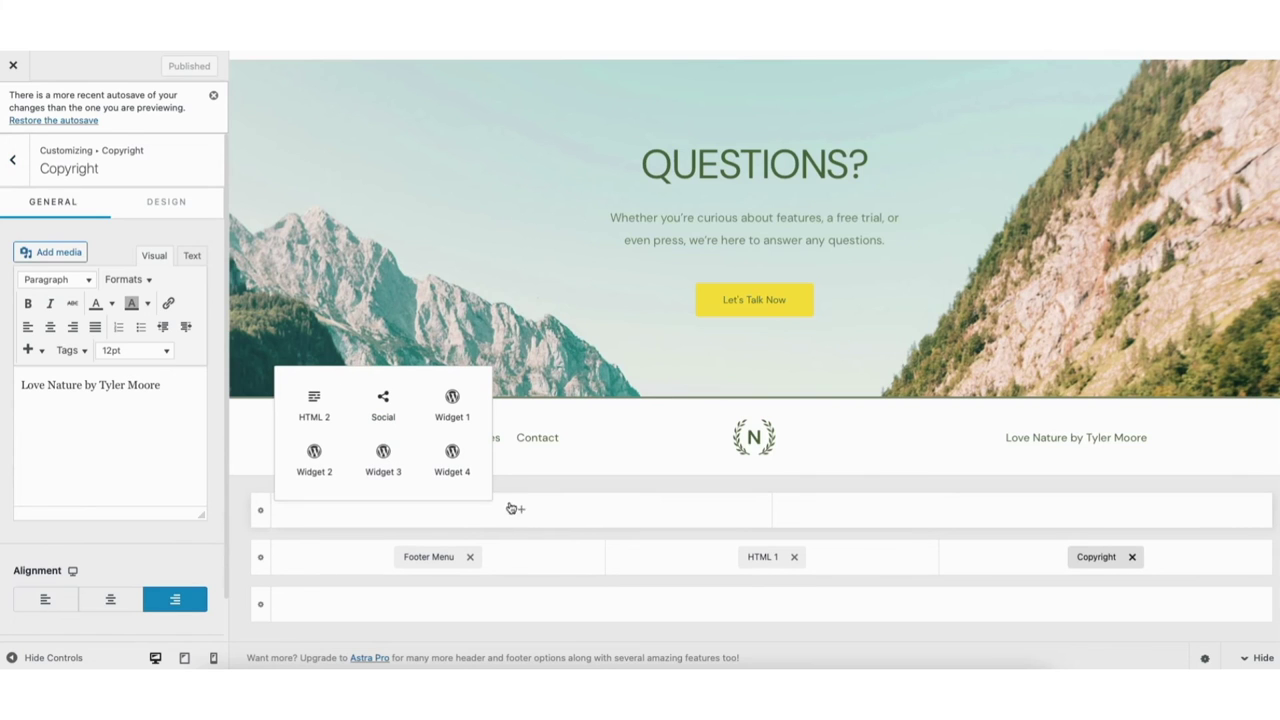
pyautogui.click(452, 405)
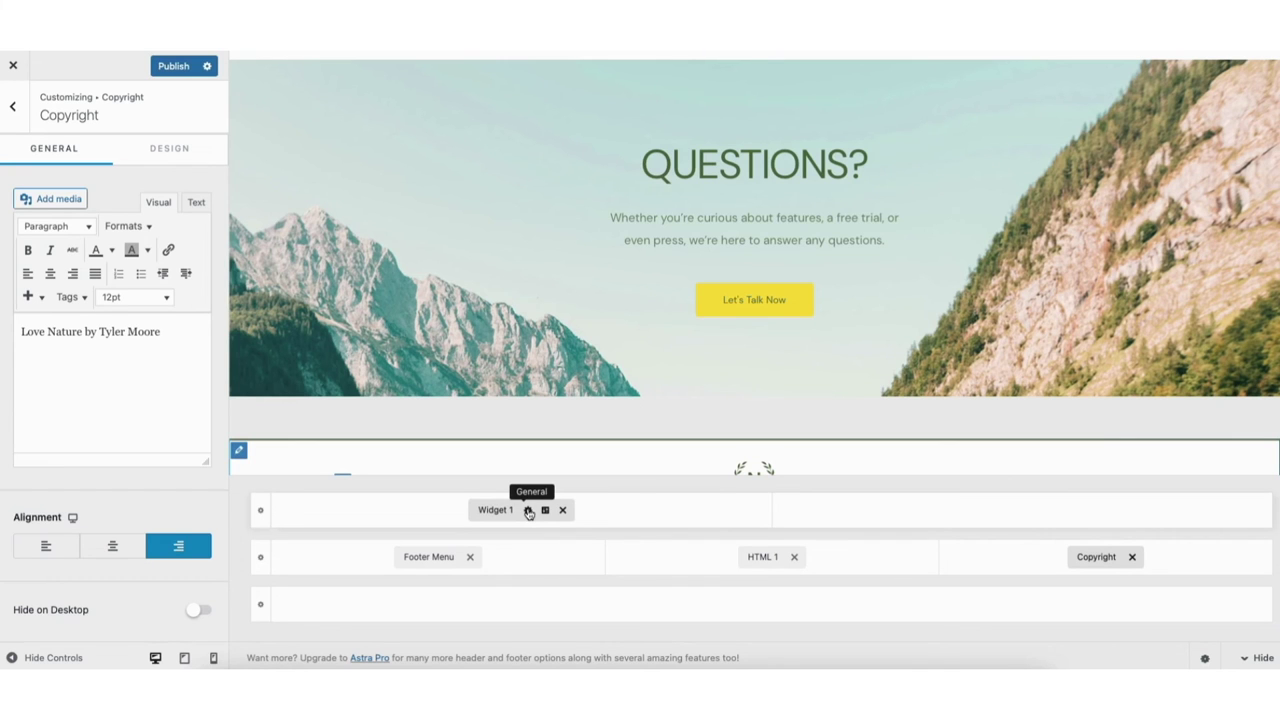
pyautogui.click(529, 511)
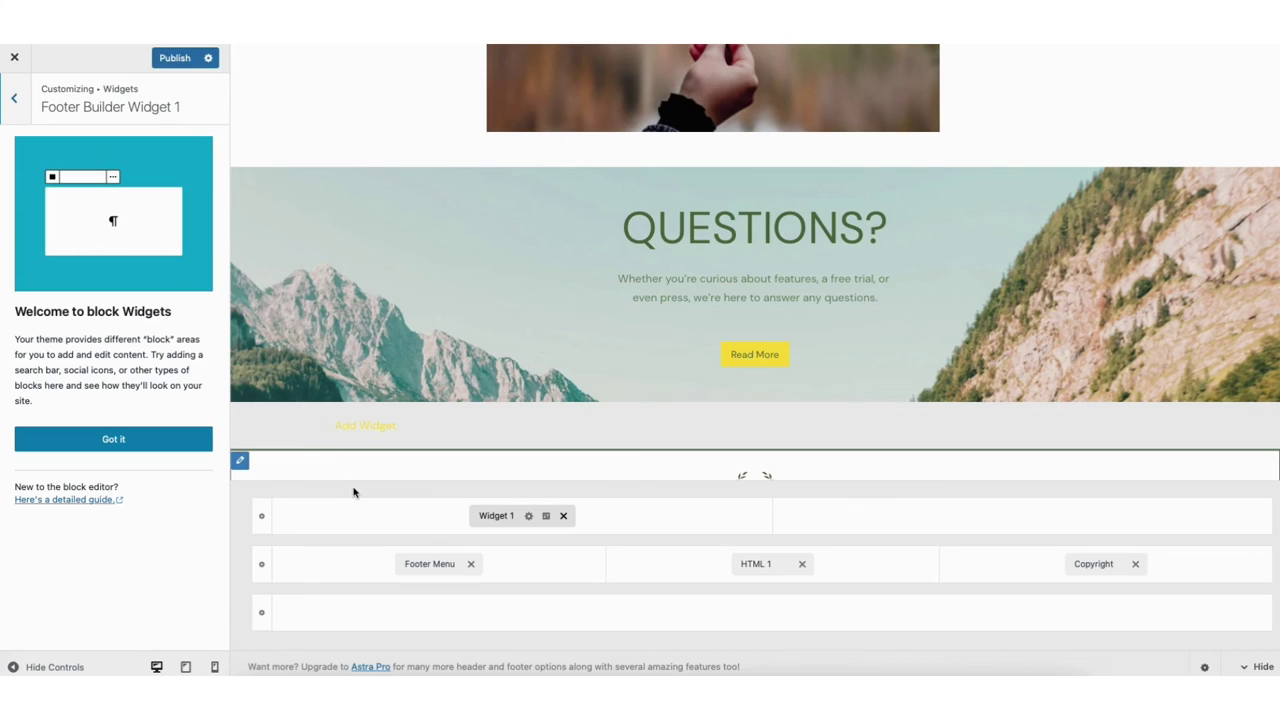
pyautogui.click(131, 439)
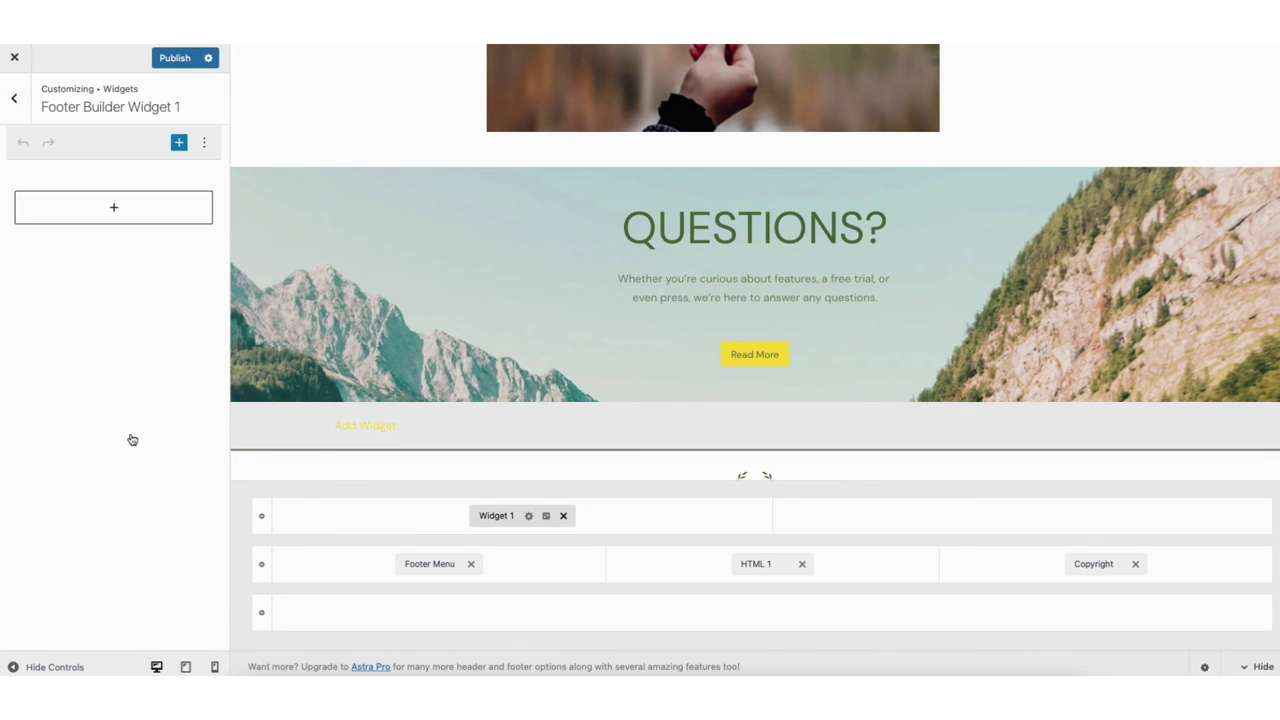
# Insert a Spectra Heading block into footer Widget 1 from the full block library.
pyautogui.click(113, 208)
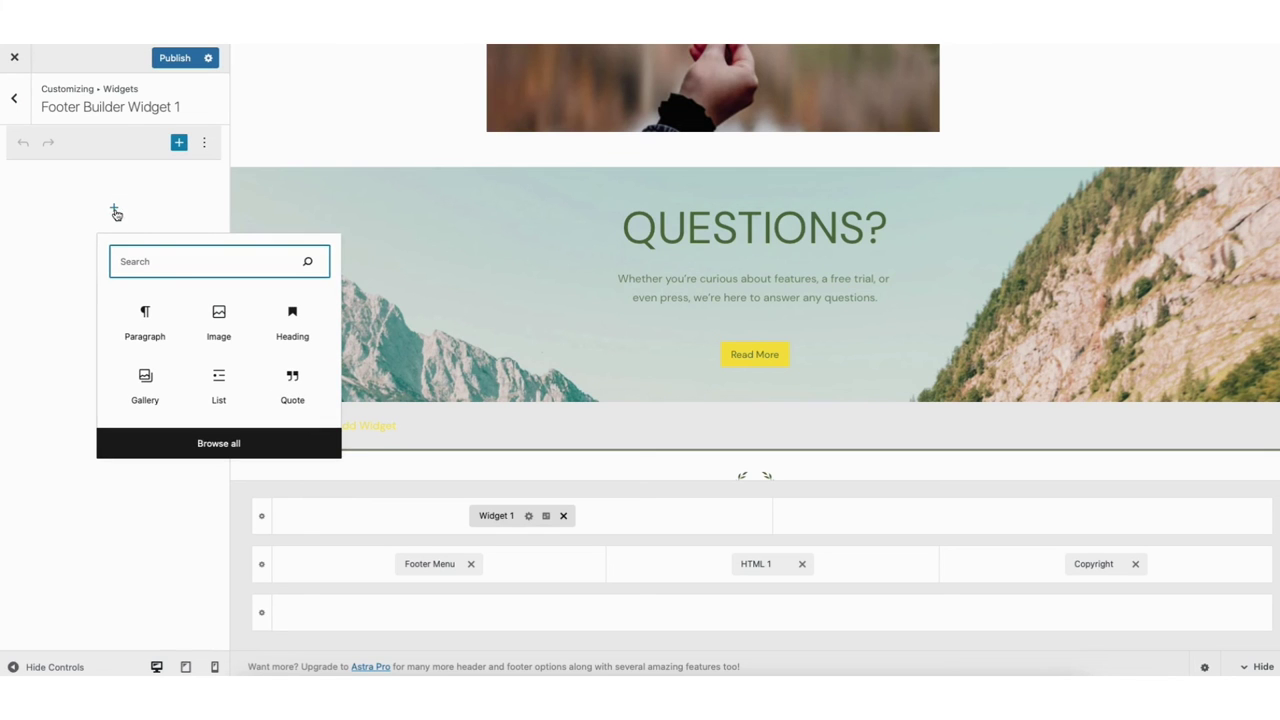
pyautogui.click(207, 446)
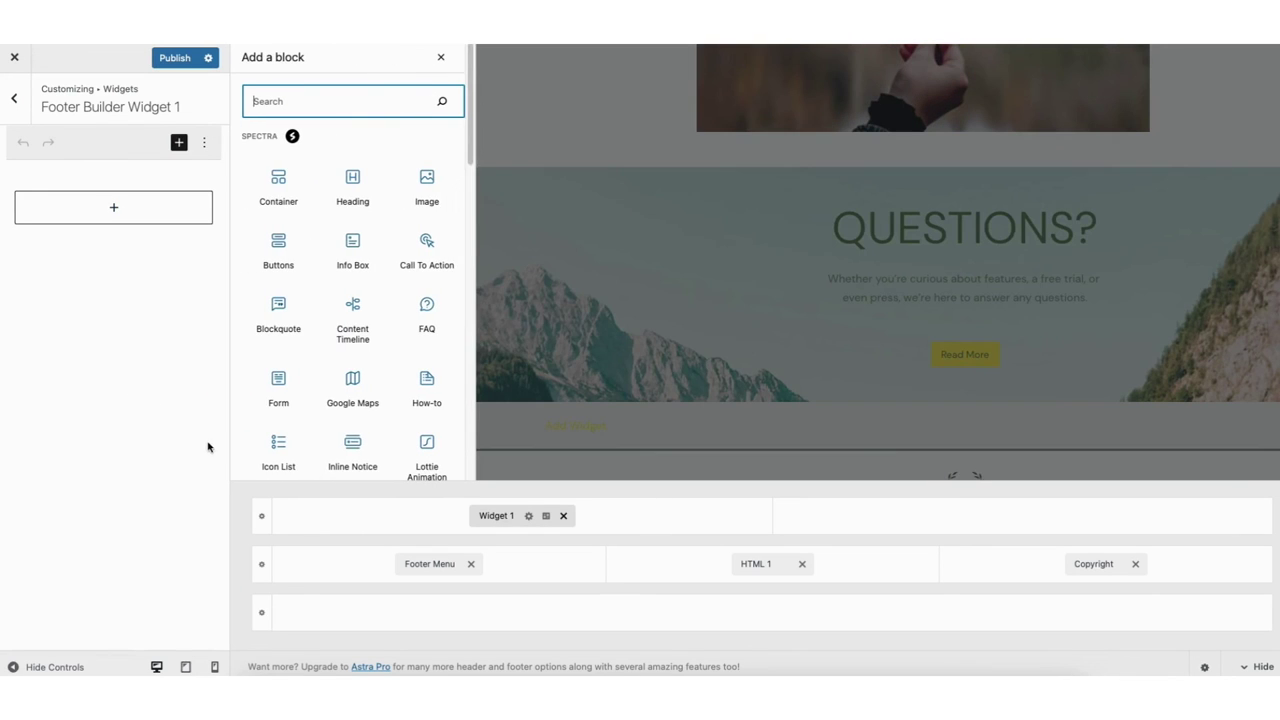
pyautogui.moveTo(471, 150)
pyautogui.mouseDown()
pyautogui.moveTo(469, 299)
pyautogui.moveTo(469, 150)
pyautogui.mouseUp()
pyautogui.click(355, 180)
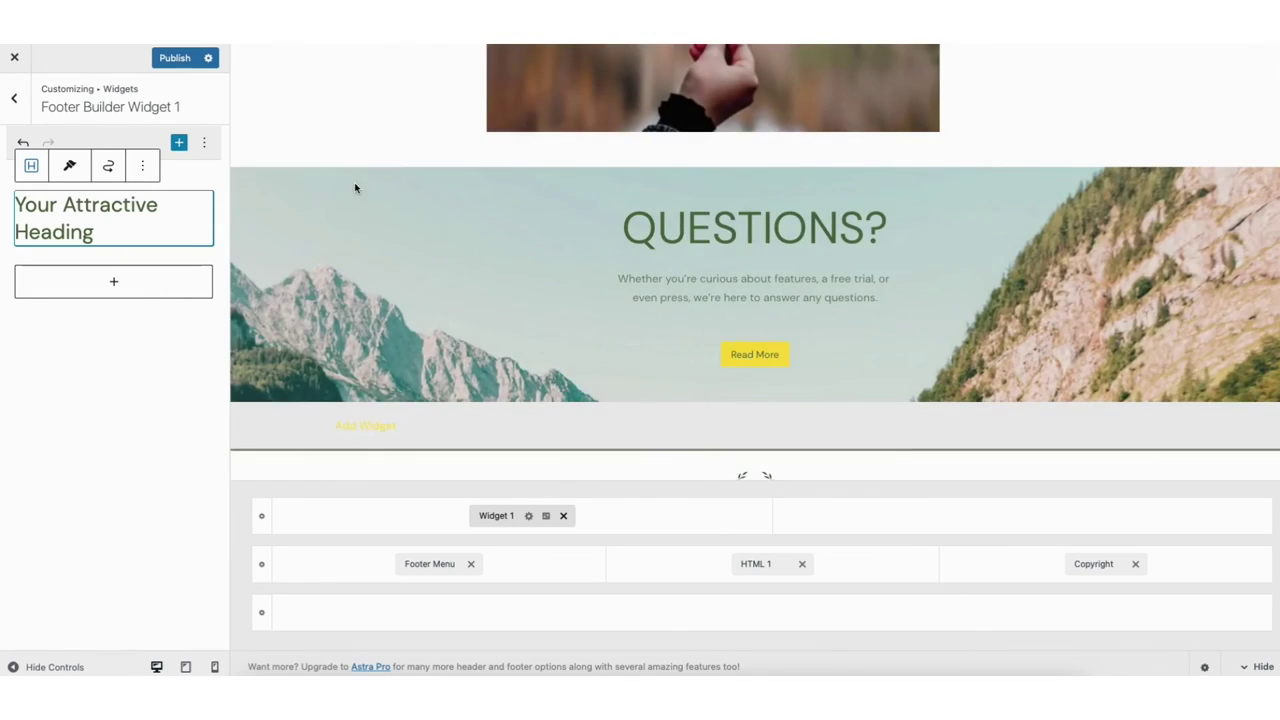
# Remove the Heading block from footer Widget 1 and delete the widget from the upper footer row.
pyautogui.click(70, 210)
pyautogui.moveTo(113, 231); pyautogui.dragTo(18, 200)
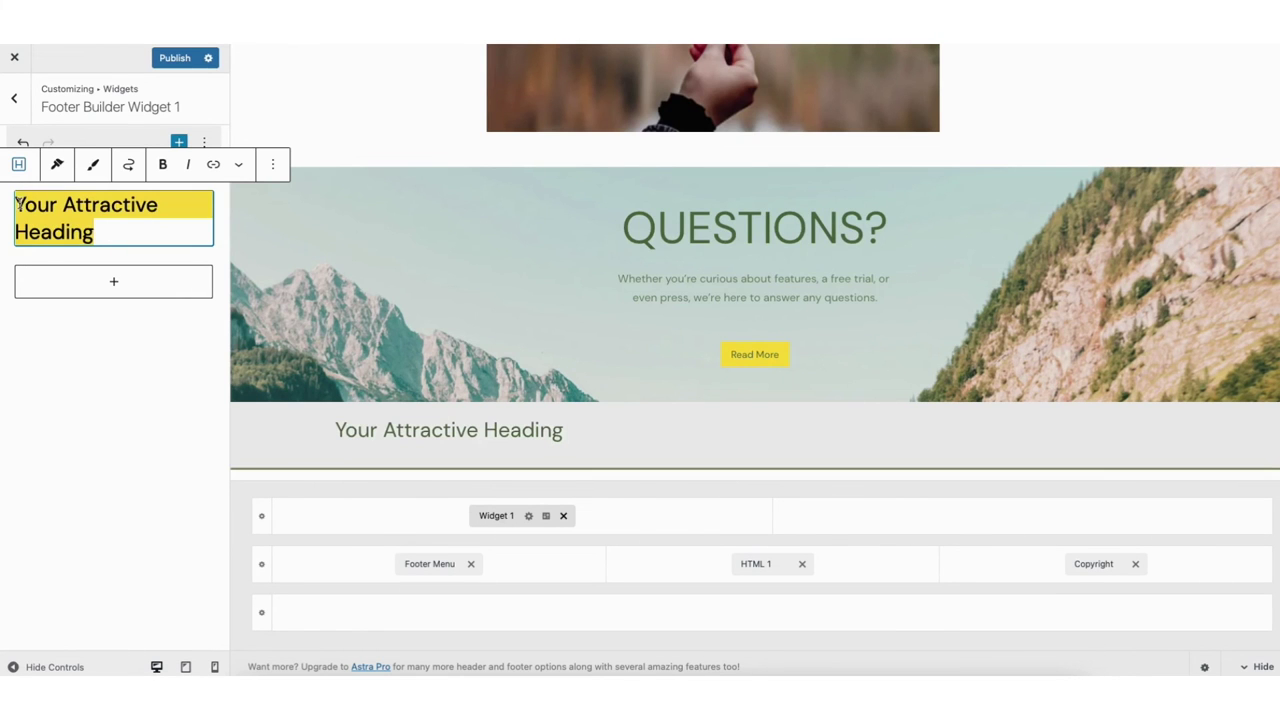
pyautogui.click(72, 207)
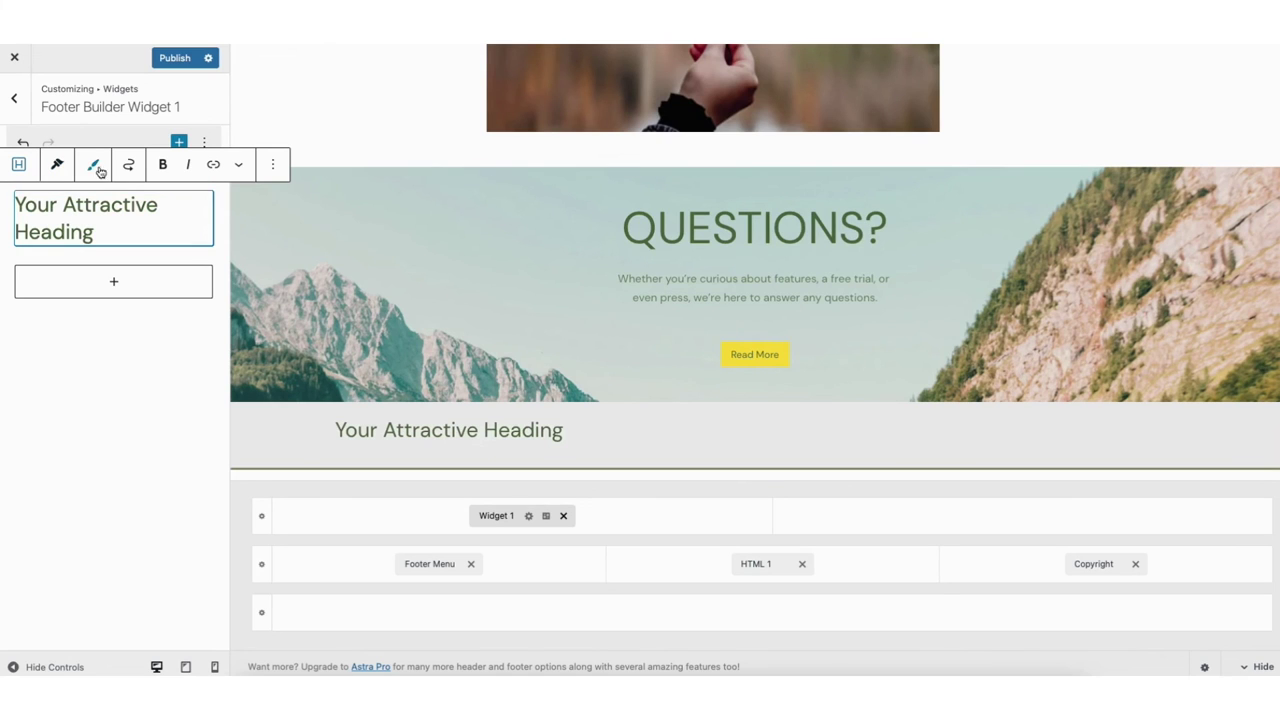
pyautogui.click(276, 168)
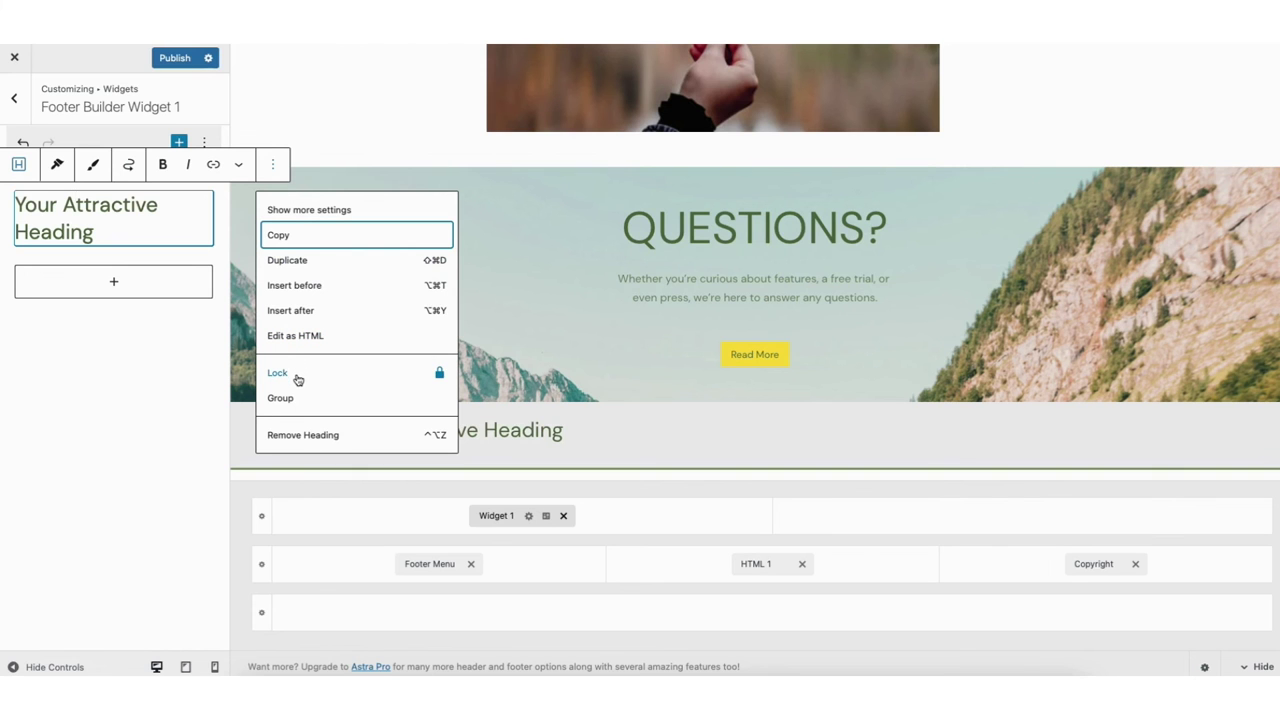
pyautogui.click(310, 443)
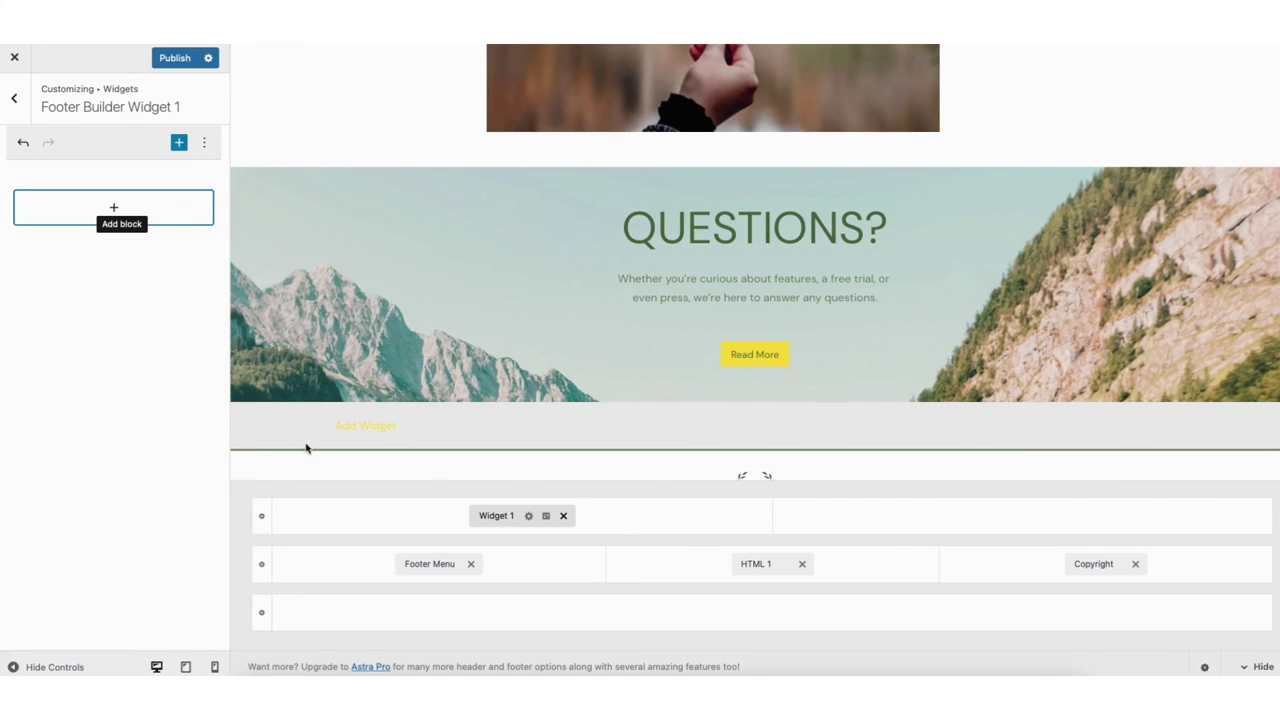
pyautogui.click(564, 516)
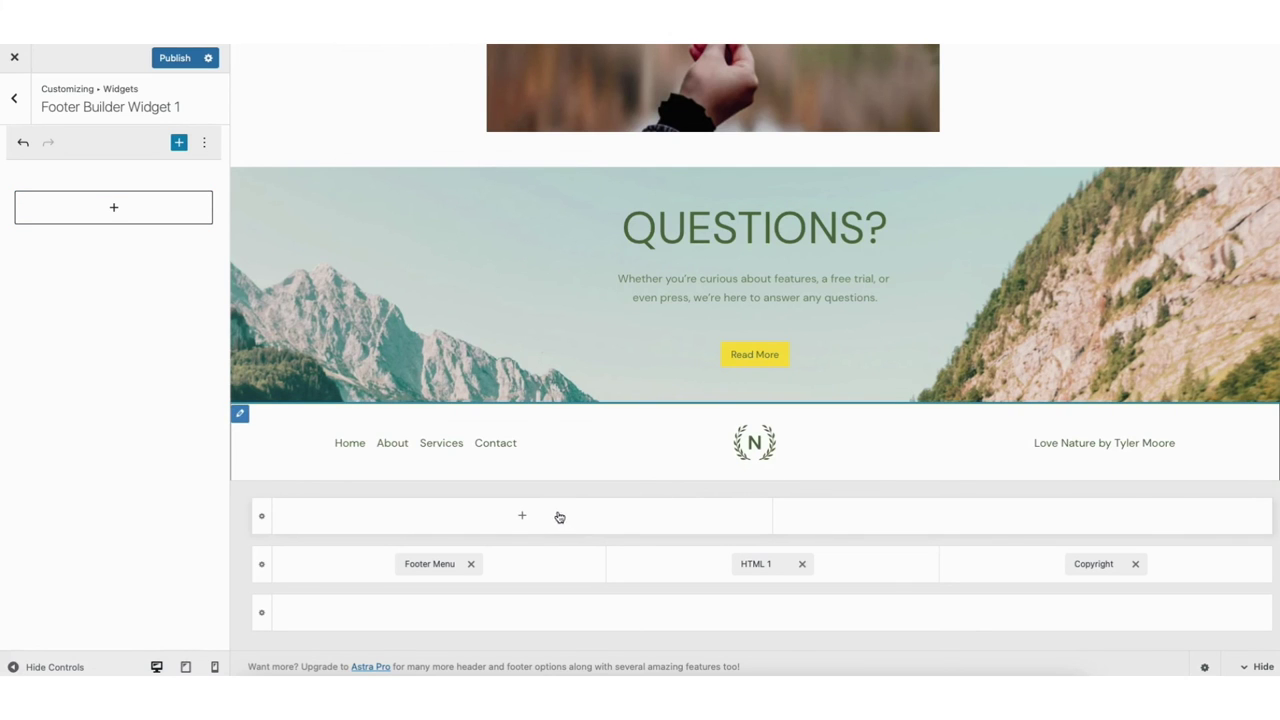
# Review the Primary Footer layout settings and the elements available for an empty footer row, and return to the main customizer options.
pyautogui.click(240, 414)
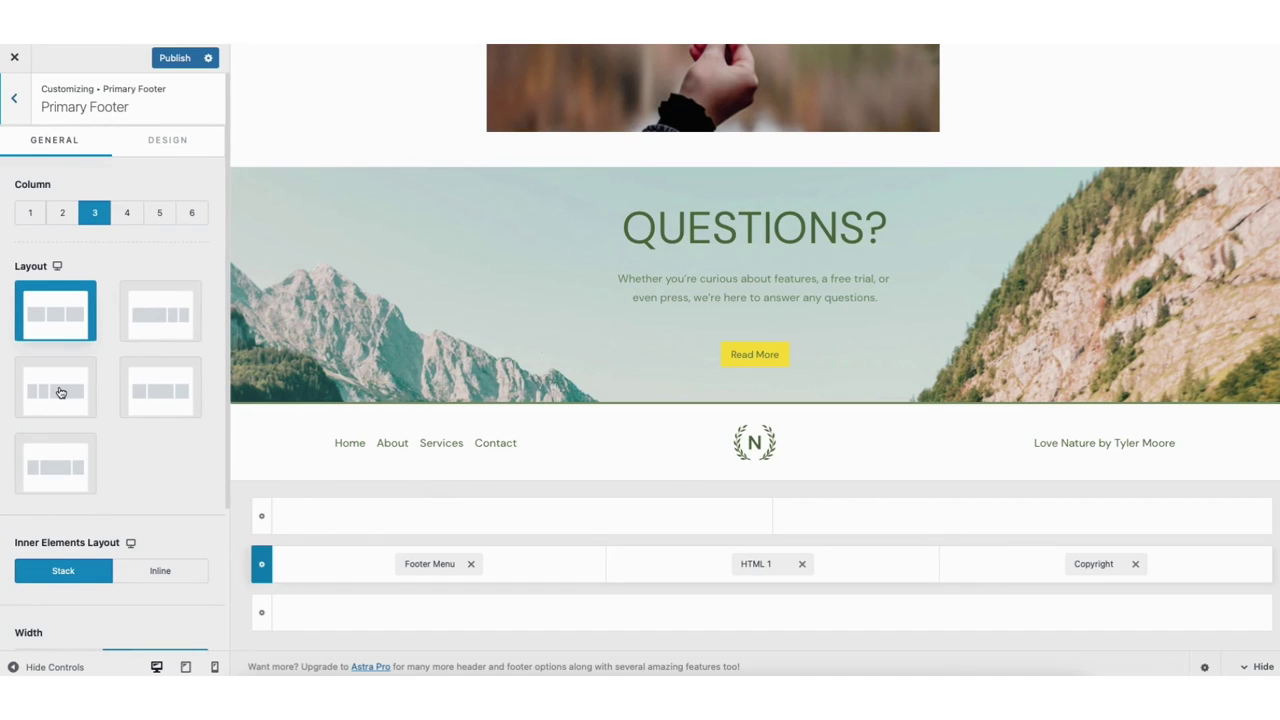
pyautogui.click(774, 617)
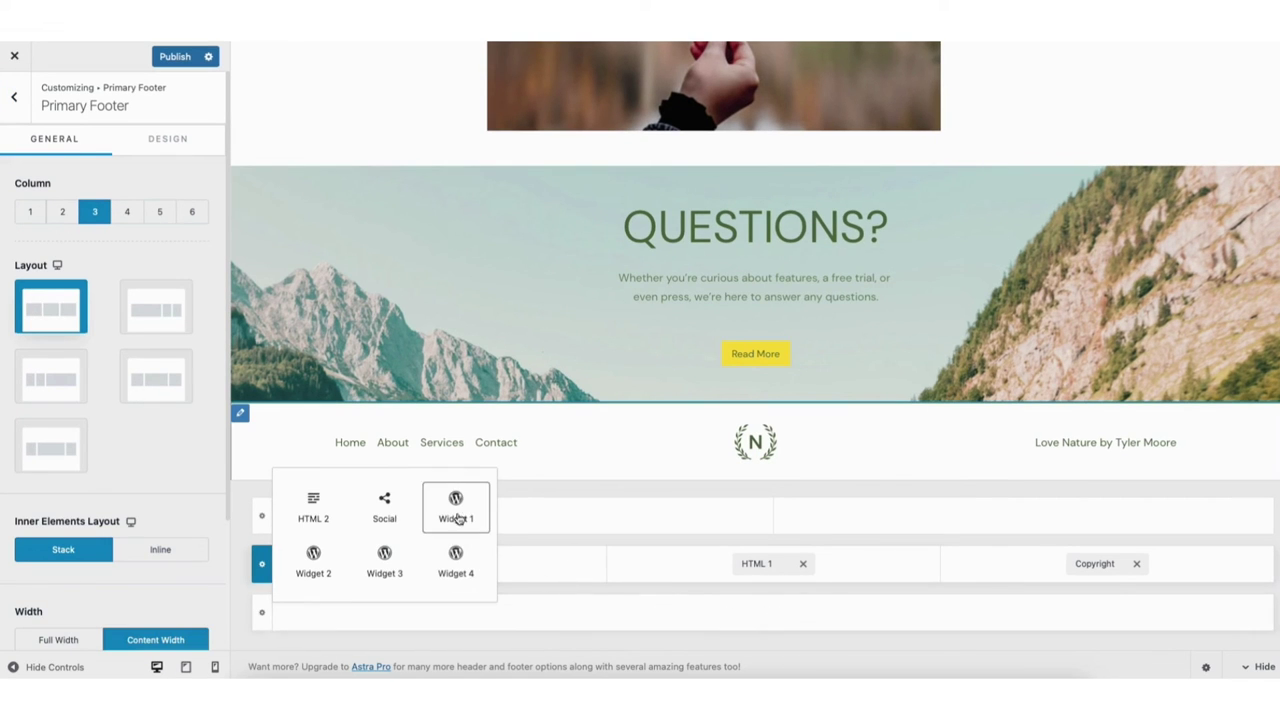
pyautogui.click(14, 97)
pyautogui.click(14, 97)
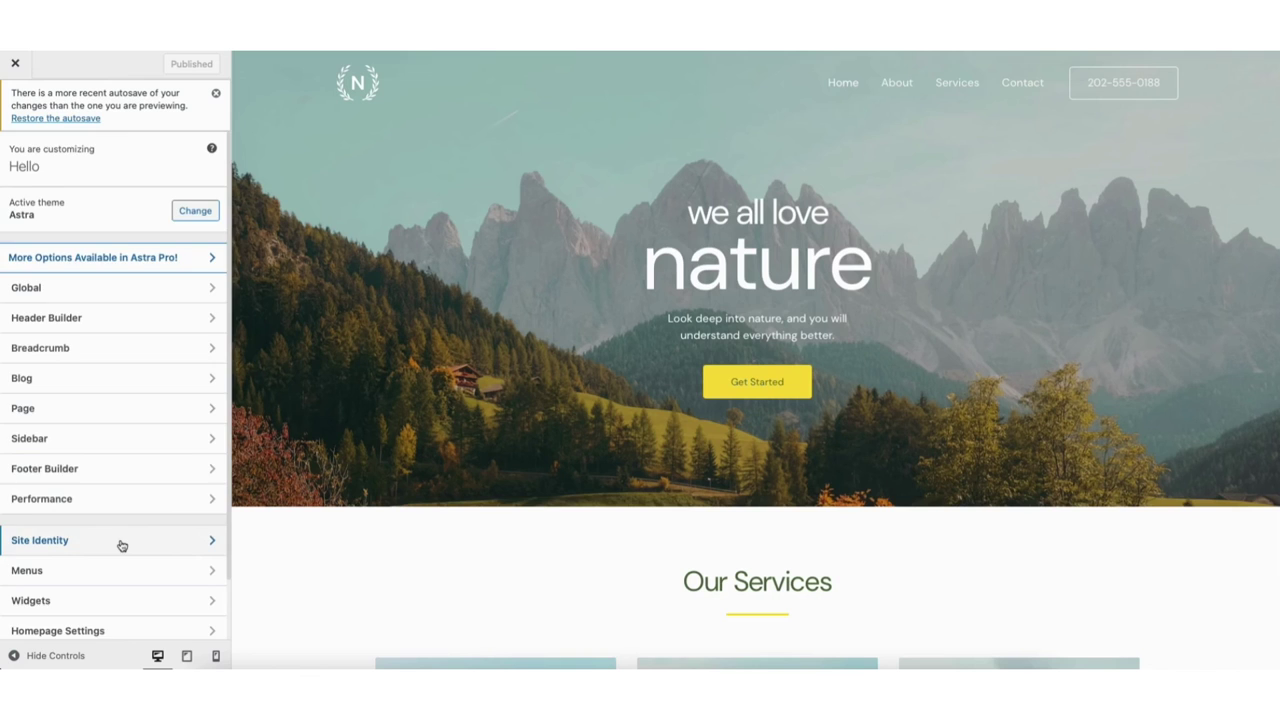
# Look at the Site Identity options and the file upload area for choosing a site icon, without selecting an image.
pyautogui.click(121, 545)
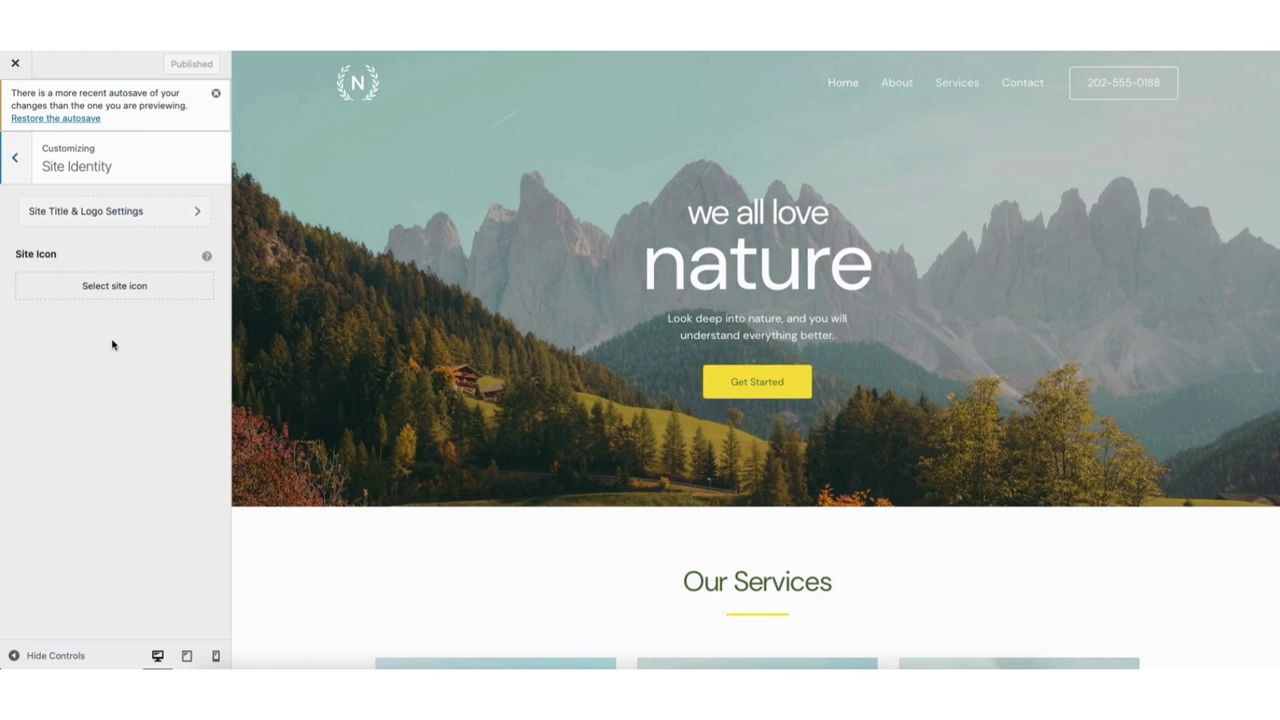
pyautogui.click(112, 287)
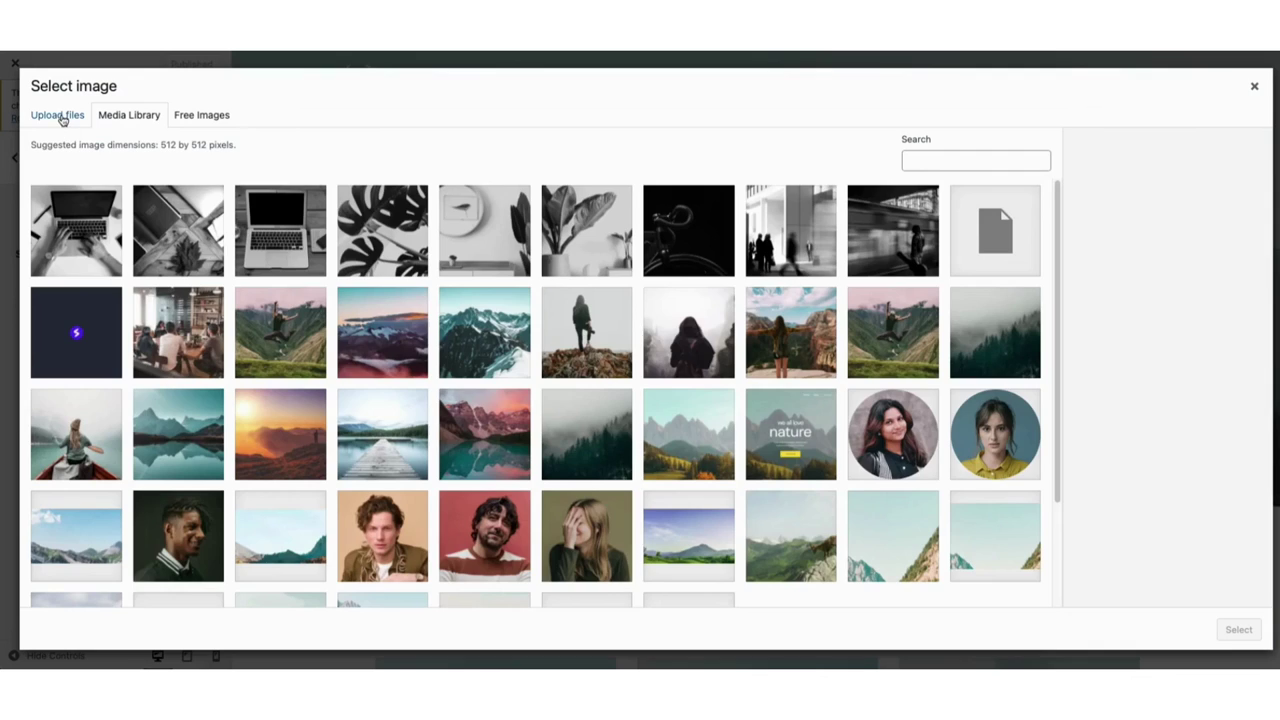
pyautogui.click(66, 118)
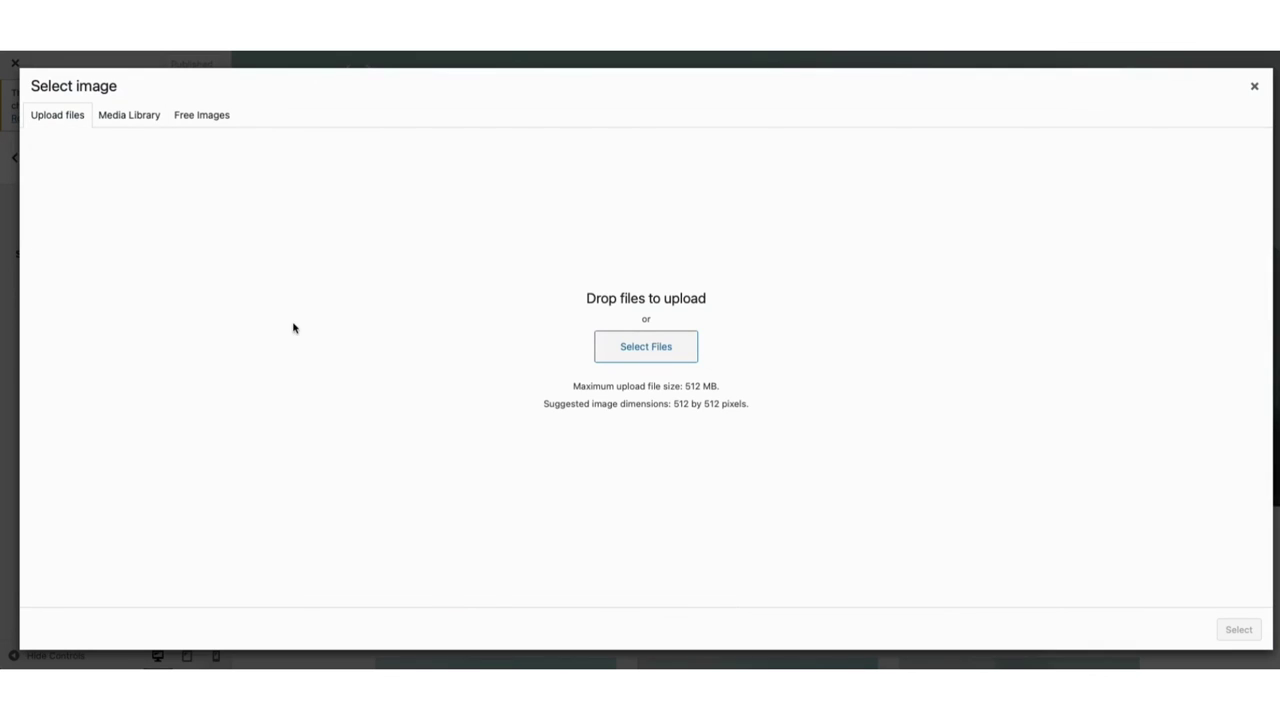
pyautogui.click(1254, 87)
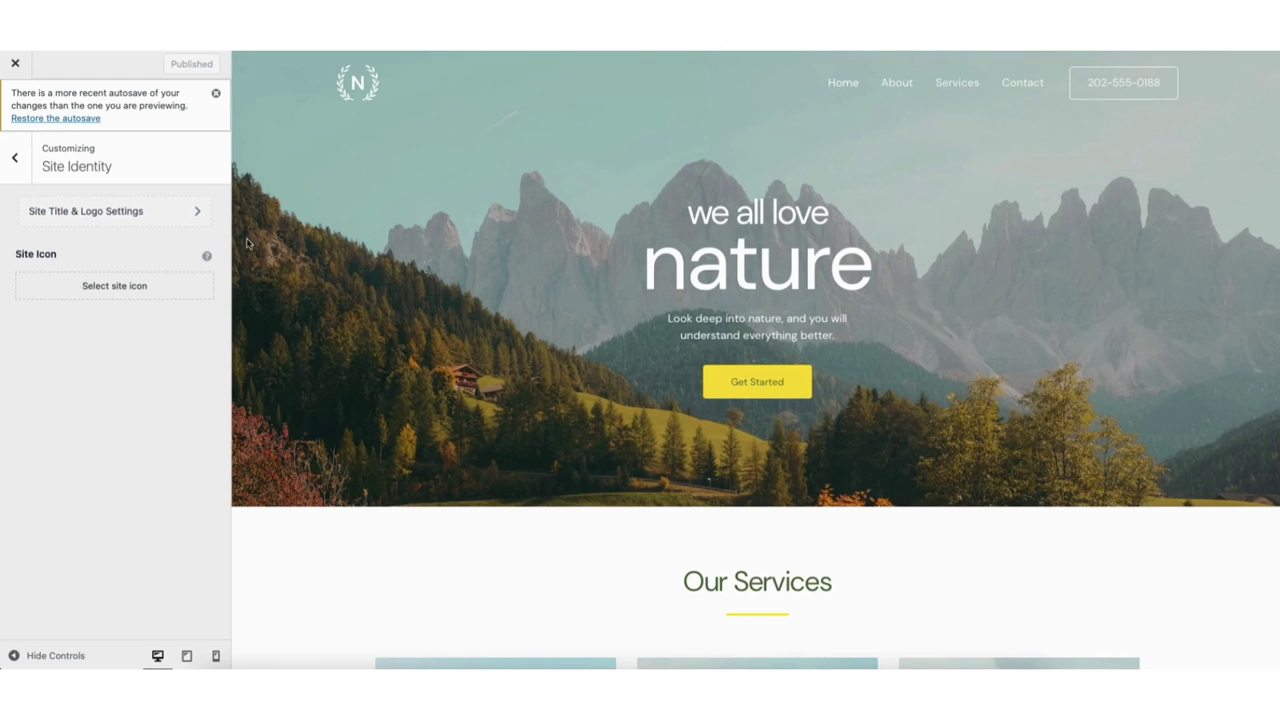
# View the Site Title & Logo settings and go back to the main customizer options.
pyautogui.click(125, 214)
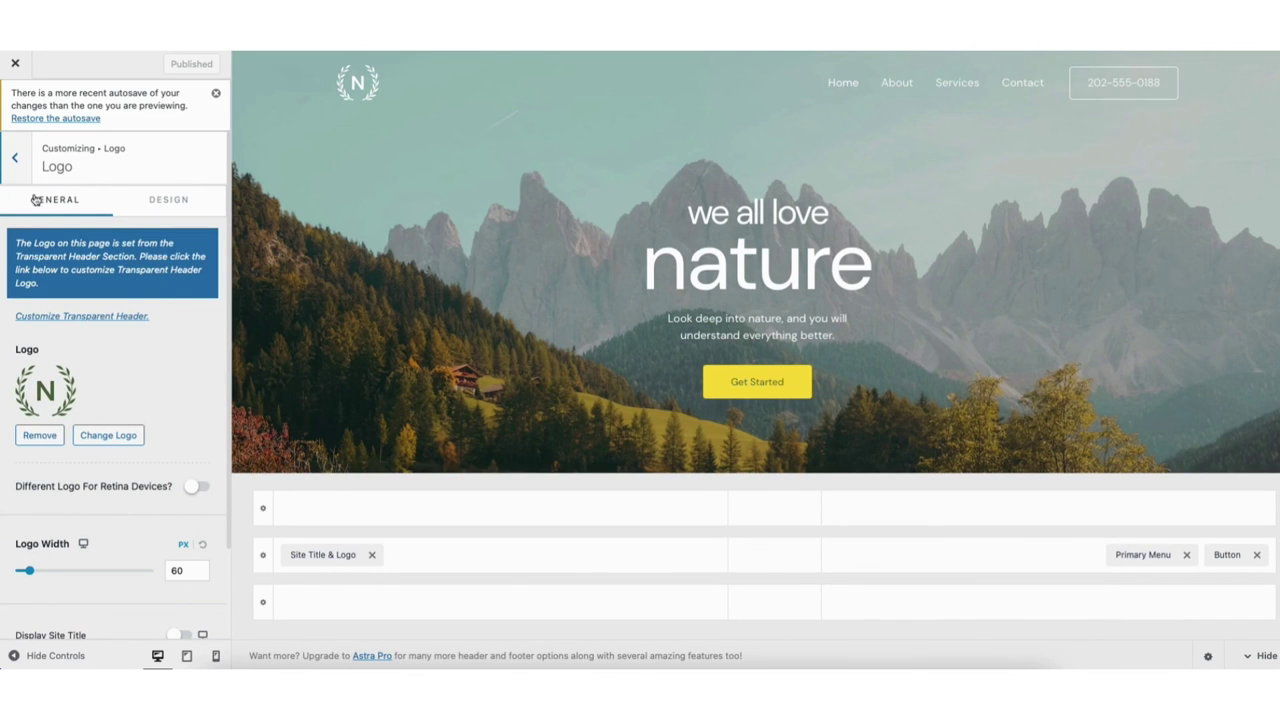
pyautogui.click(15, 158)
pyautogui.click(15, 158)
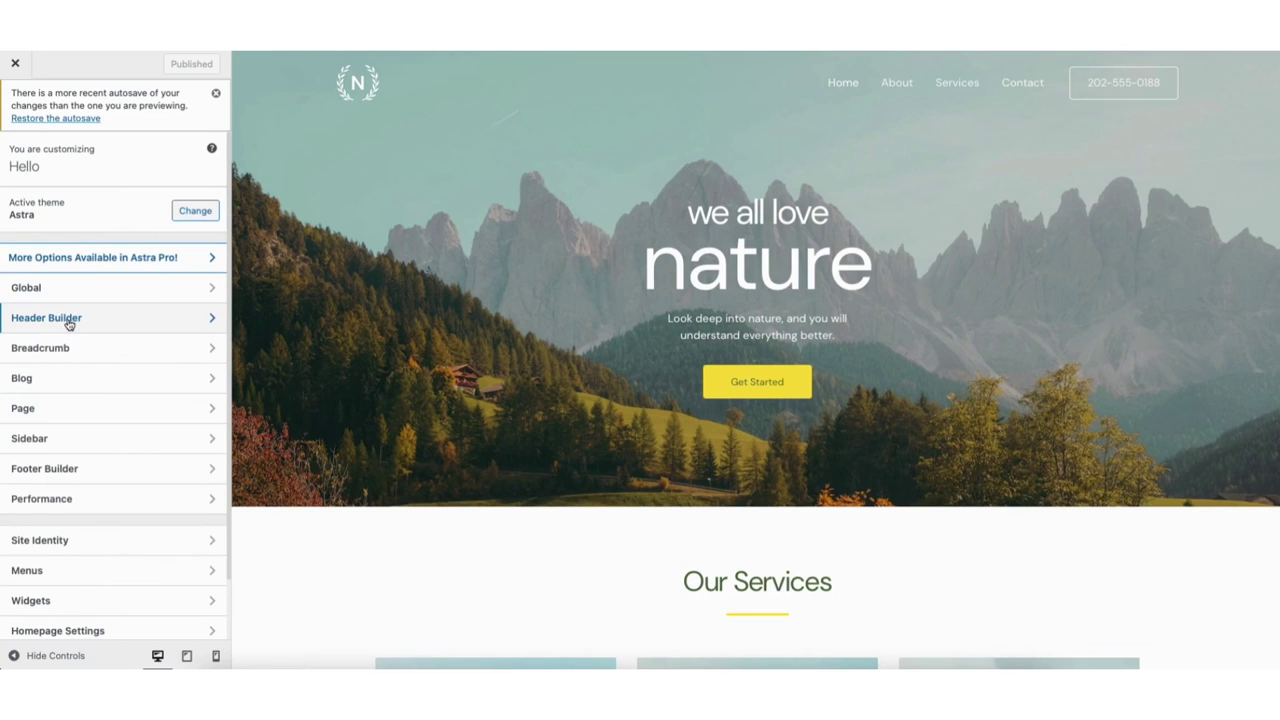
# Open the Header Builder and look at the Transparent Header settings for the site logo.
pyautogui.click(141, 321)
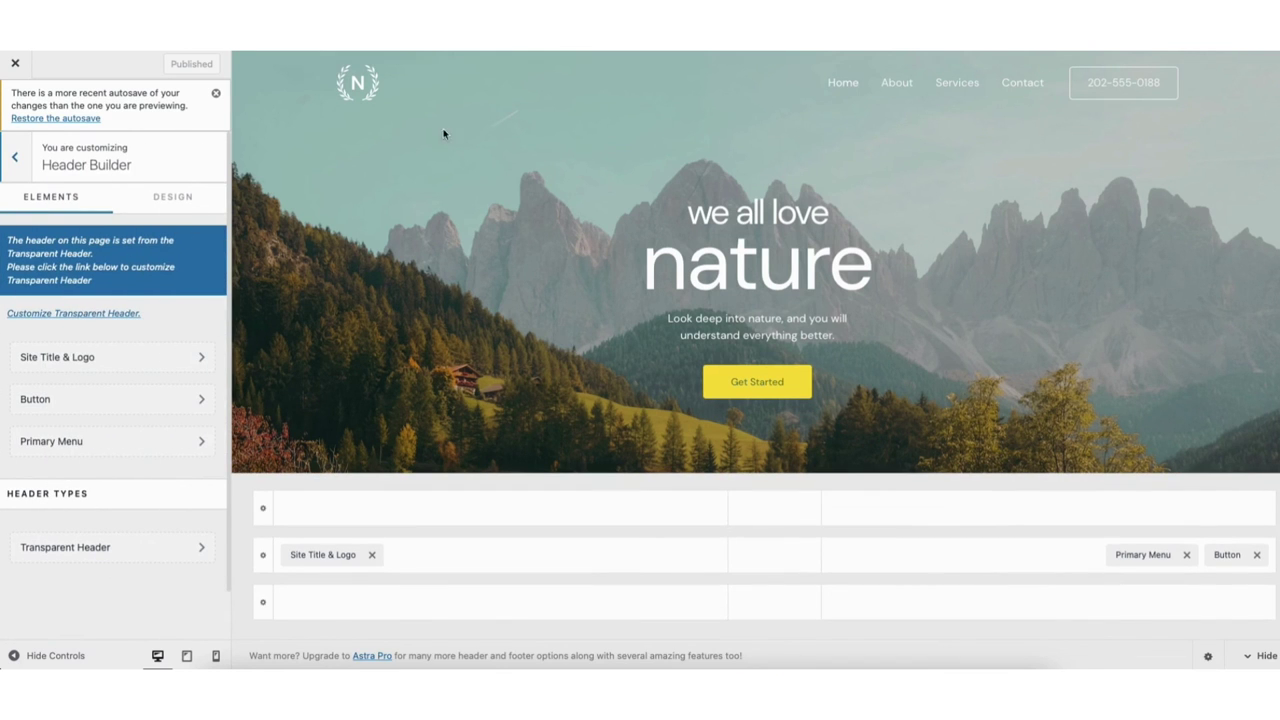
pyautogui.click(344, 84)
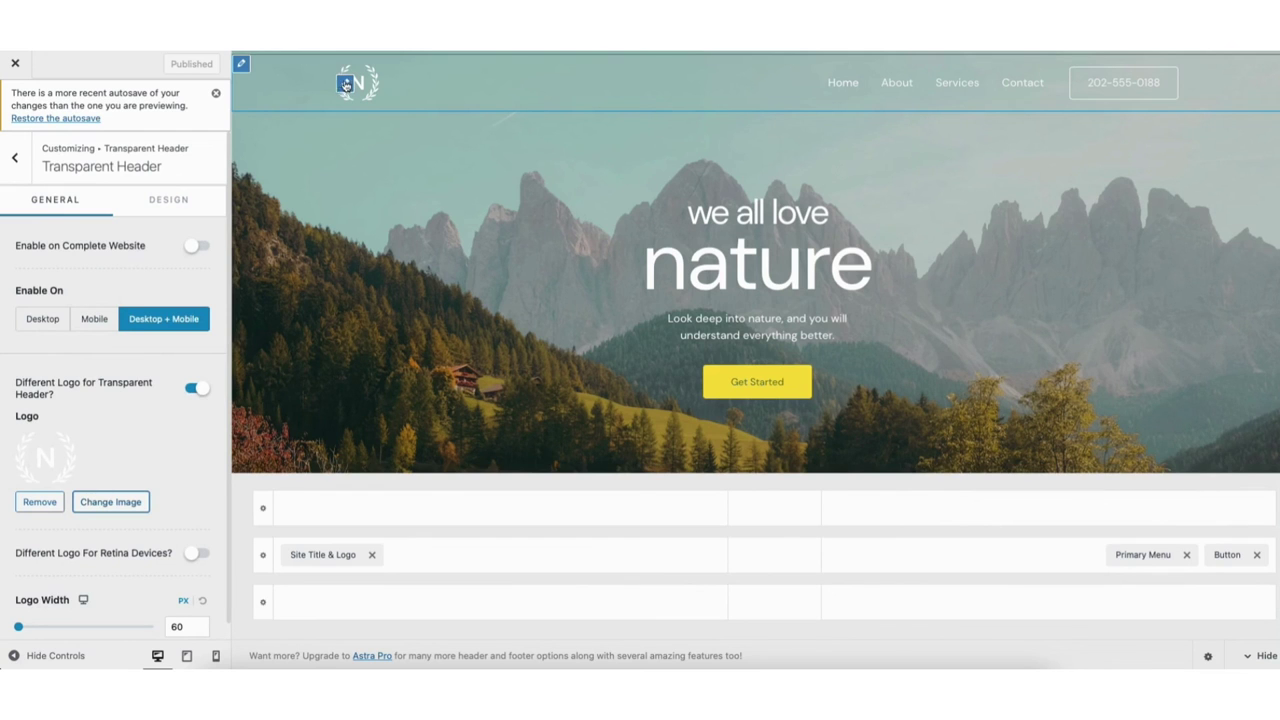
pyautogui.click(15, 157)
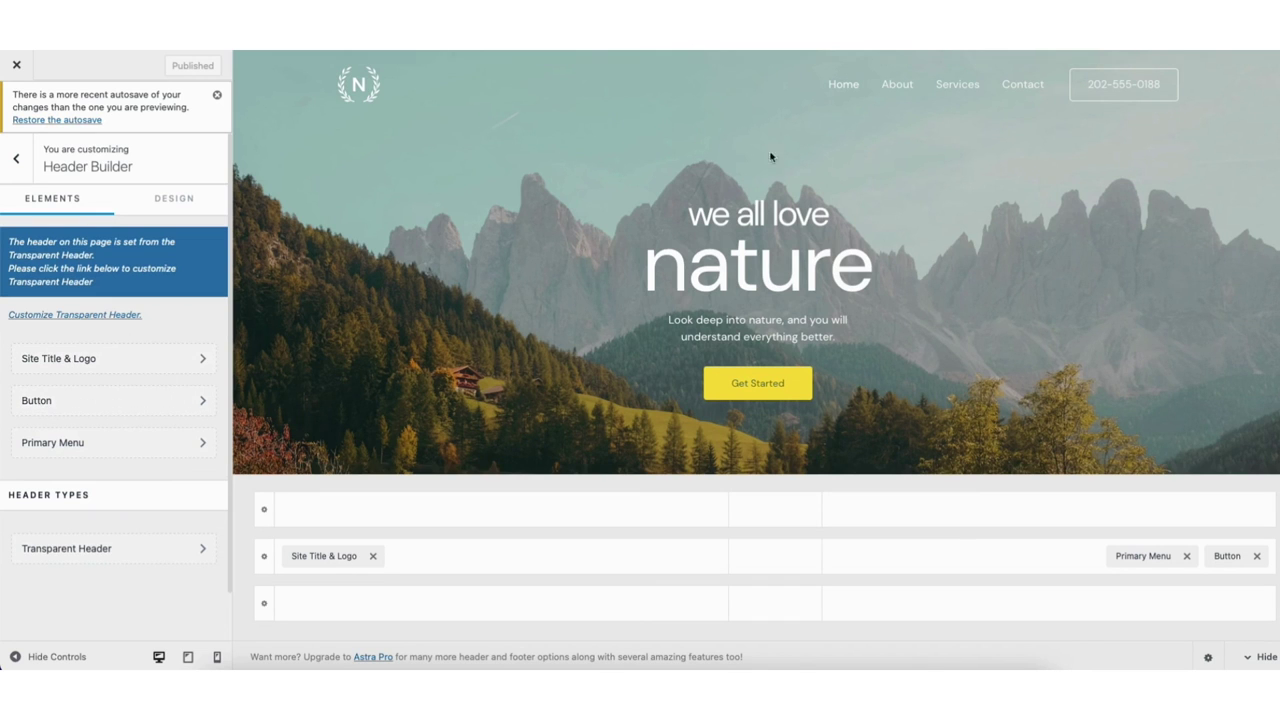
# Open the header's Primary Menu settings and check which menus can be assigned to the Primary Menu location, keeping Main Menu.
pyautogui.click(825, 70)
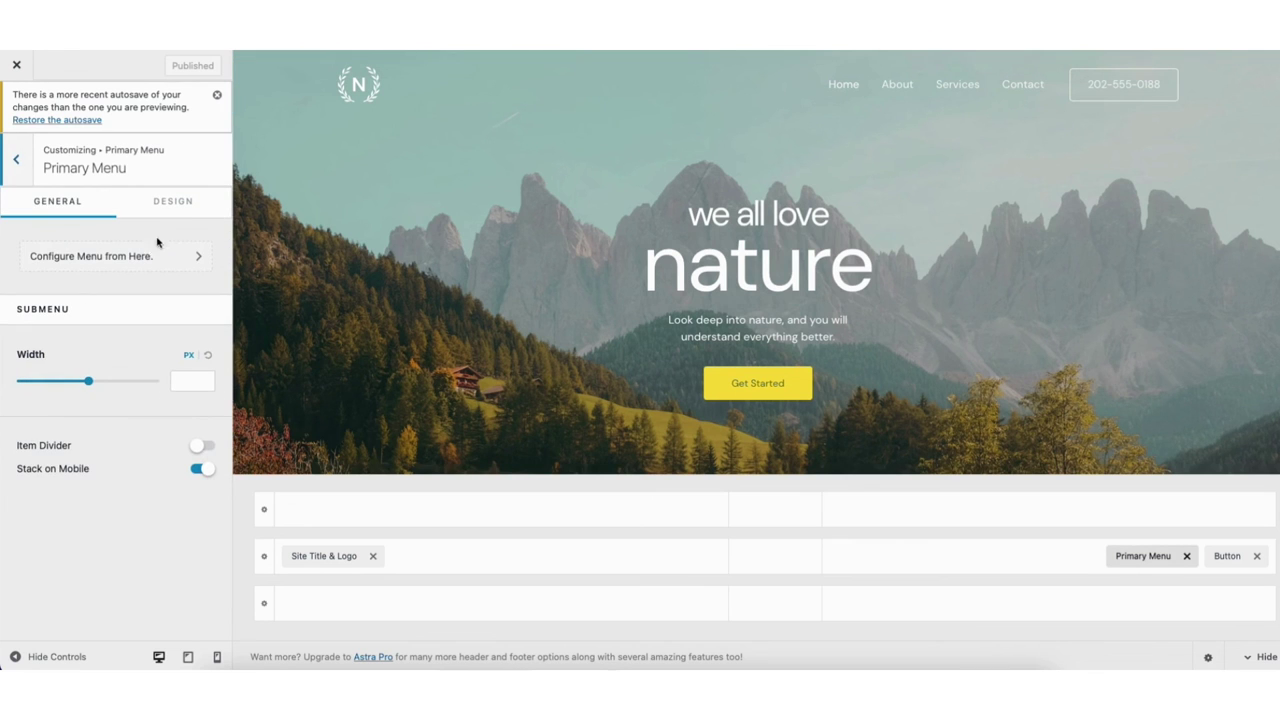
pyautogui.click(104, 257)
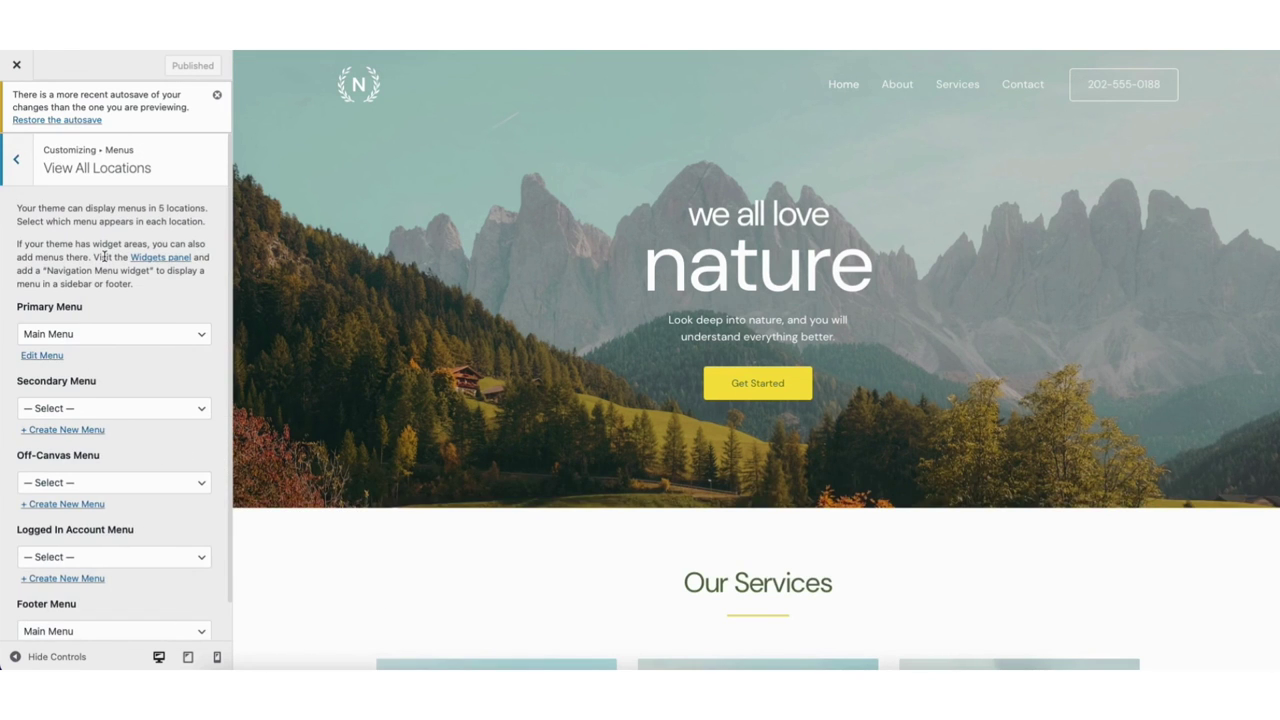
pyautogui.click(72, 339)
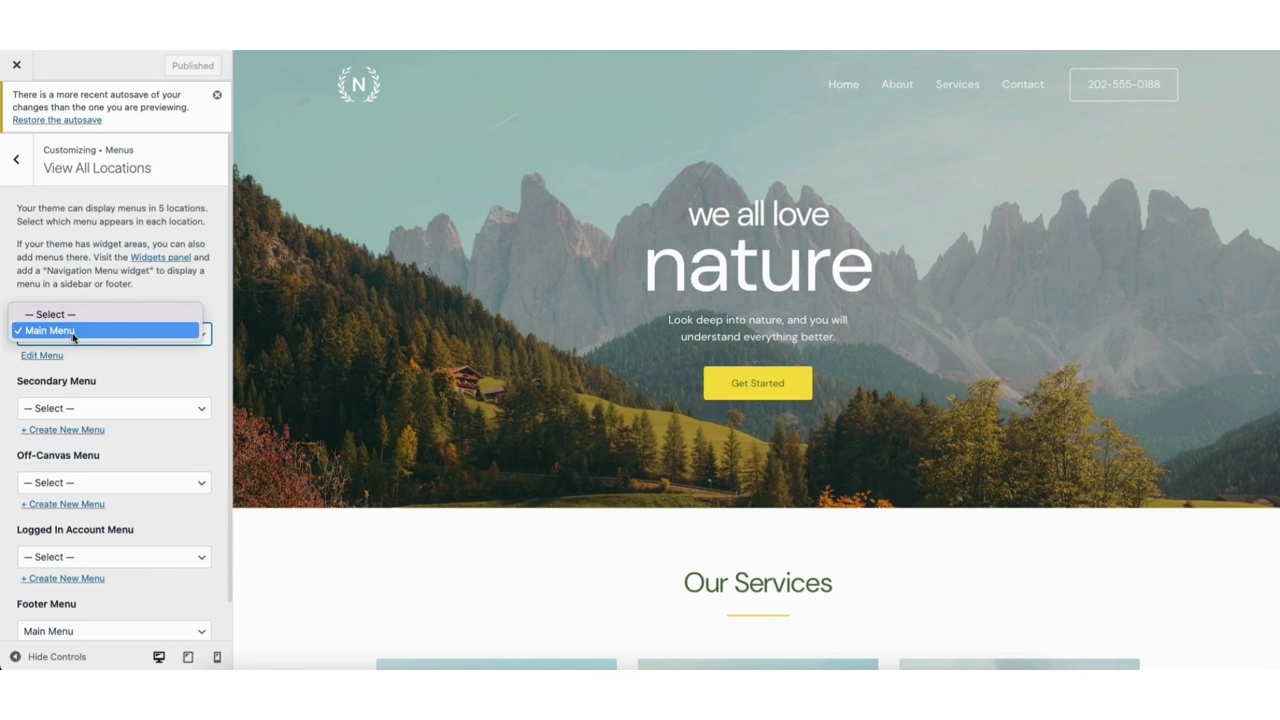
pyautogui.click(144, 289)
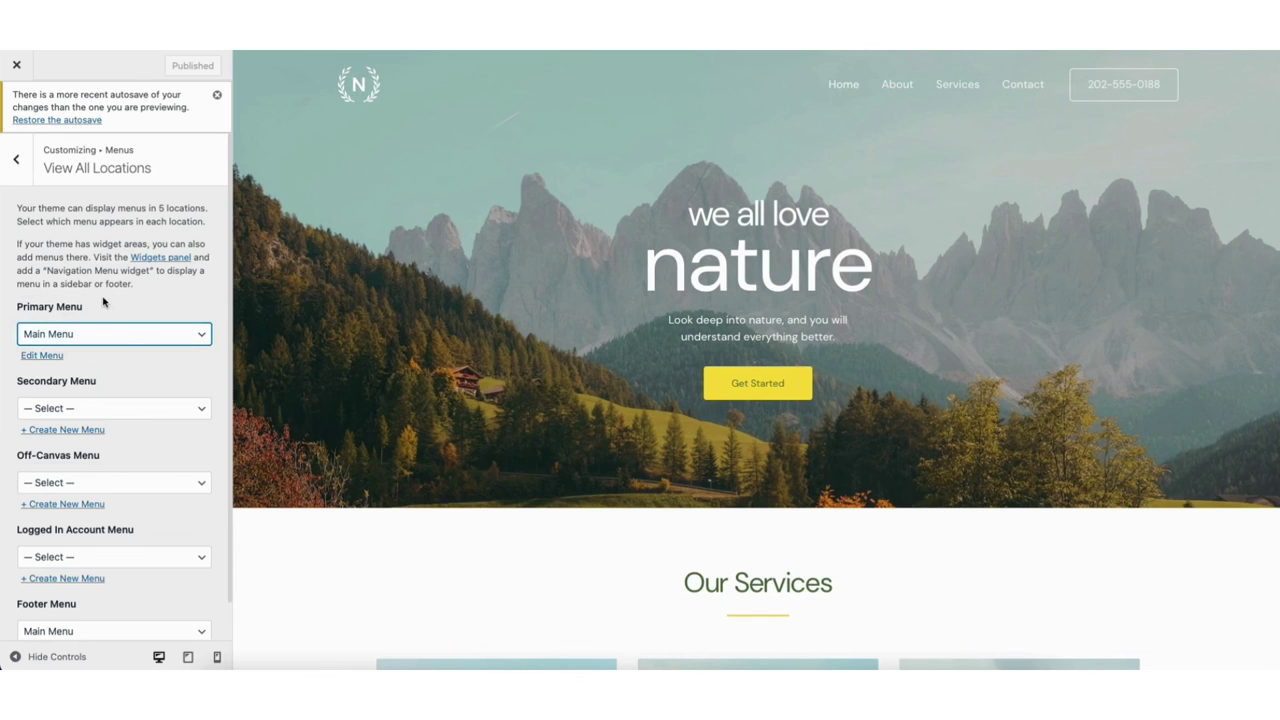
# Open the Main Menu for editing and look at the Home item's navigation label and removal option, leaving the item unchanged.
pyautogui.click(43, 356)
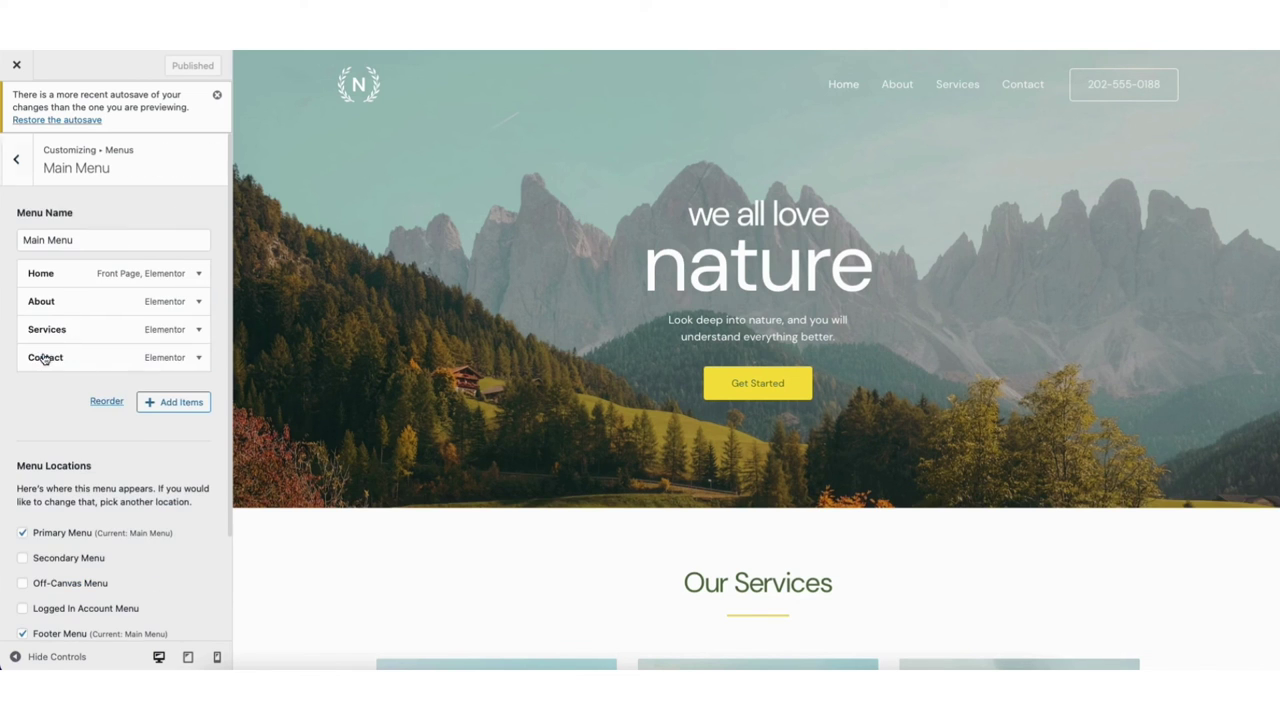
pyautogui.moveTo(41, 274)
pyautogui.mouseDown()
pyautogui.moveTo(43, 297)
pyautogui.moveTo(40, 260)
pyautogui.moveTo(38, 272)
pyautogui.mouseUp()
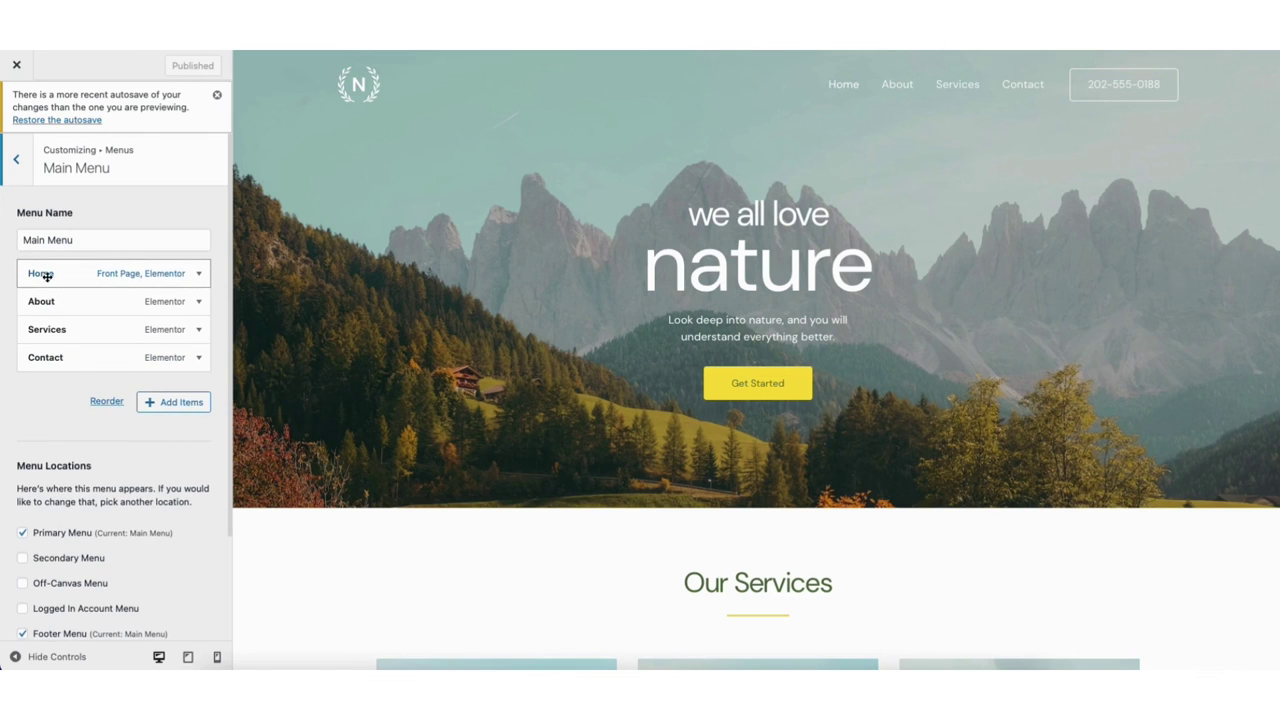
pyautogui.click(198, 275)
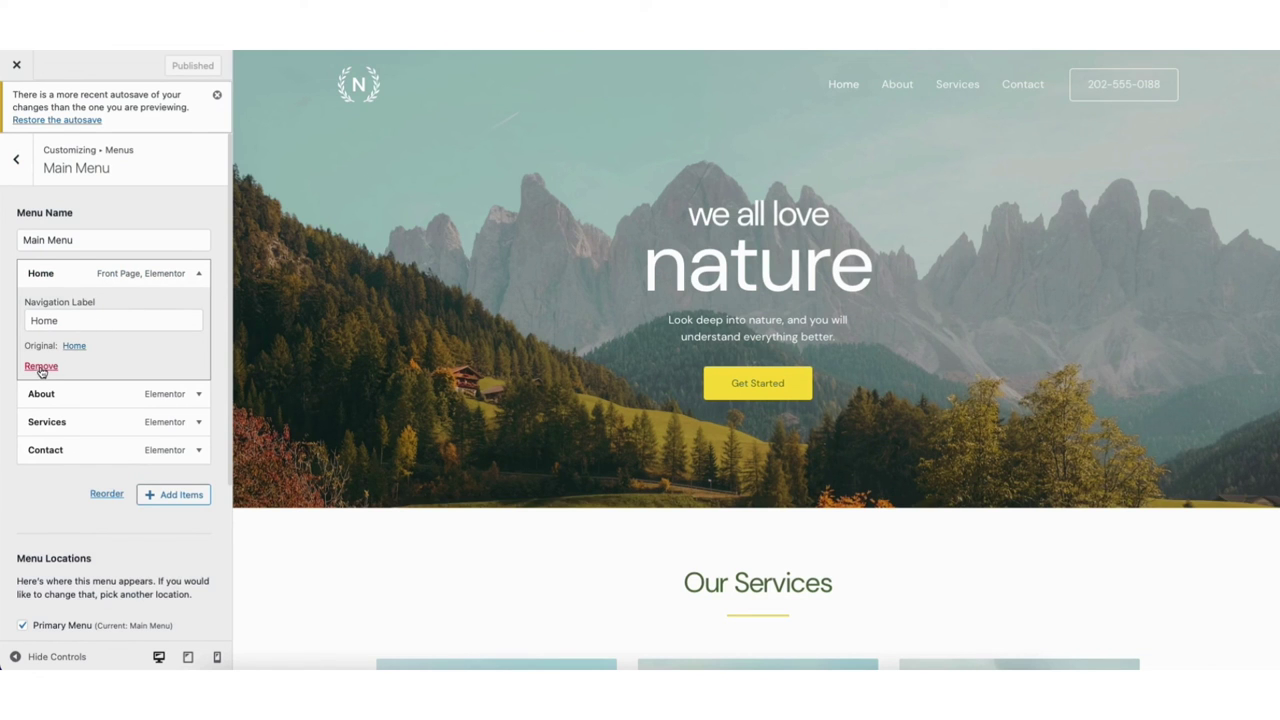
pyautogui.click(199, 275)
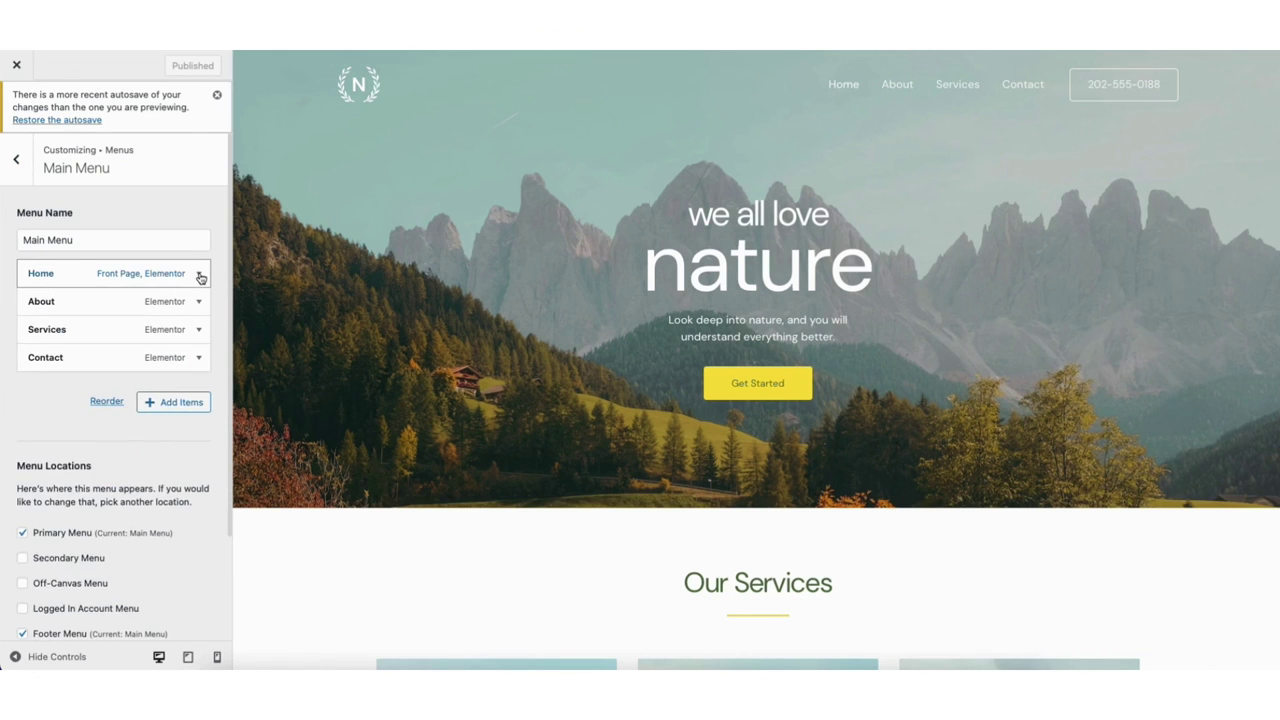
# View the pages and other items that can be added to the Main Menu, and return to the main customizer options.
pyautogui.click(166, 402)
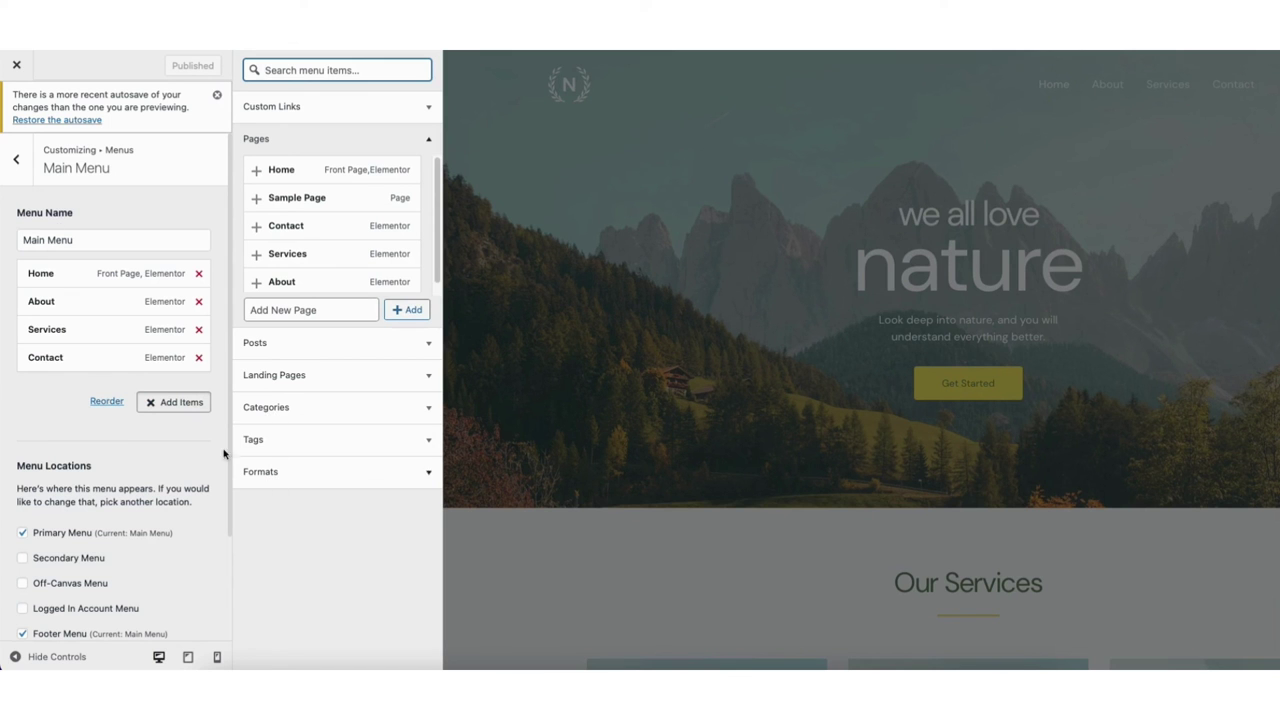
pyautogui.click(16, 160)
pyautogui.click(18, 163)
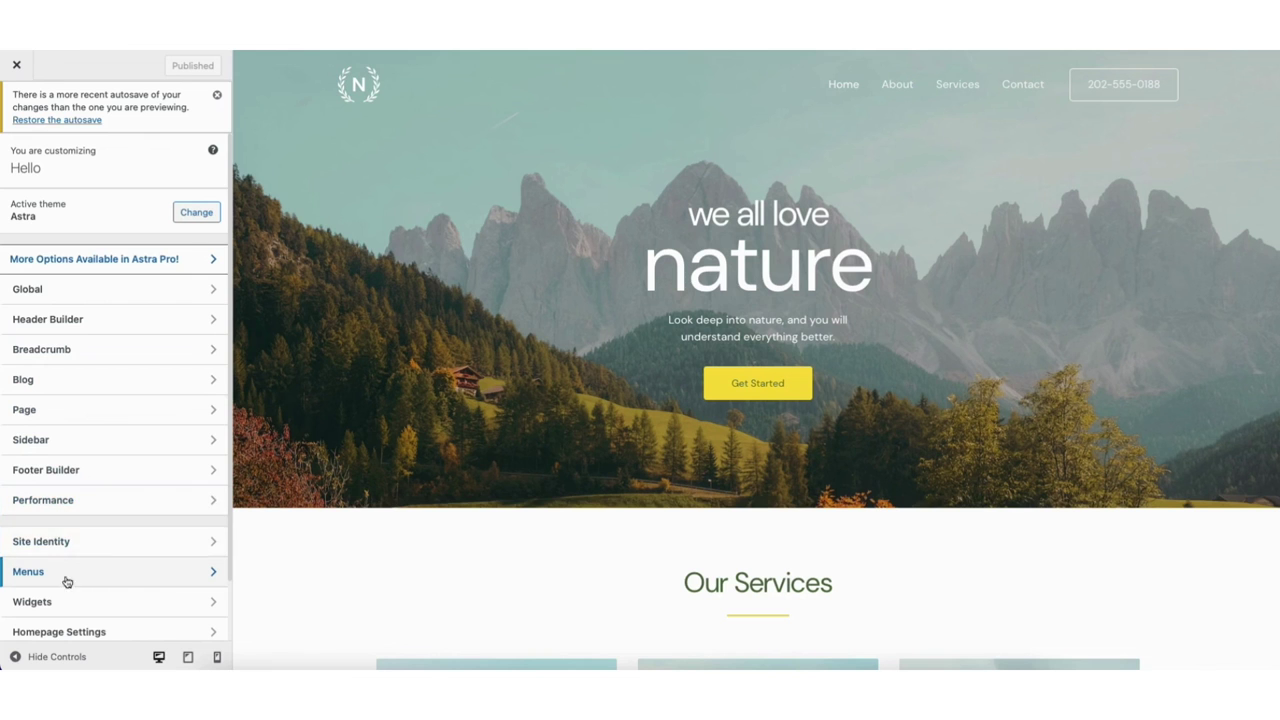
pyautogui.scroll(-4, 640, 400)
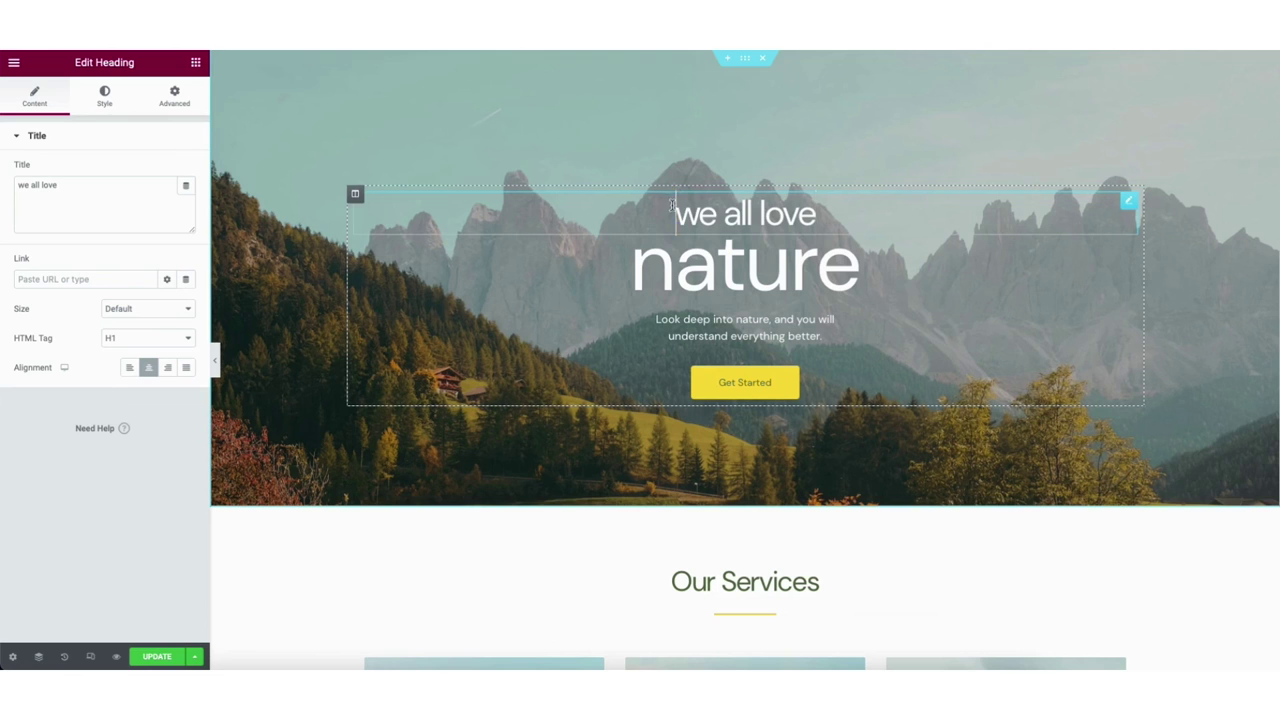
# In the Elementor editor, replace the hero headings "we all love" and "nature" with "this is my" and "website".
pyautogui.moveTo(672, 205); pyautogui.dragTo(825, 216)
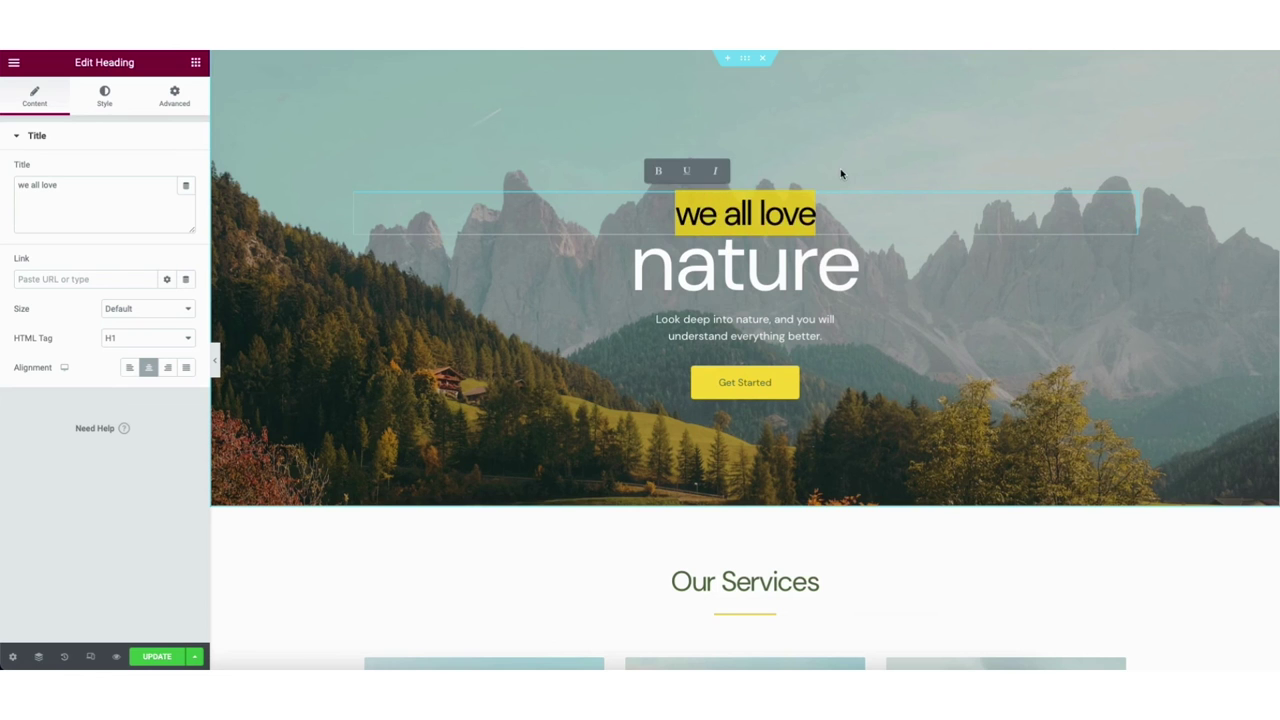
pyautogui.write('this is my')
pyautogui.click(664, 270)
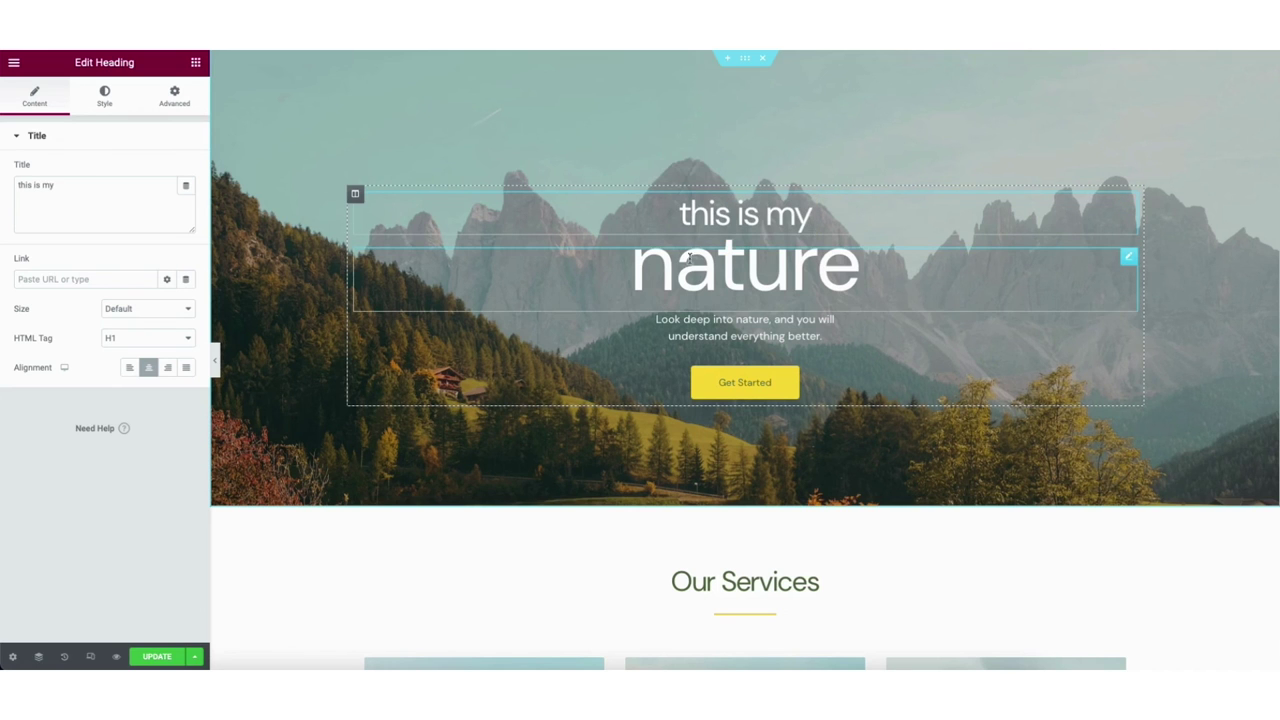
pyautogui.doubleClick(664, 270)
pyautogui.write('website')
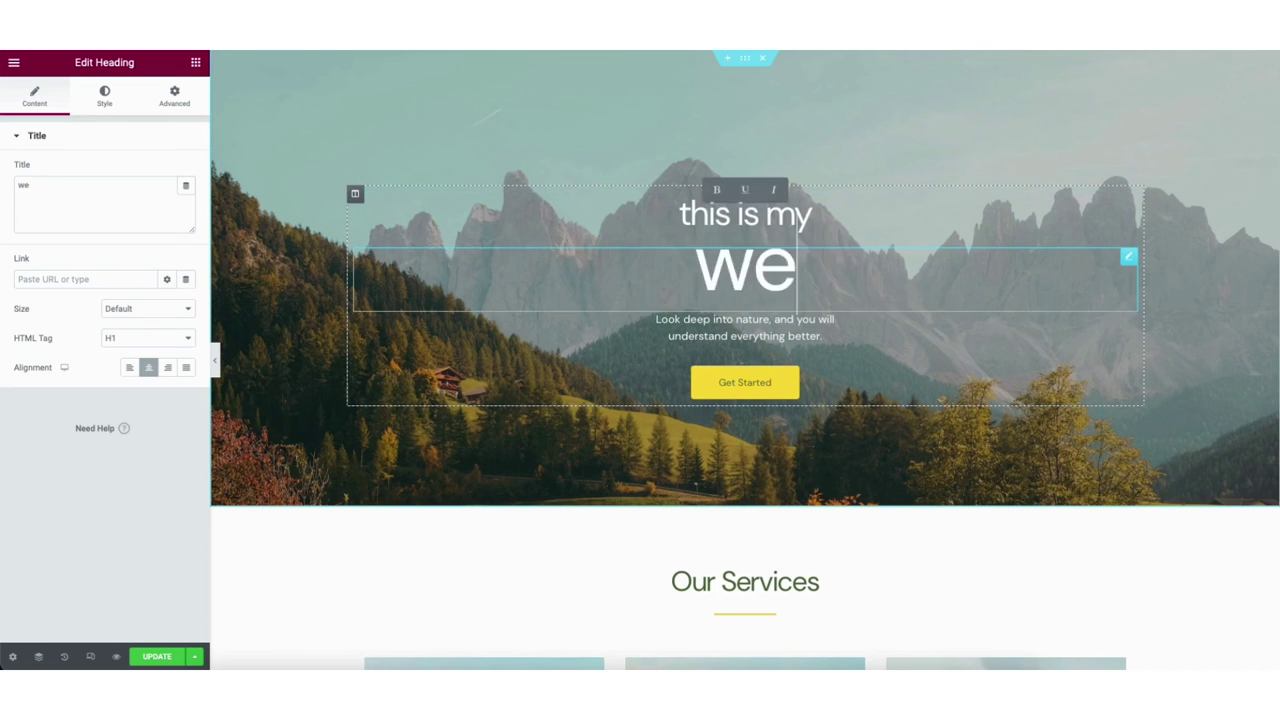